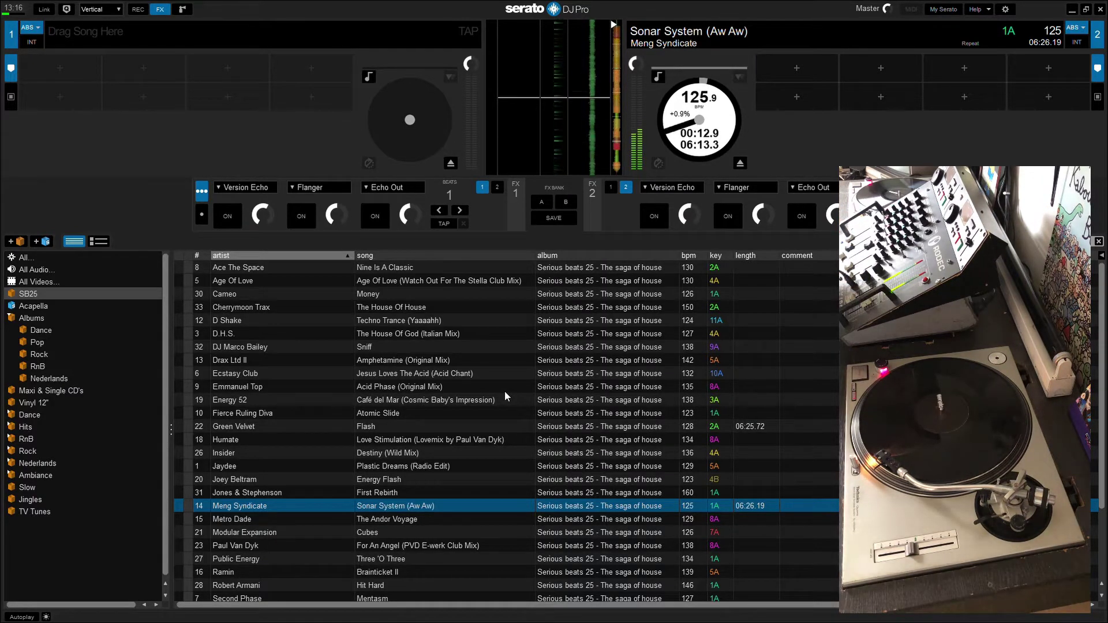
Load Cubes by Modular Expansion from the SB25 crate onto deck 1
key("Down")
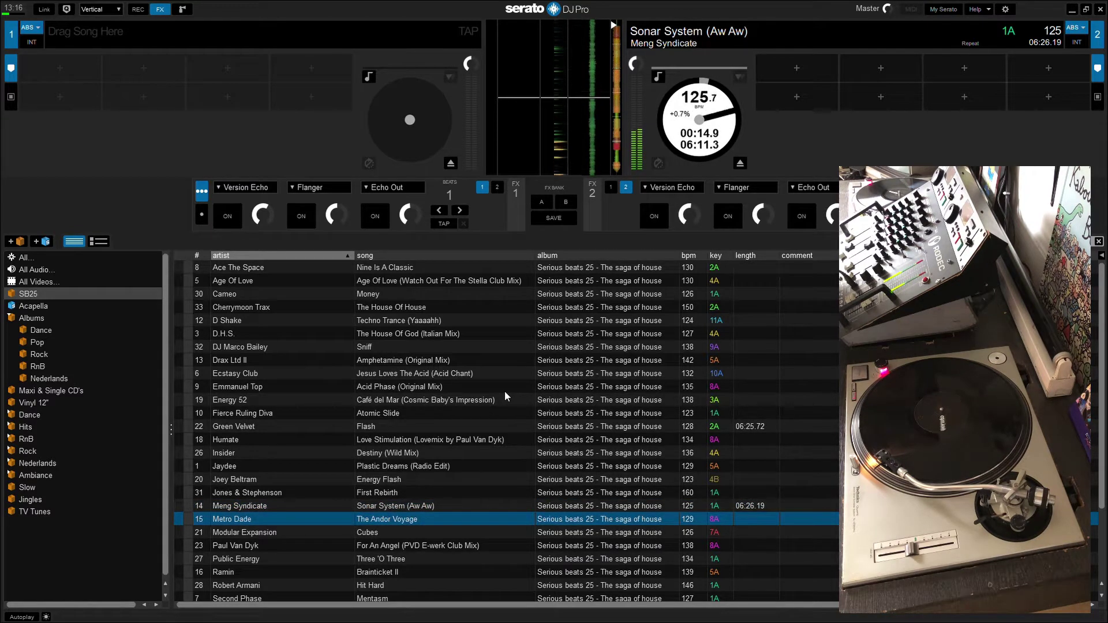
key("Down")
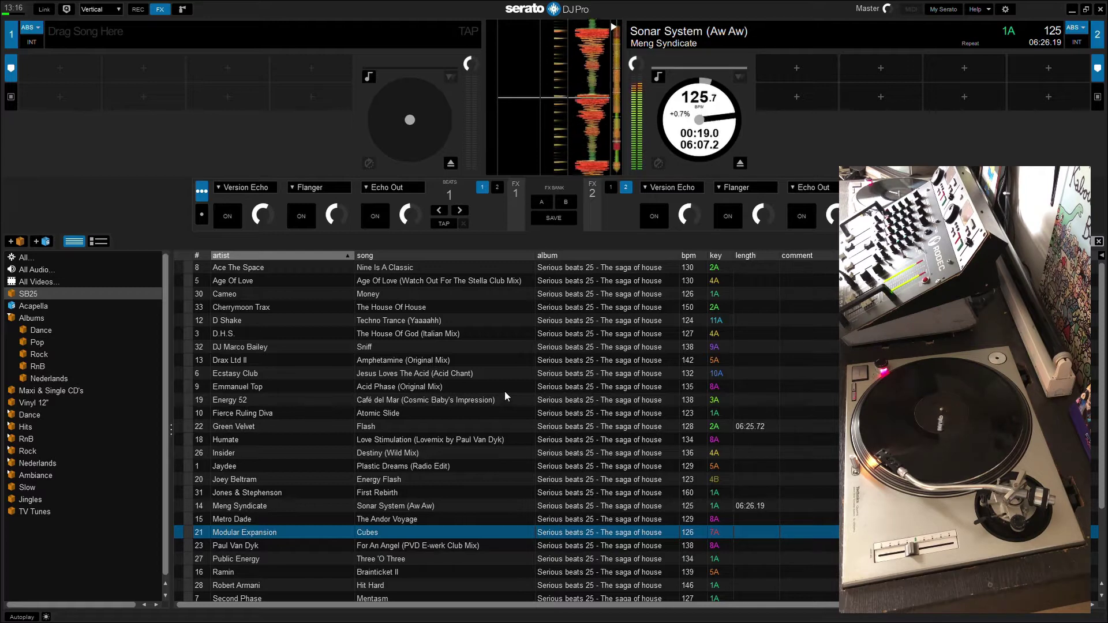
key("shift+Left")
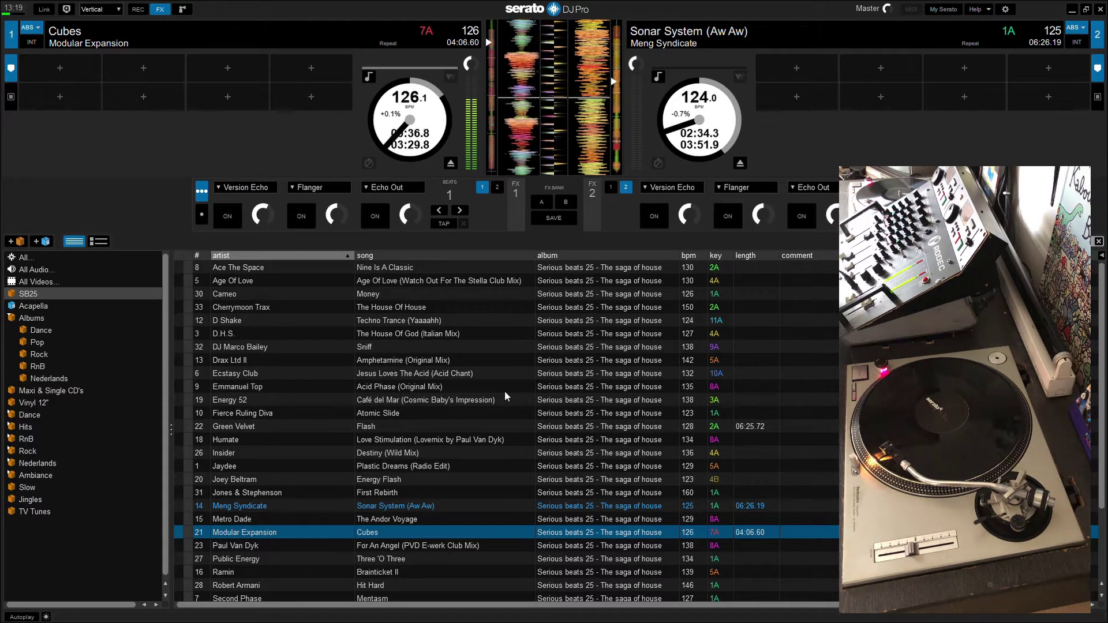
Load Atomic Slide by Fierce Ruling Diva from the SB25 crate onto deck 2
key("Up")
key("Down")
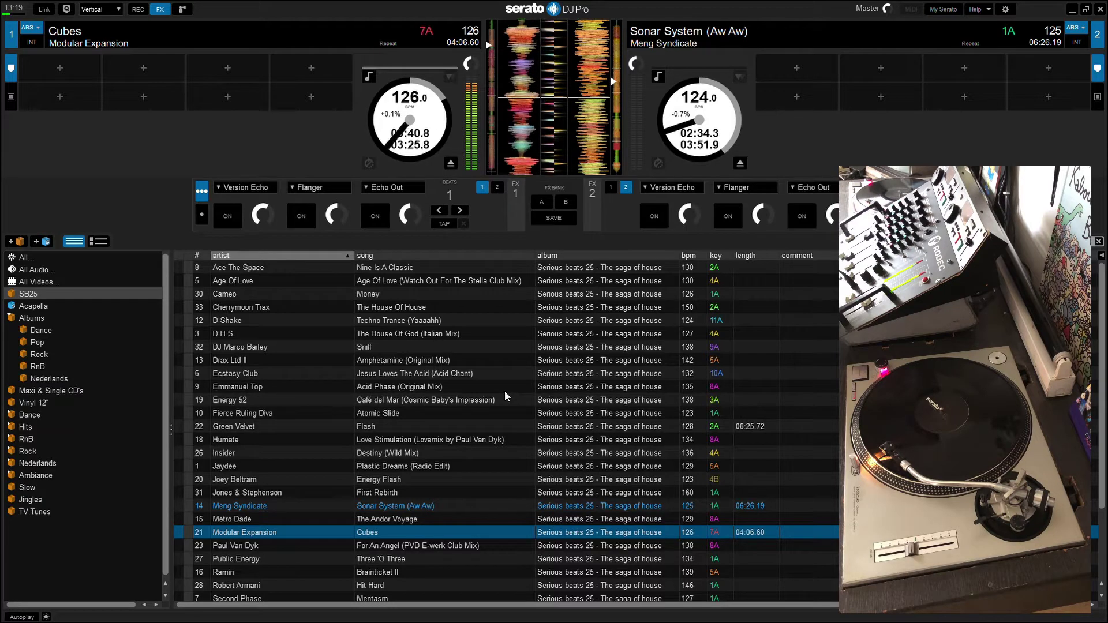
key("Up")
key("Up")
key("Up")
key("Up")
key("Up")
key("Up")
key("Up")
key("Up")
key("Up")
key("Up")
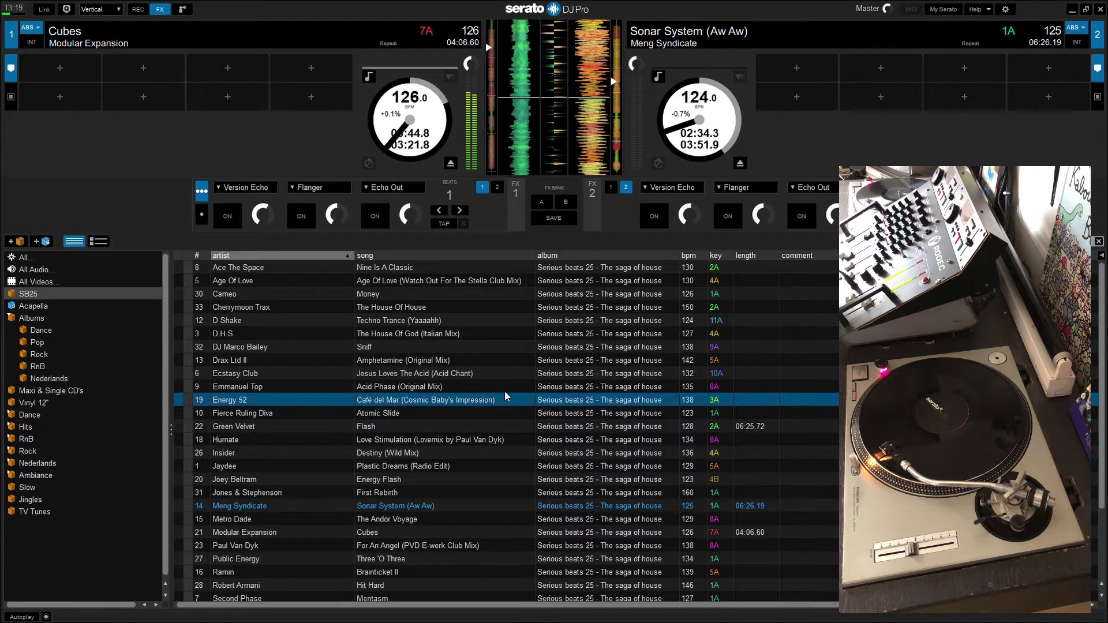
key("Down")
key("shift+Right")
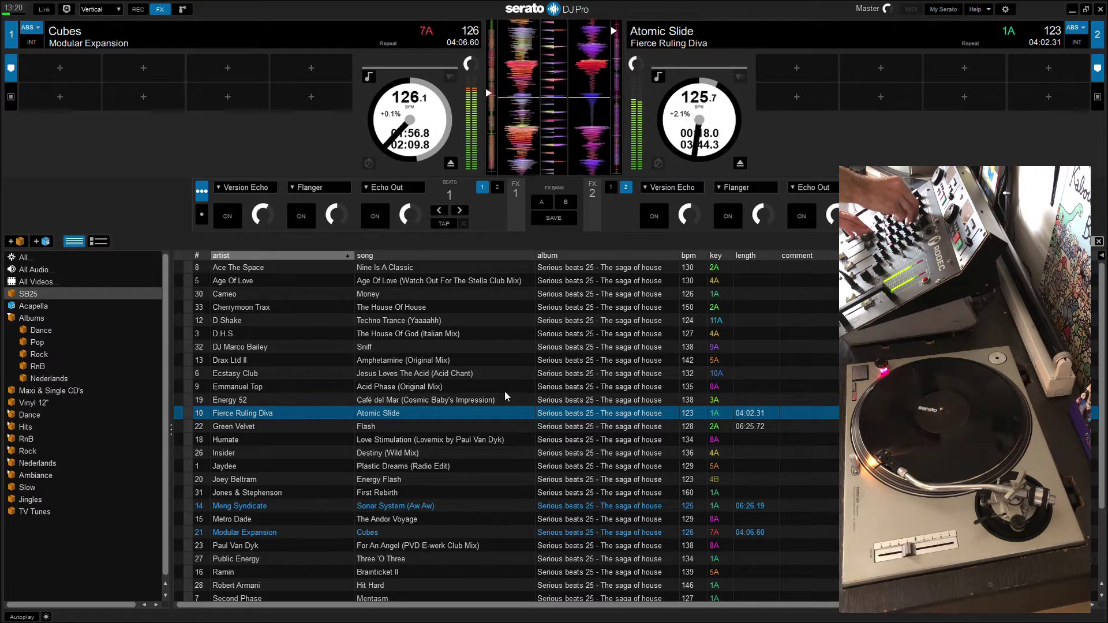
Apply the Echo Out effect to deck 1 during the transition to Atomic Slide and switch it off again
left_click(374, 218)
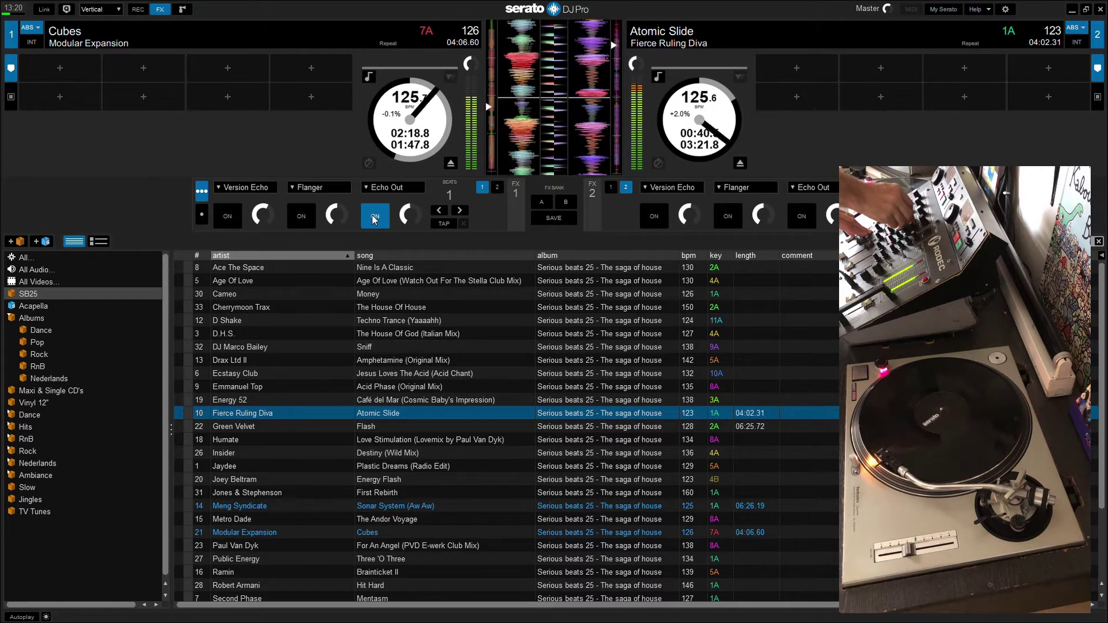
left_click(374, 219)
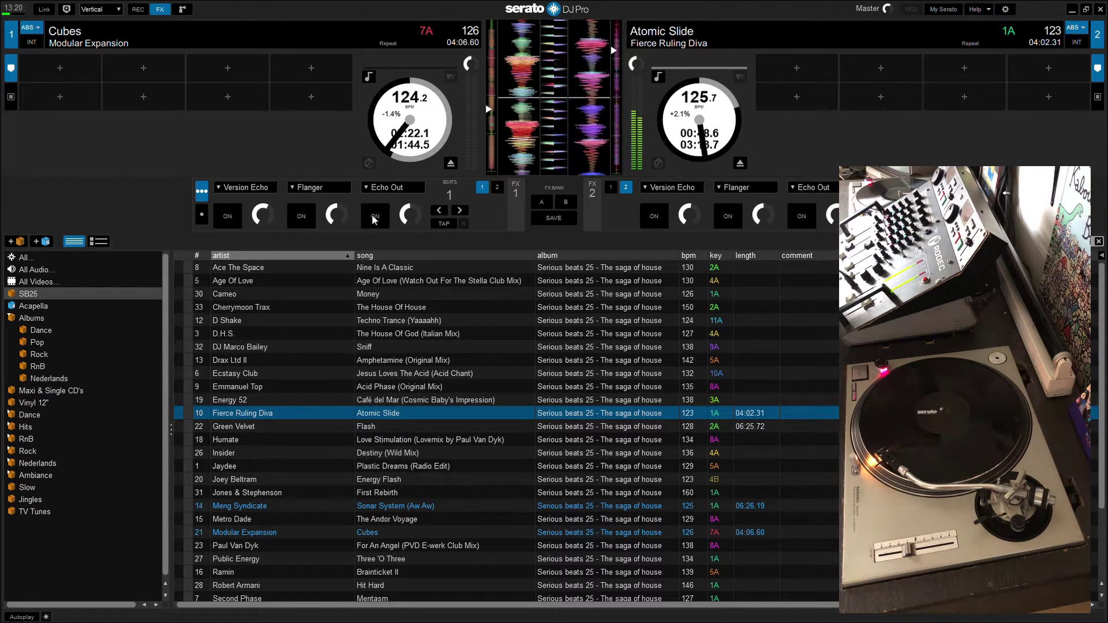
Load Energy Flash by Joey Beltram onto deck 1
key("Down")
key("Down")
key("Down")
key("Down")
key("Down")
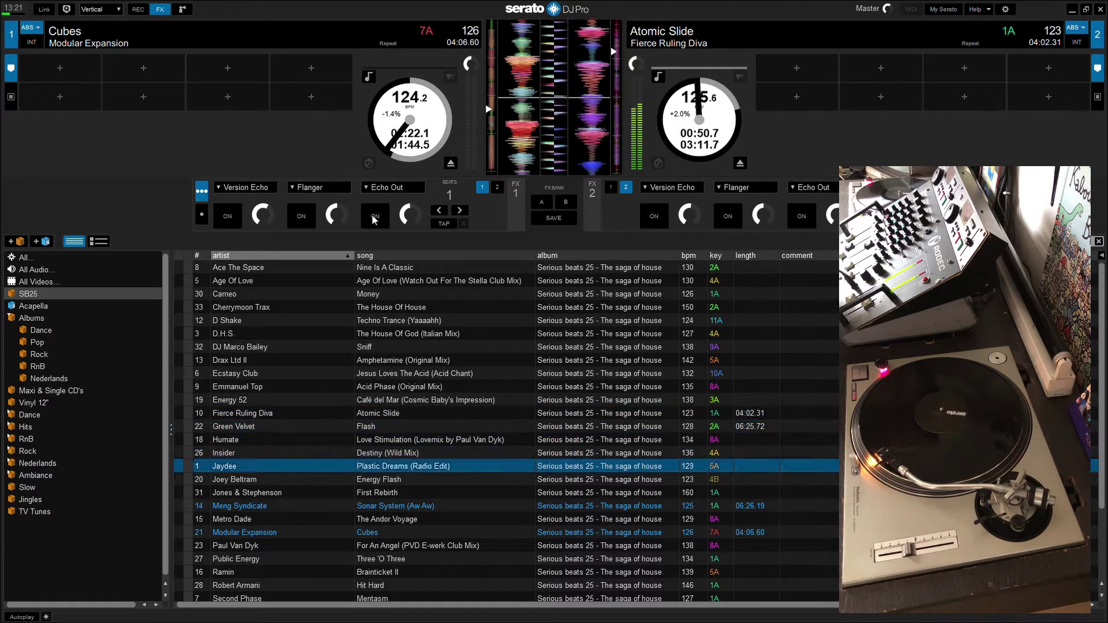
key("shift+Left")
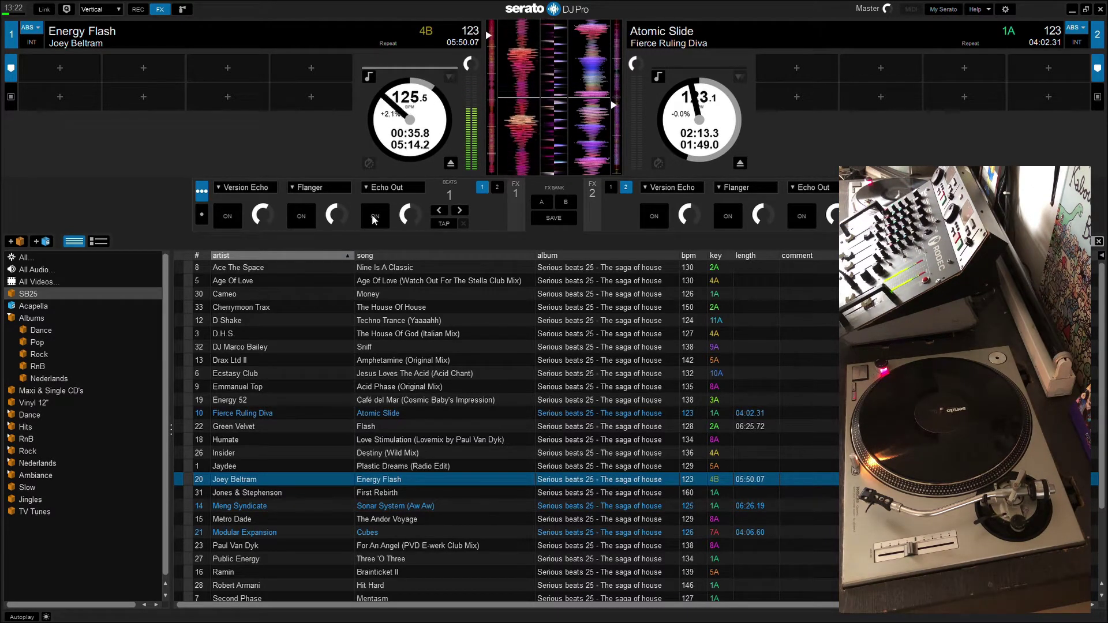
Load The Art Of Stalking by Suburban Knight onto deck 2
key("Down")
key("Down")
key("Down")
key("Down")
key("Down")
key("Down")
key("Down")
key("Down")
key("Down")
key("Down")
key("Down")
key("Down")
key("Down")
key("Down")
key("Down")
key("Down")
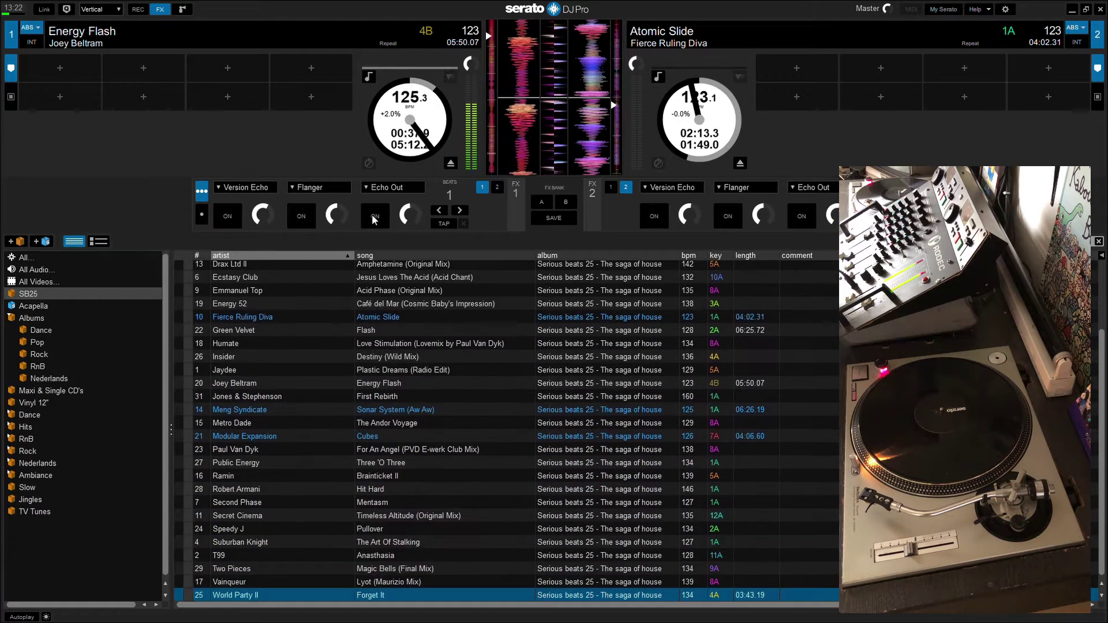
key("Up")
key("Up")
key("Up")
key("Up")
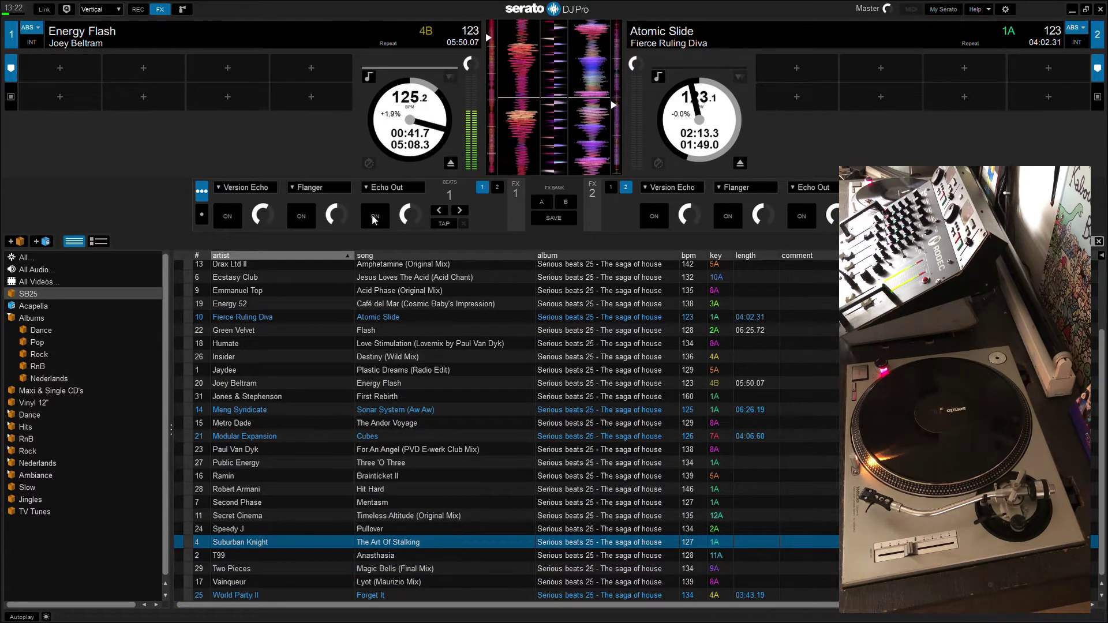
key("shift+Right")
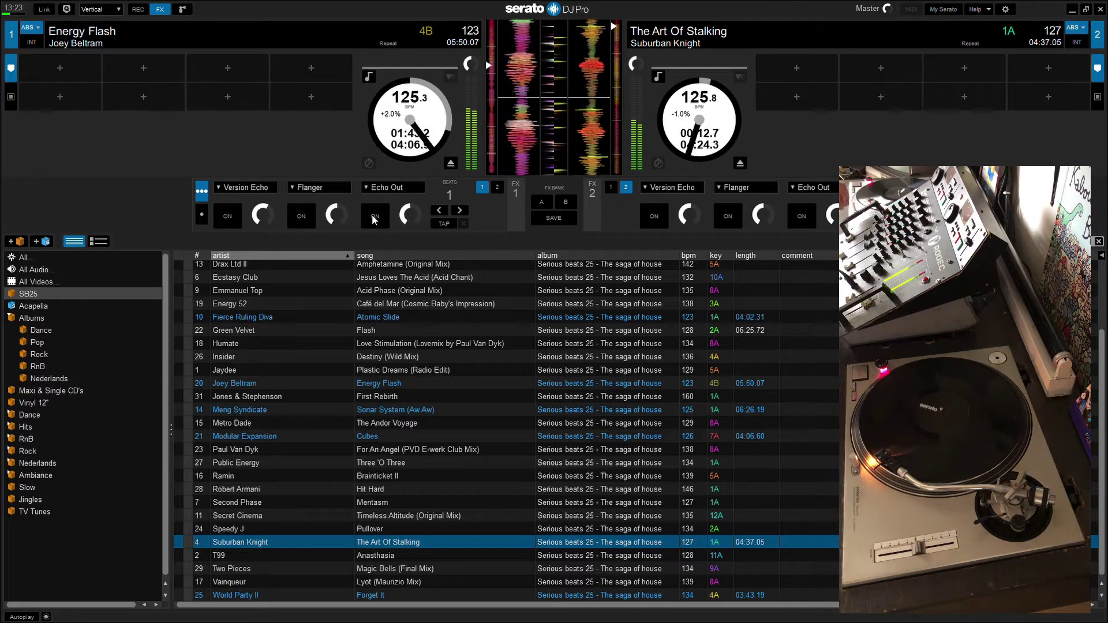
Apply Echo Out to deck 1 twice while mixing out of Energy Flash, leaving the effect off and the SB25 crate selected
left_click(374, 218)
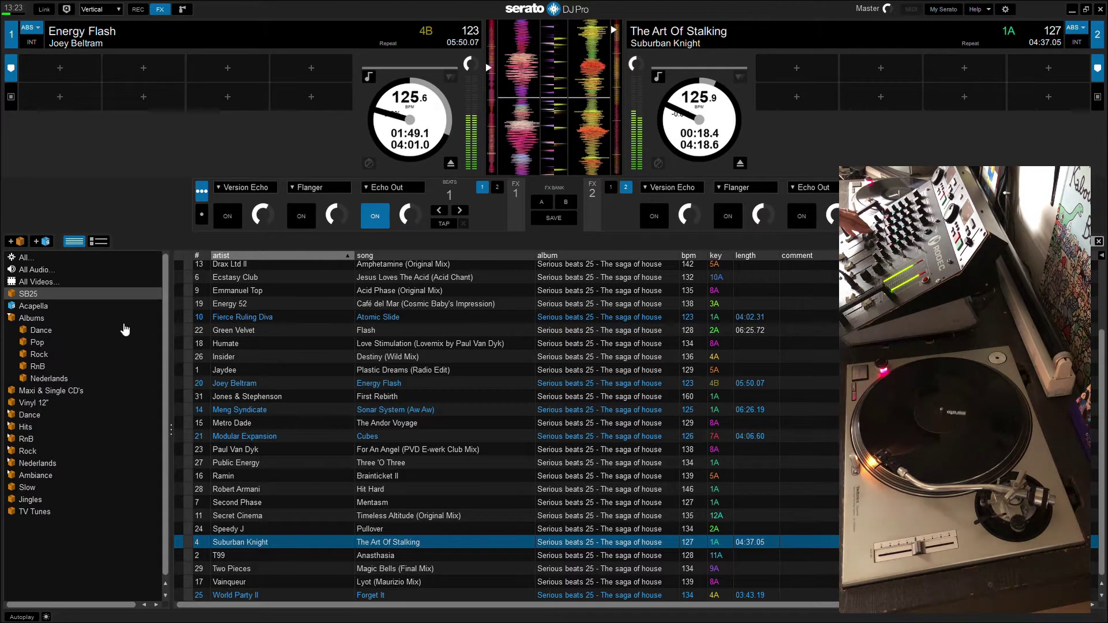
left_click(142, 321)
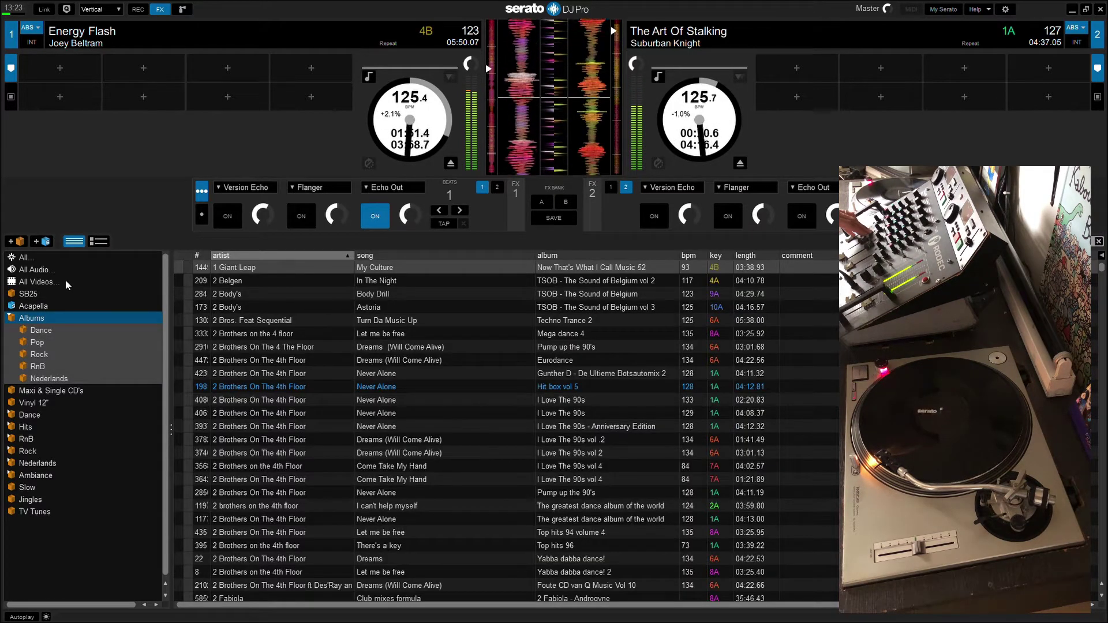
left_click(42, 295)
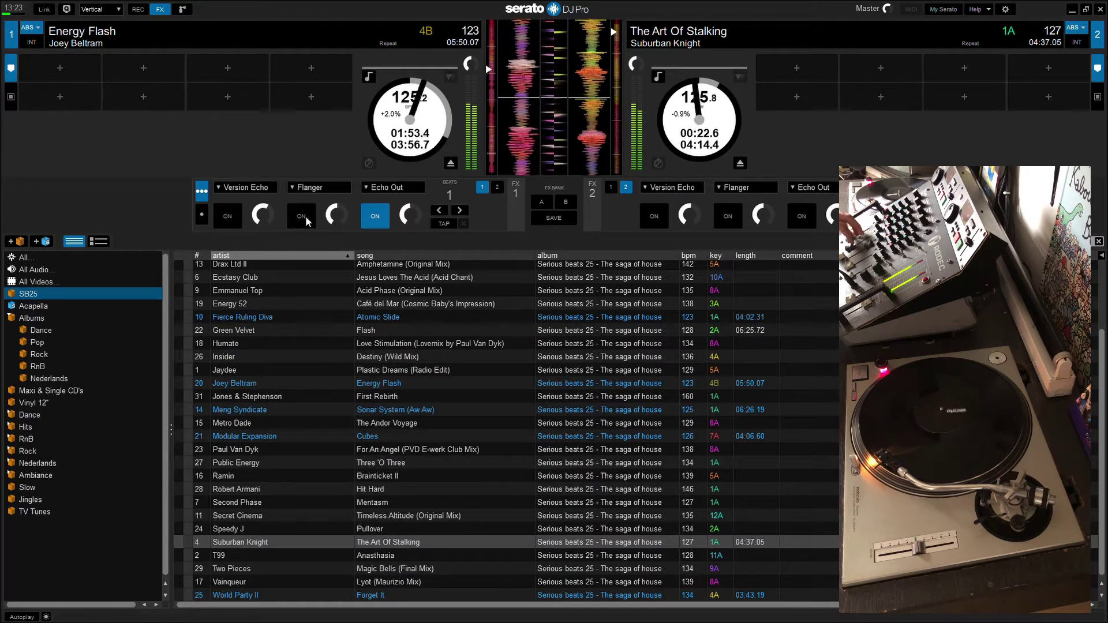
left_click(372, 215)
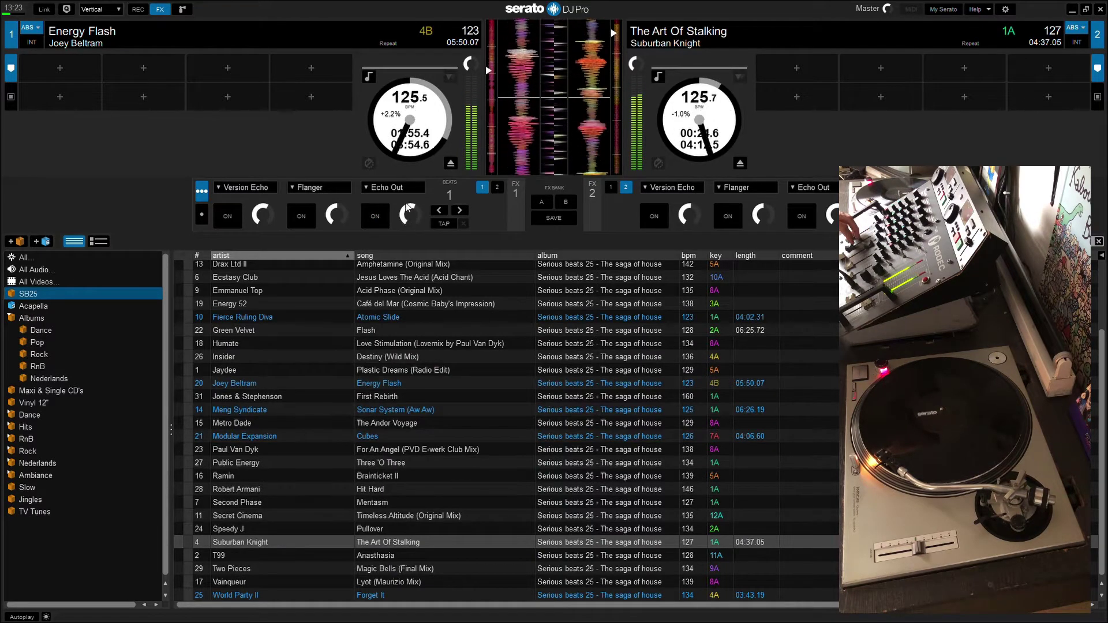
left_click(374, 217)
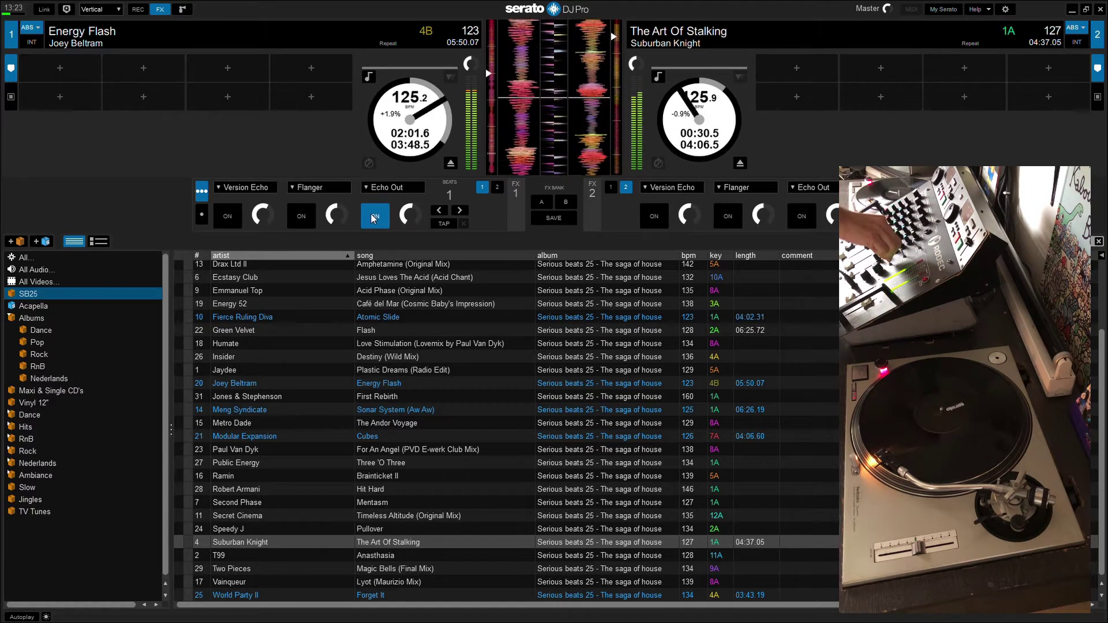
left_click(374, 216)
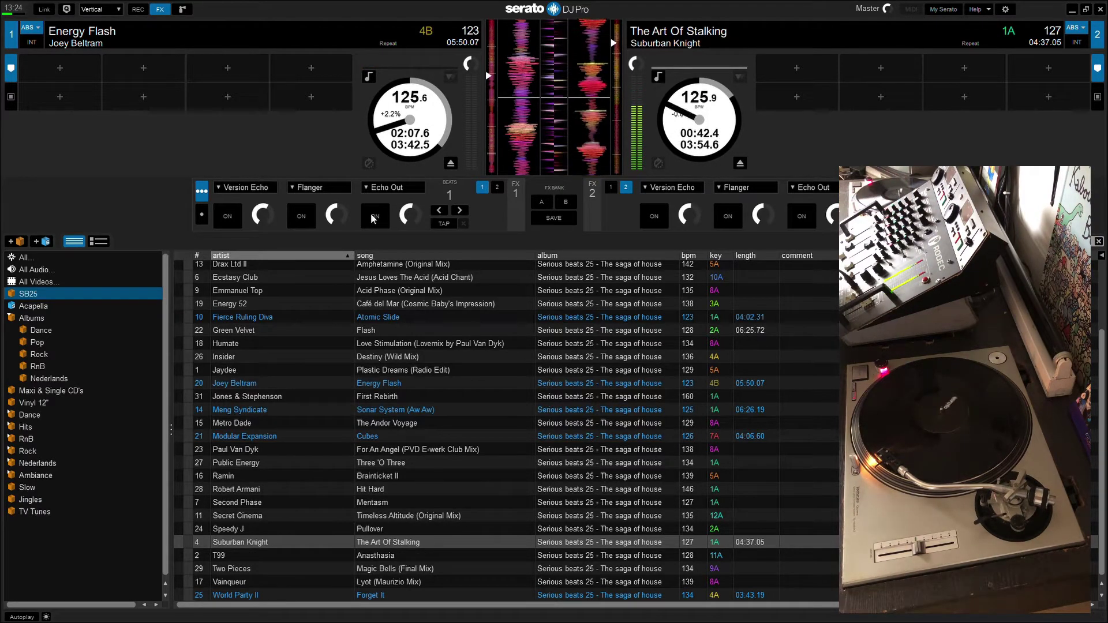
Load Anasthasia by T99 from the SB25 crate onto deck 1
key("Down")
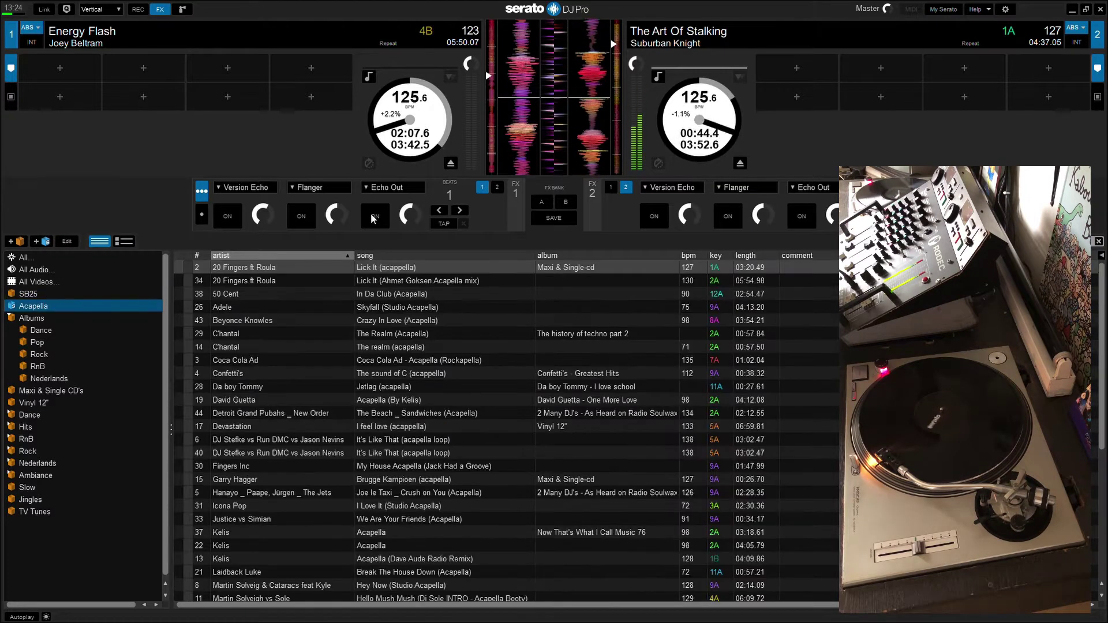
key("Up")
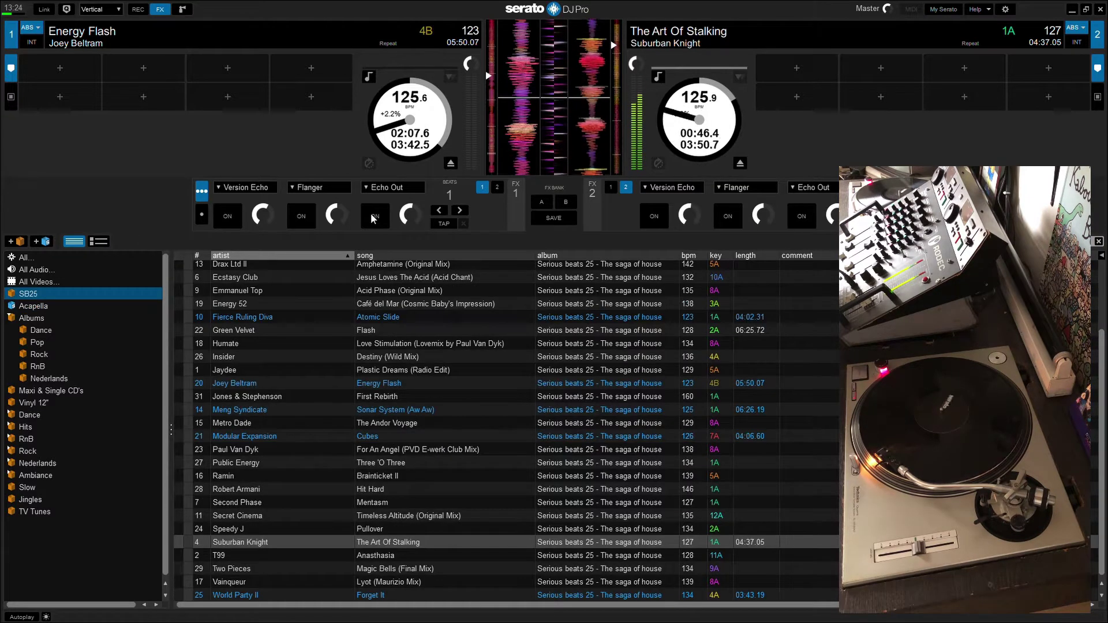
left_click(637, 372)
key("Down")
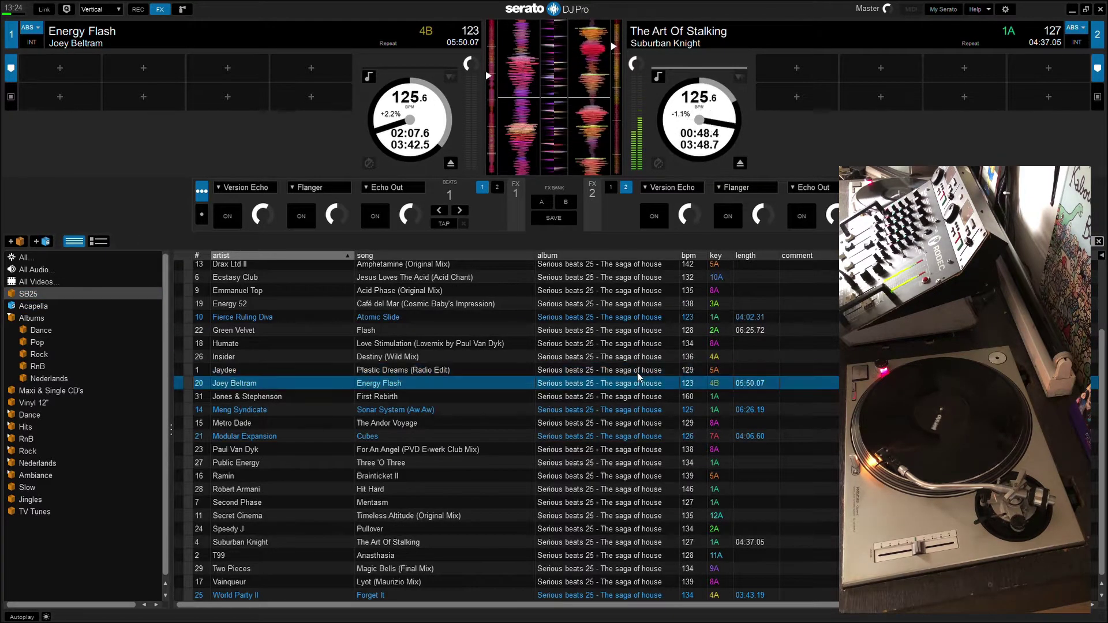
key("Down")
key("Down")
key("Down")
key("Down")
key("Down")
key("Down")
key("Down")
key("Down")
key("Down")
key("Down")
key("Down")
key("Down")
key("Down")
key("Down")
key("Down")
key("Down")
key("Up")
key("Up")
key("Up")
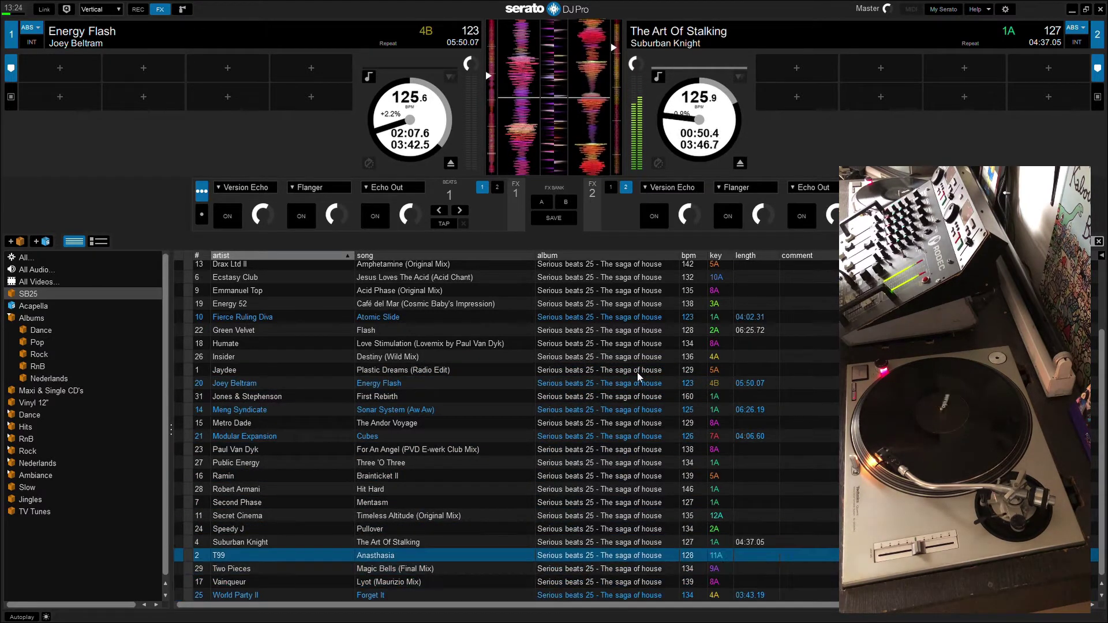
key("shift+Left")
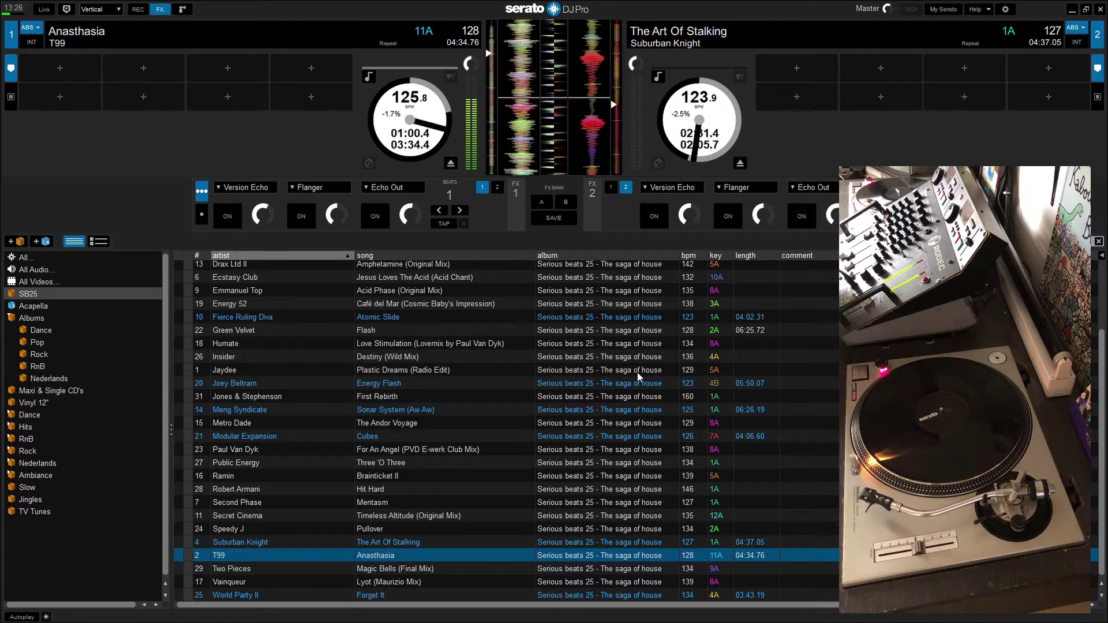
Load Plastic Dreams (Radio Edit) by Jaydee onto deck 2
key("Down")
key("Down")
key("Down")
key("Up")
key("Up")
key("Up")
key("Up")
key("Up")
key("Up")
key("Up")
key("Up")
key("Up")
key("Up")
key("Up")
key("Up")
key("Up")
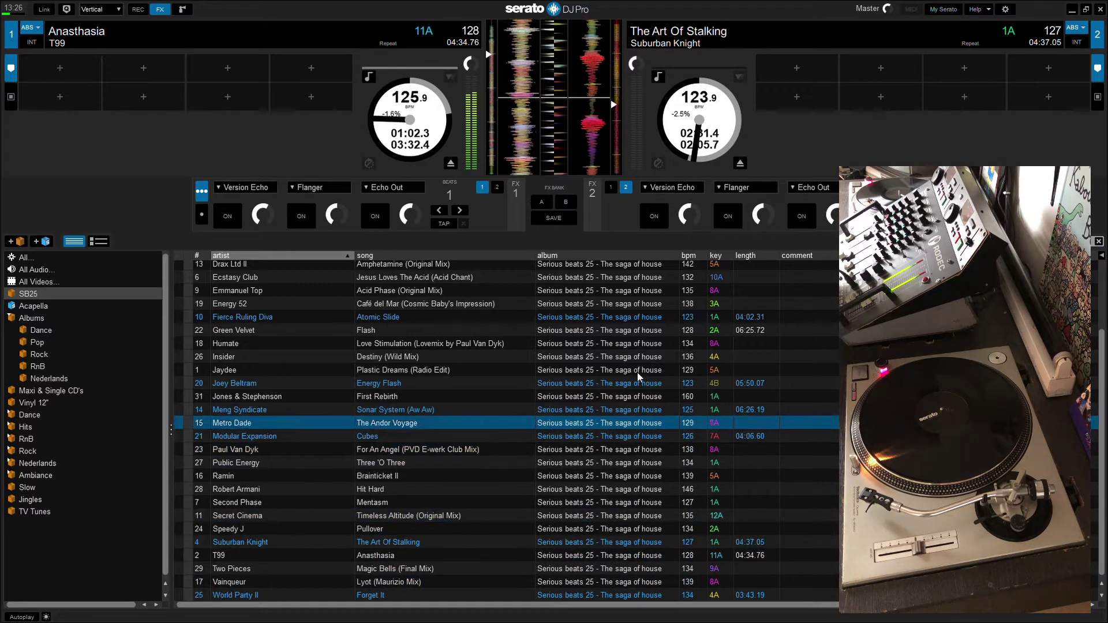
key("Up")
key("Up")
key("Up")
key("Up")
key("shift+Right")
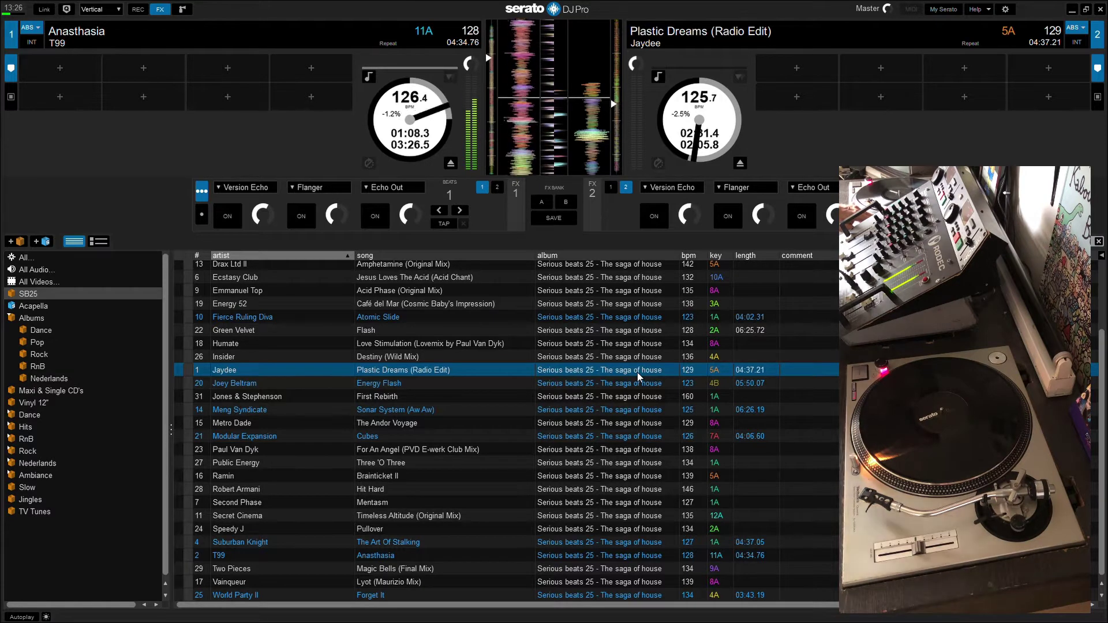
Load Techno Trance (Yaaaahh) by D Shake onto deck 2
scroll(638, 372, "up", 3)
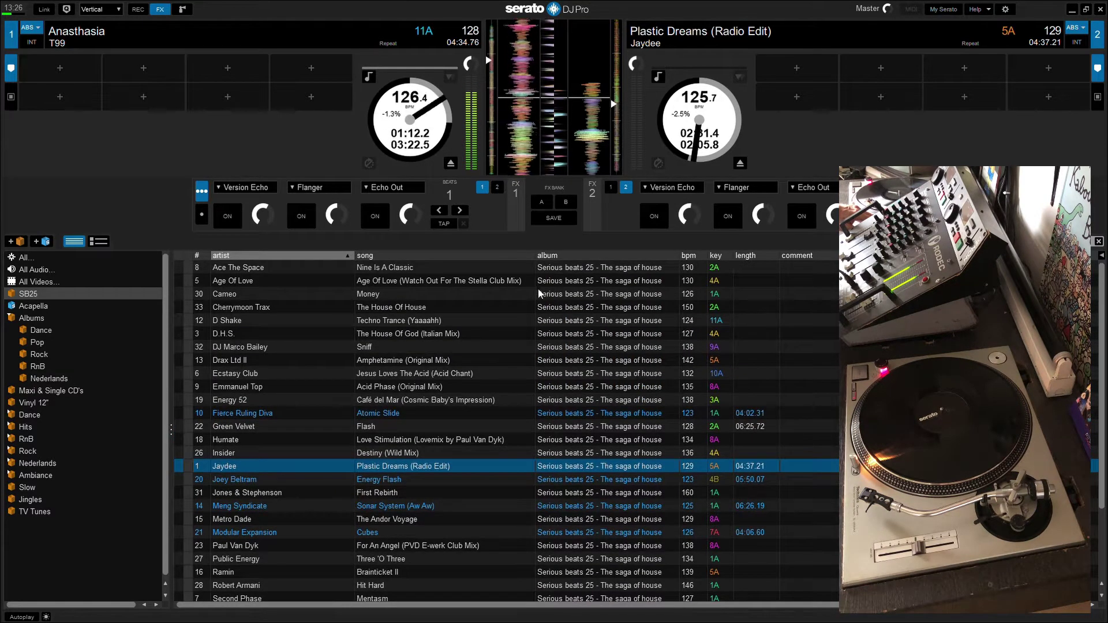
left_click(579, 321)
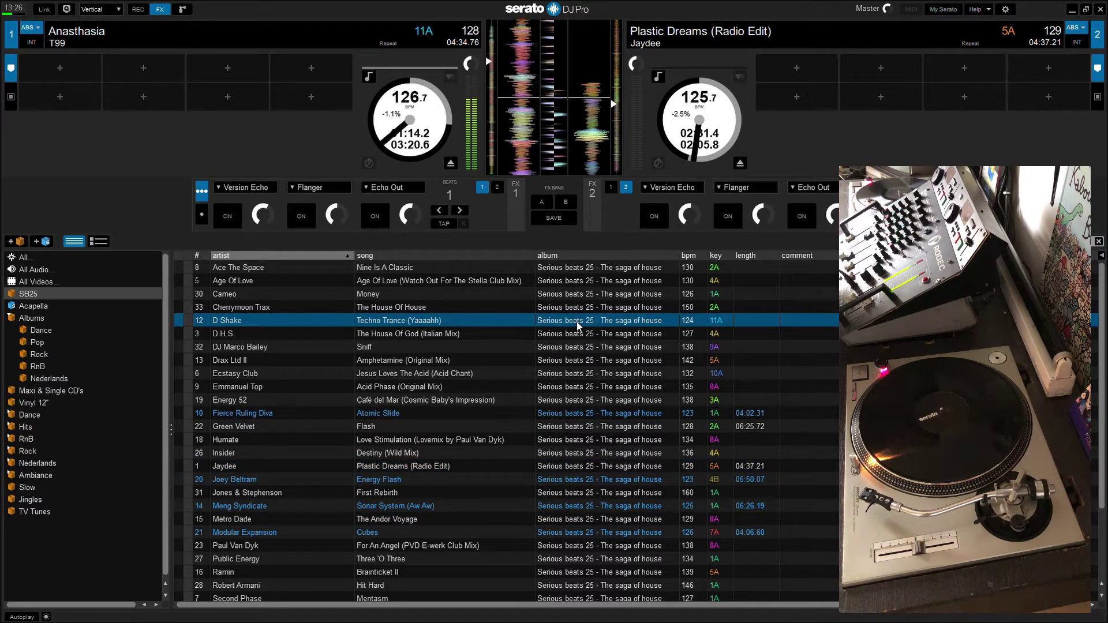
key("shift+Right")
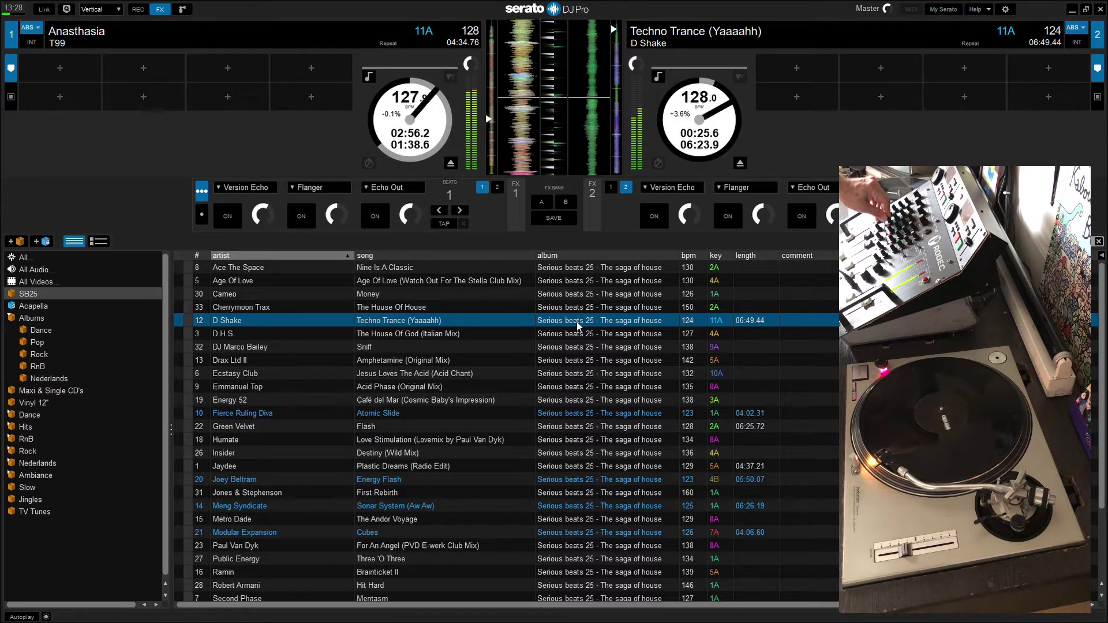
Apply Version Echo to deck 1 with a brief burst of Echo Out, and switch both effects off again
left_click(227, 217)
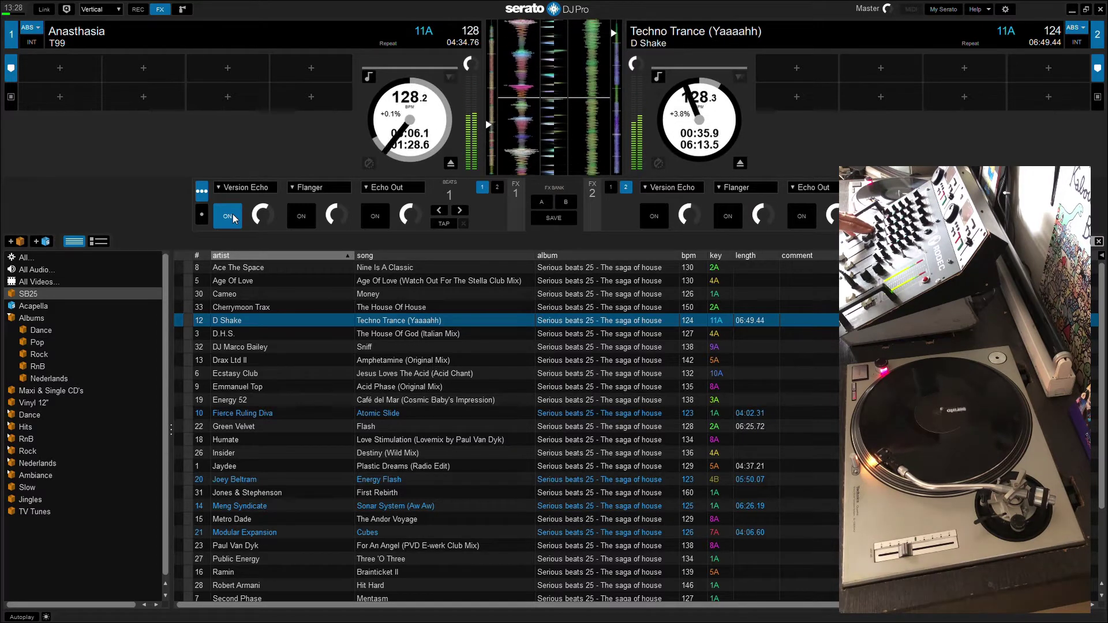
left_click(386, 217)
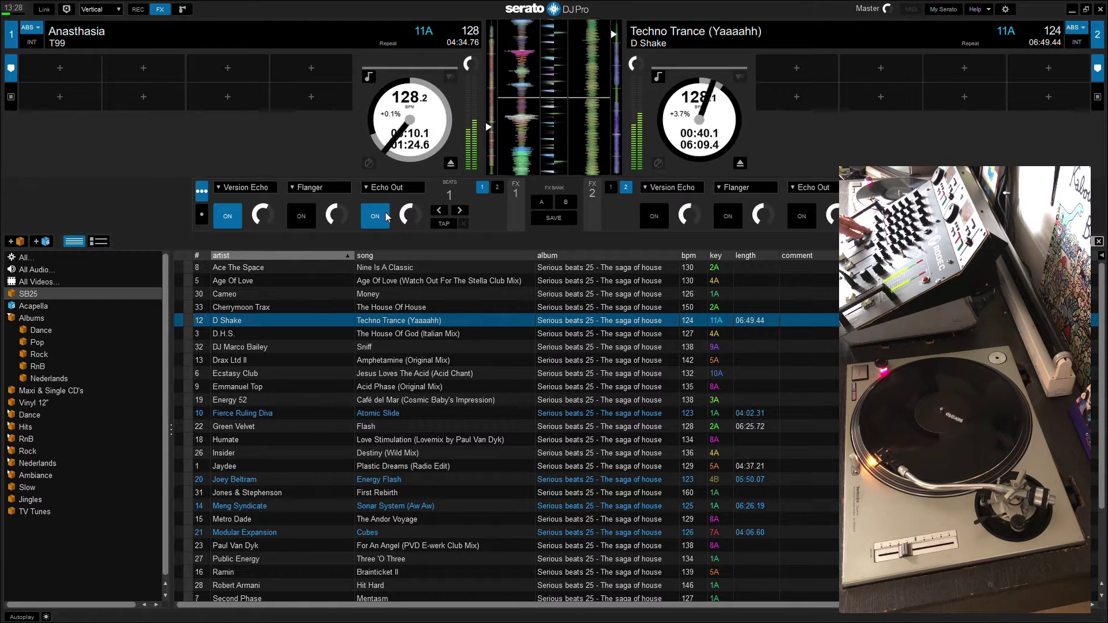
left_click(384, 219)
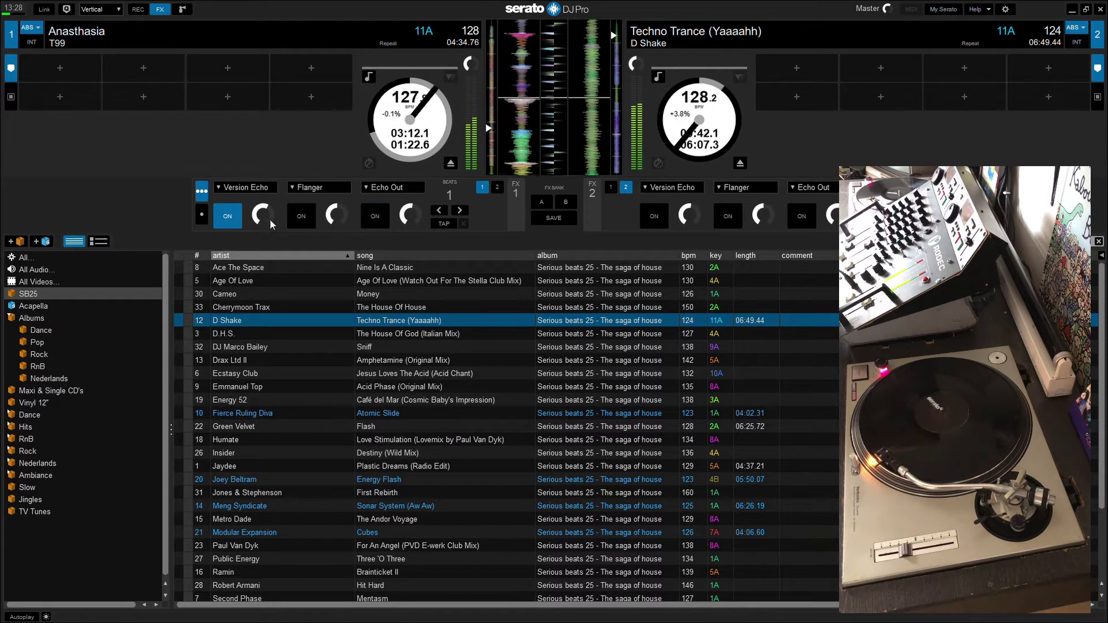
left_click(220, 214)
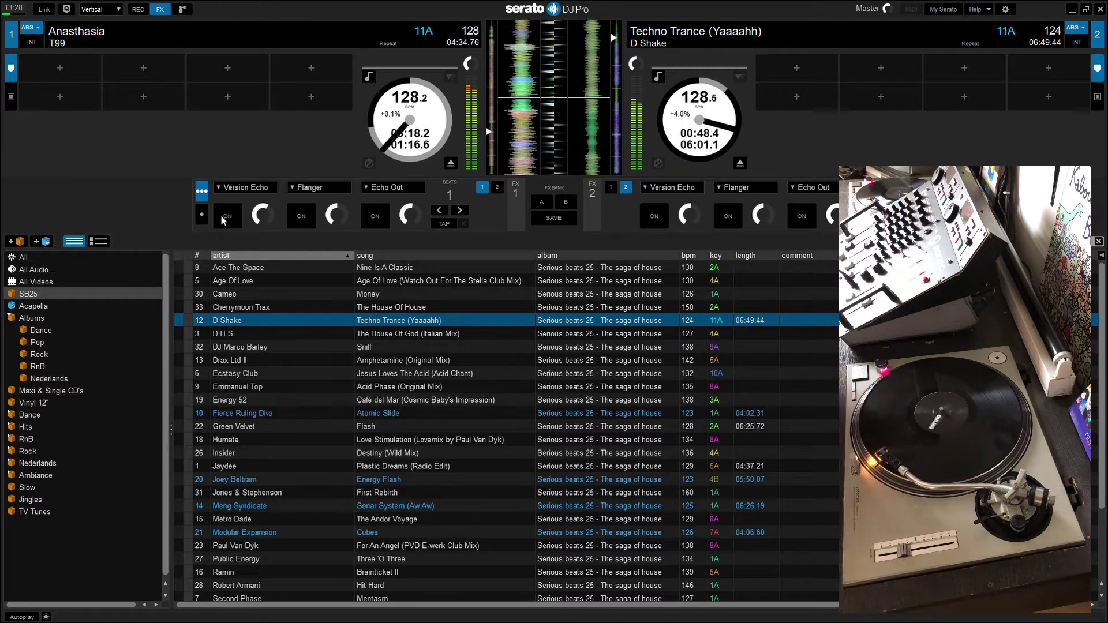
Load The House Of God (Italian Mix) by D.H.S. onto deck 1
key("Down")
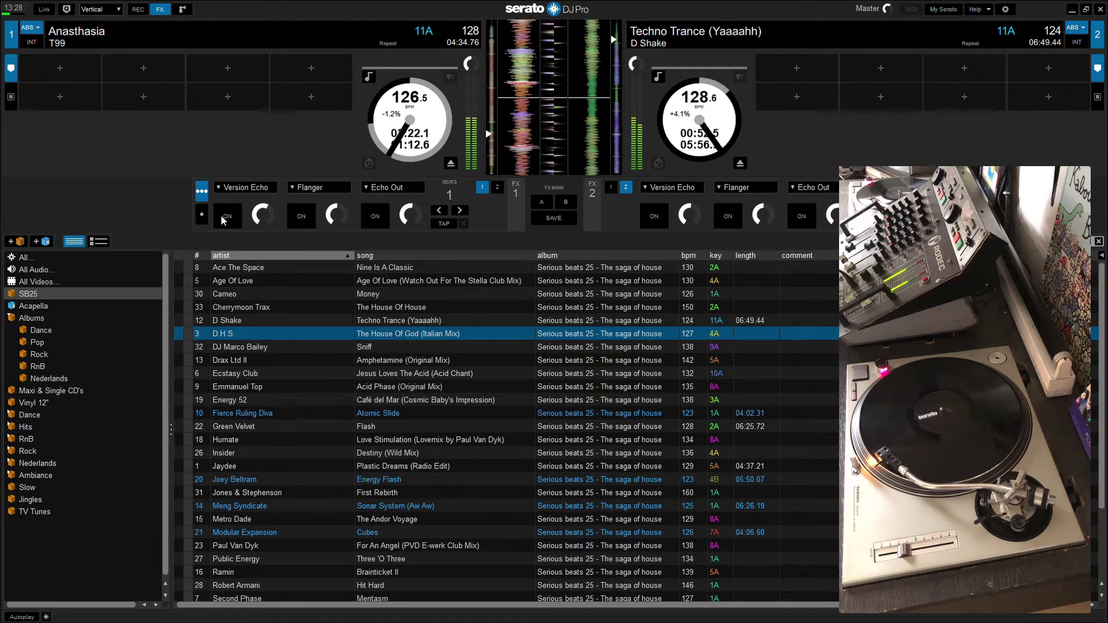
key("shift+Left")
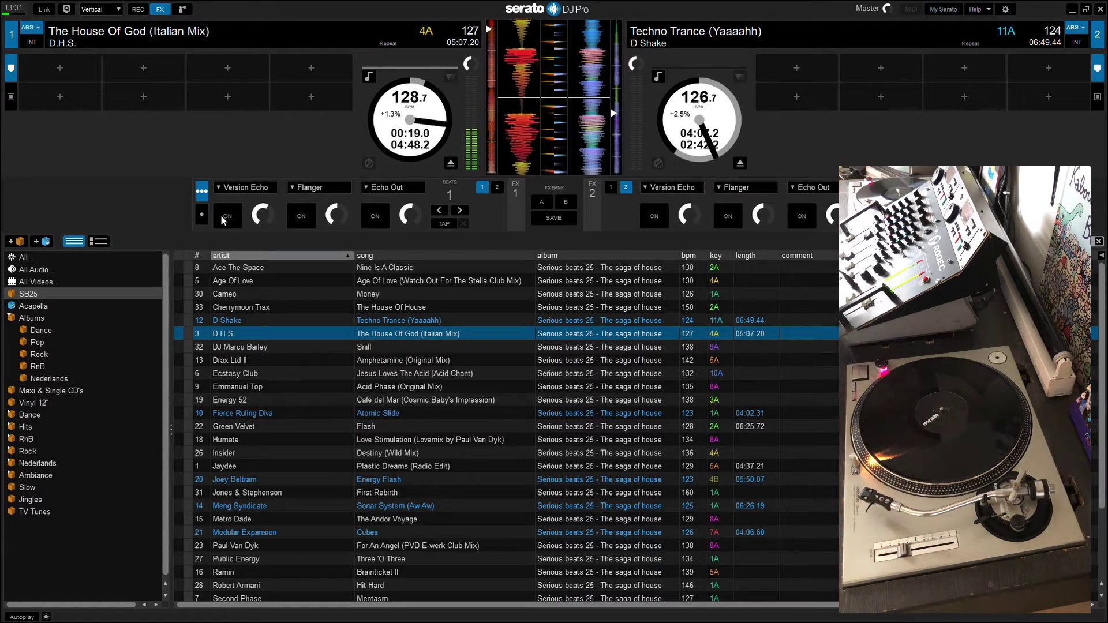
Load Plastic Dreams (Radio Edit) by Jaydee onto deck 2
key("Down")
key("Down")
key("Down")
key("Down")
key("Down")
key("Down")
key("Down")
key("Down")
key("Down")
key("Down")
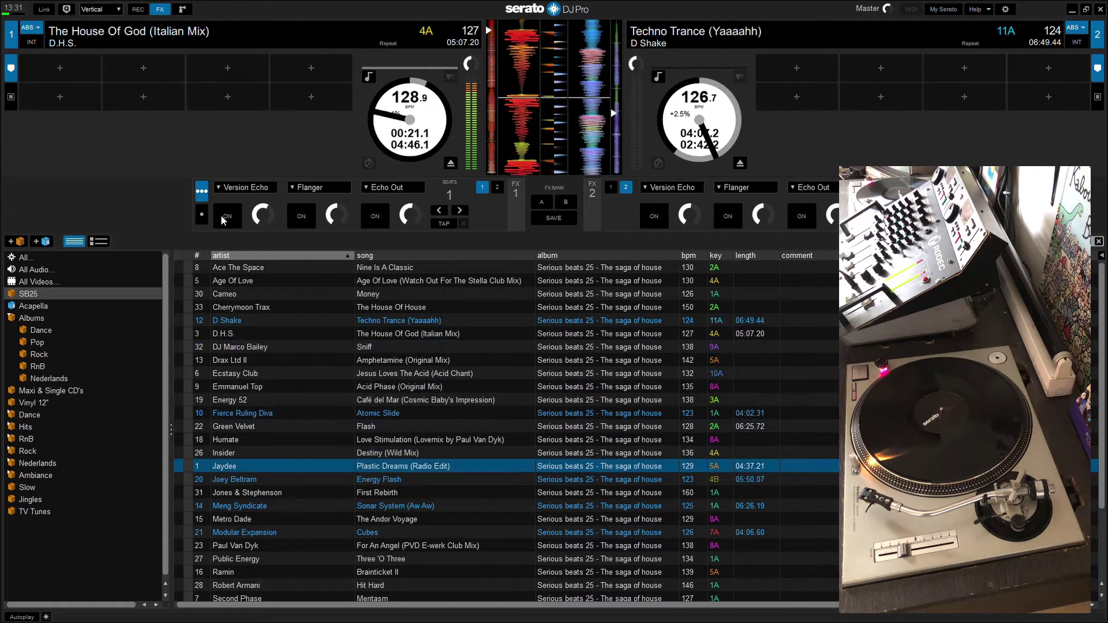
key("shift+Right")
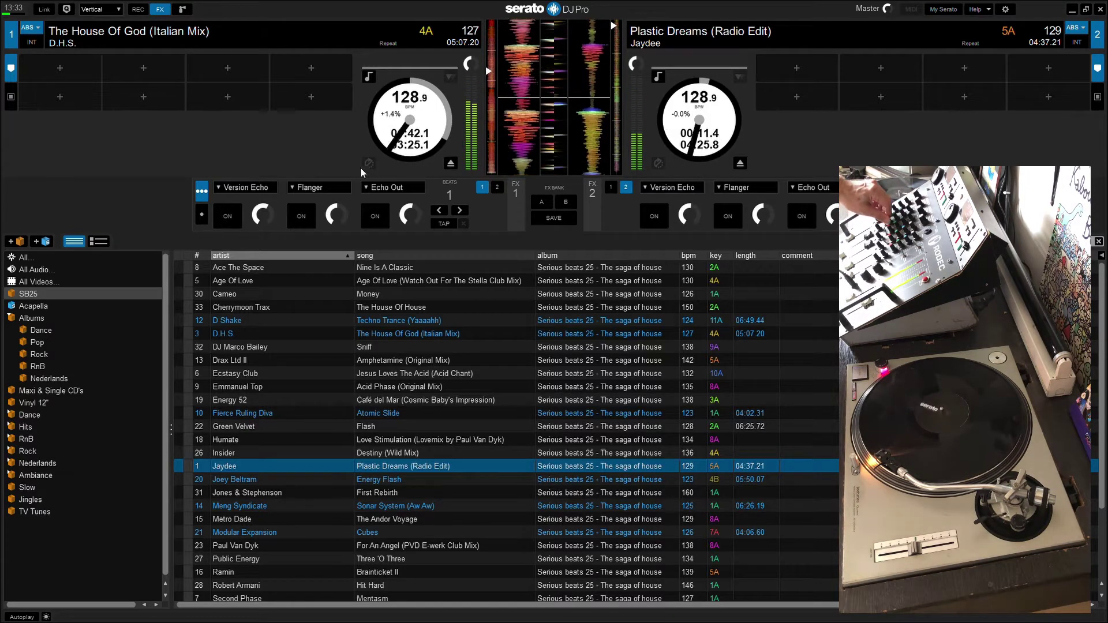
Fade deck 1 out with Echo Out and load The Andor Voyage by Metro Dade onto it
left_click(375, 216)
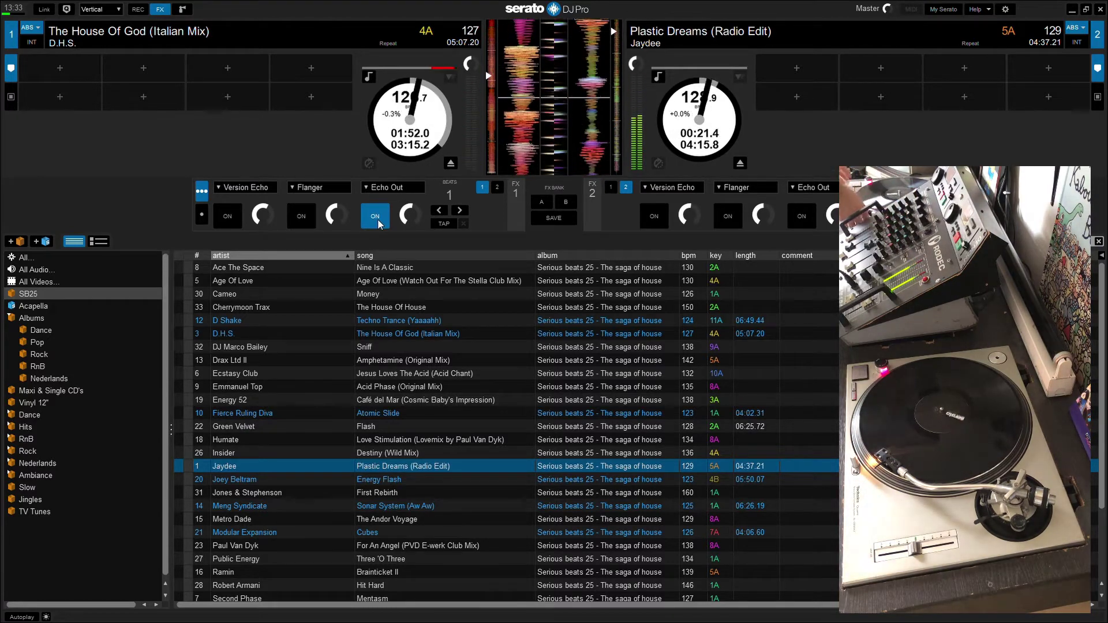
key("Down")
key("Down")
key("Down")
key("Down")
key("Down")
key("Down")
key("Down")
key("Down")
key("Down")
key("Down")
key("Down")
key("Down")
key("Down")
key("Down")
key("Down")
key("Down")
key("Down")
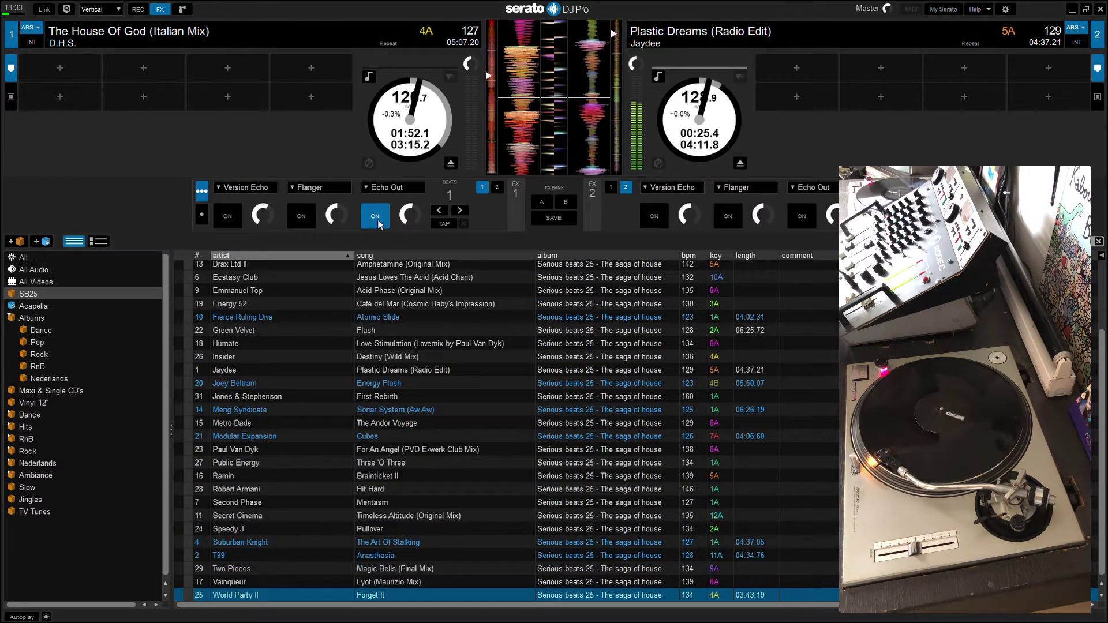
key("Up")
key("Up")
key("Up")
key("Up")
key("Up")
key("Up")
key("Up")
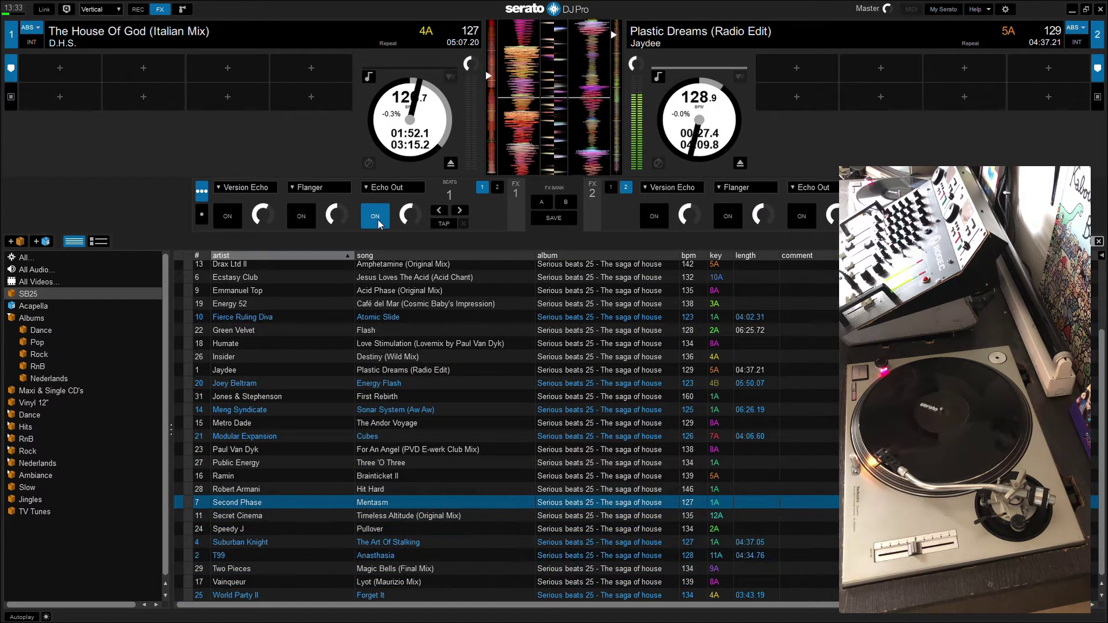
key("Up")
key("Up")
key("Up")
key("Up")
key("Up")
key("Up")
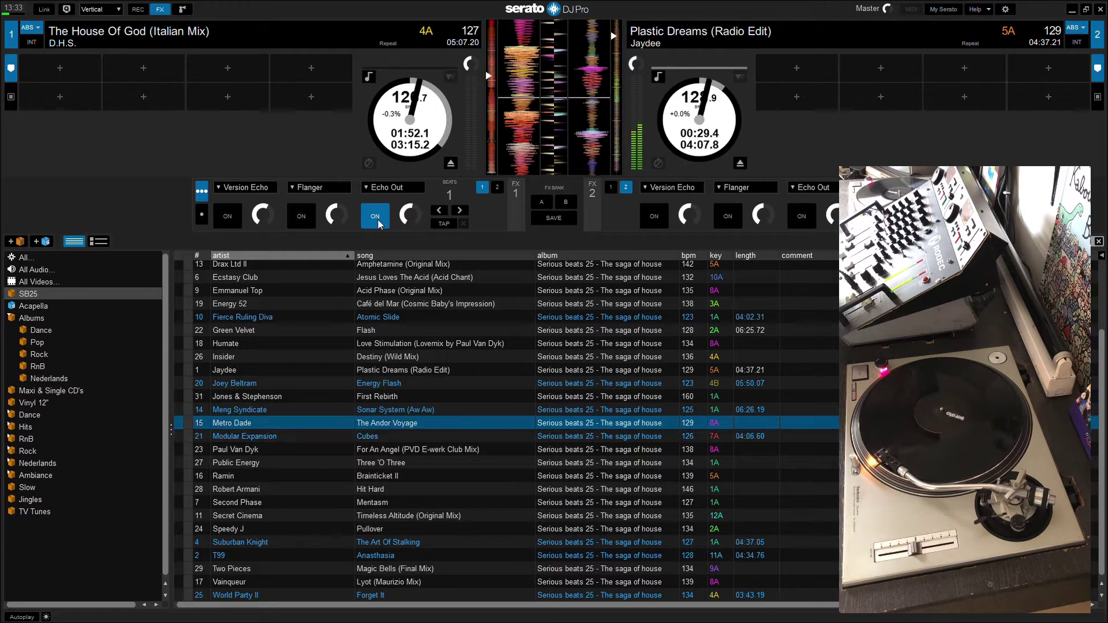
key("shift+Left")
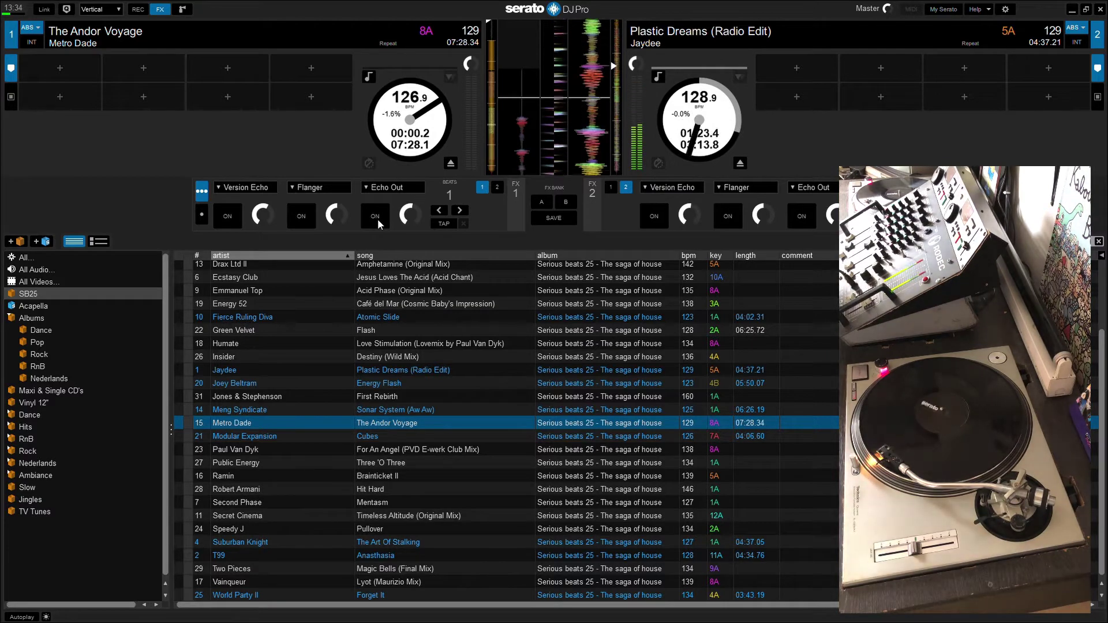
Highlight Flash by Green Velvet in the crate, and apply Version Echo to deck 2 for a while before switching it off
key("Up")
key("Up")
key("Up")
key("Up")
key("Up")
key("Up")
key("Up")
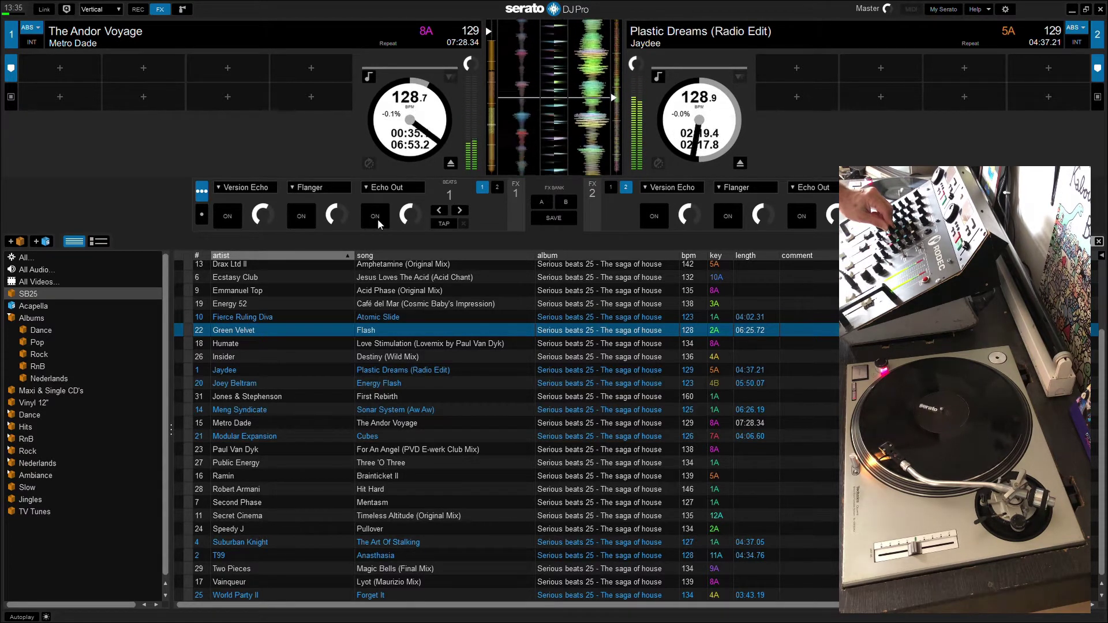
left_click(655, 216)
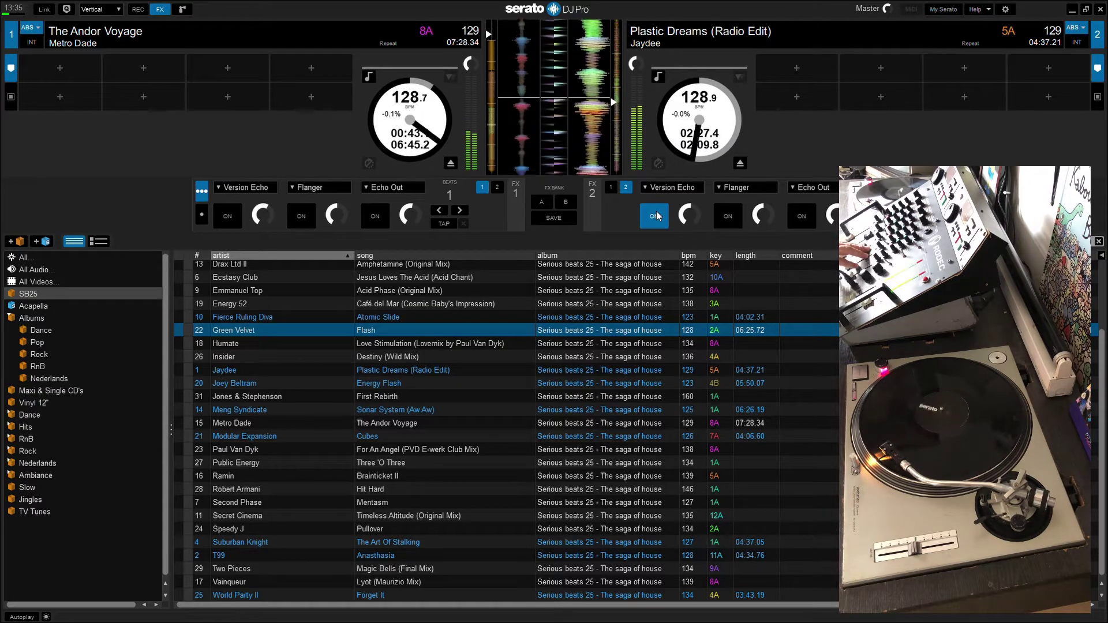
left_click(655, 216)
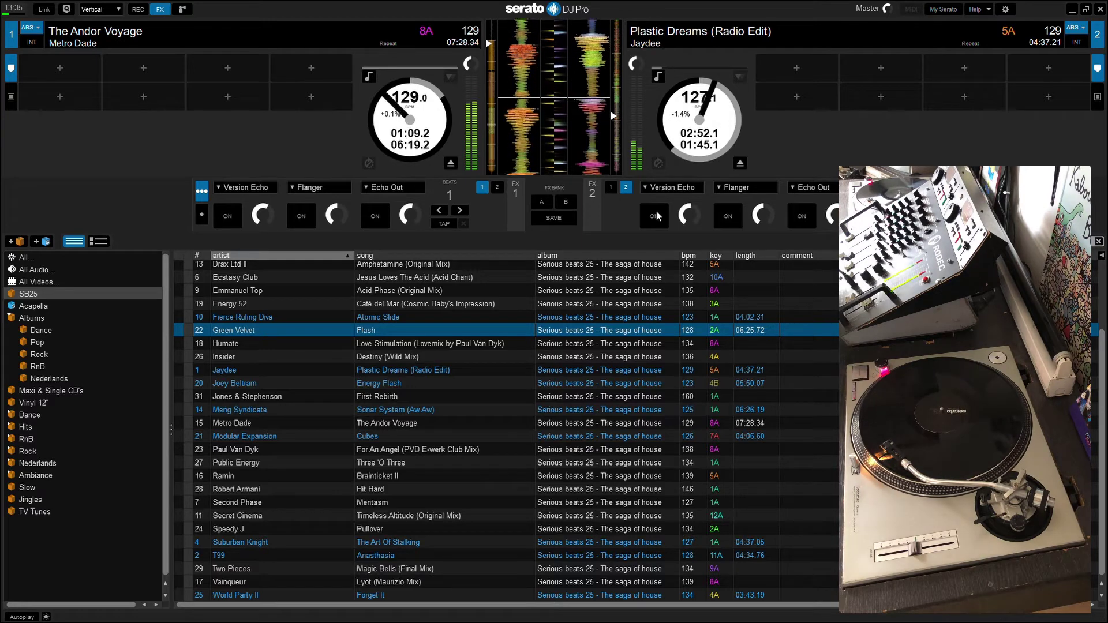
Browse the SB25 crate for a track to follow on deck 2
key("Down")
key("Down")
key("Down")
key("Down")
key("Down")
key("Down")
key("Down")
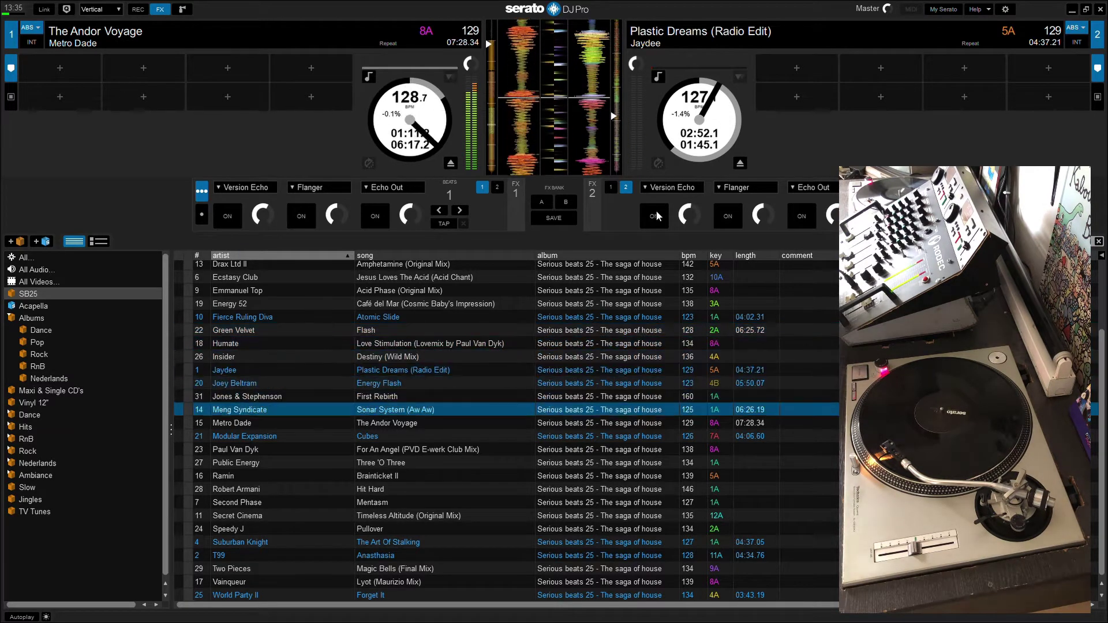
key("Down")
key("Down")
key("Down")
key("Down")
key("Down")
key("Down")
key("Down")
key("Down")
key("Down")
key("Down")
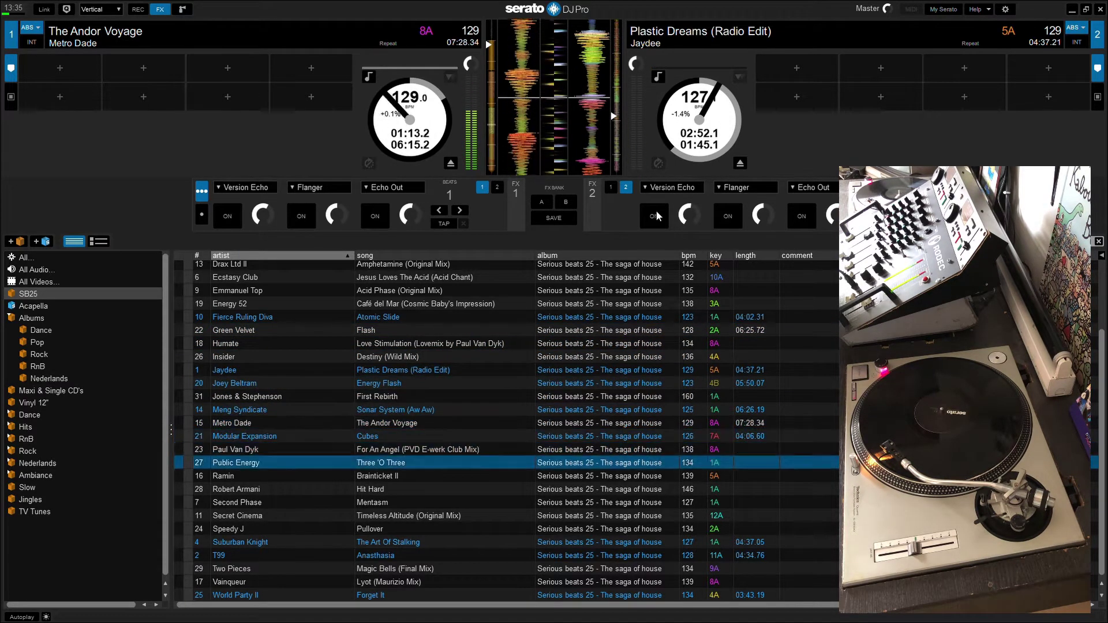
key("Down")
key("Down")
key("Down")
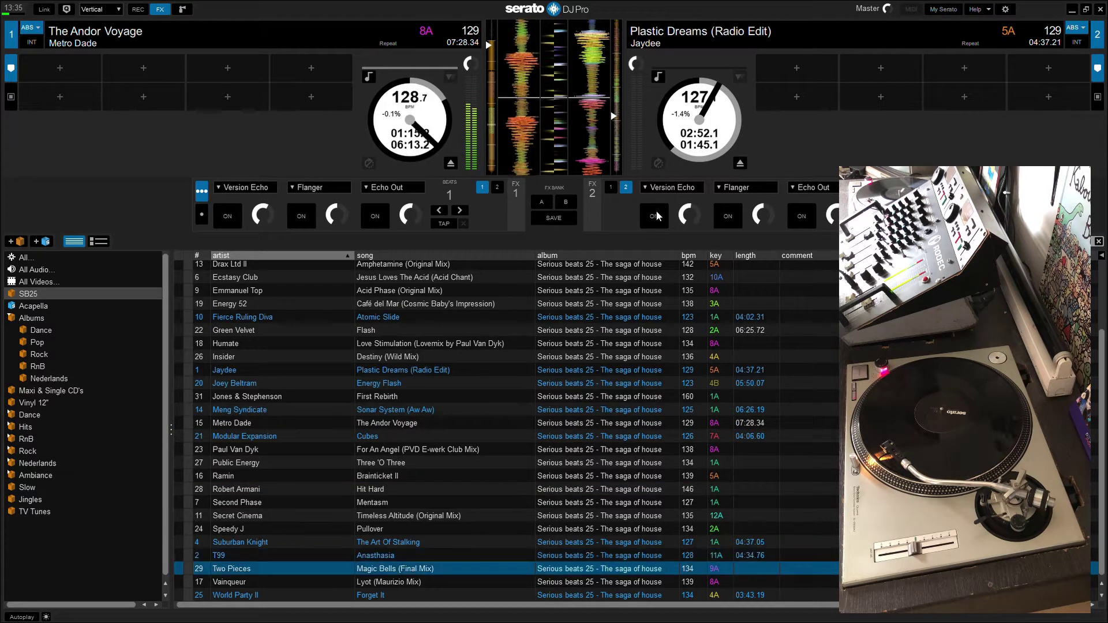
key("Up")
key("Up")
key("Up")
key("Up")
key("Up")
key("Up")
key("Up")
key("Up")
key("Up")
key("Up")
key("Up")
key("Up")
key("Up")
key("Up")
key("Up")
key("Up")
key("Up")
key("Up")
key("Up")
key("Up")
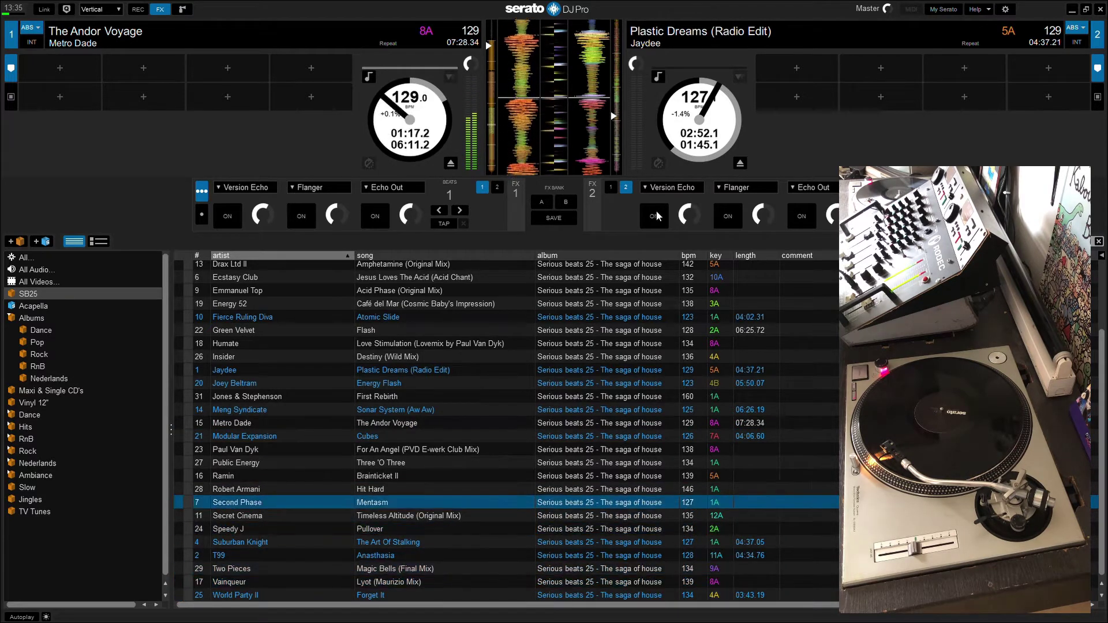
Load Flash by Green Velvet onto deck 2
key("Down")
key("Down")
key("Down")
key("Down")
key("Down")
key("Down")
key("Down")
key("Down")
key("Down")
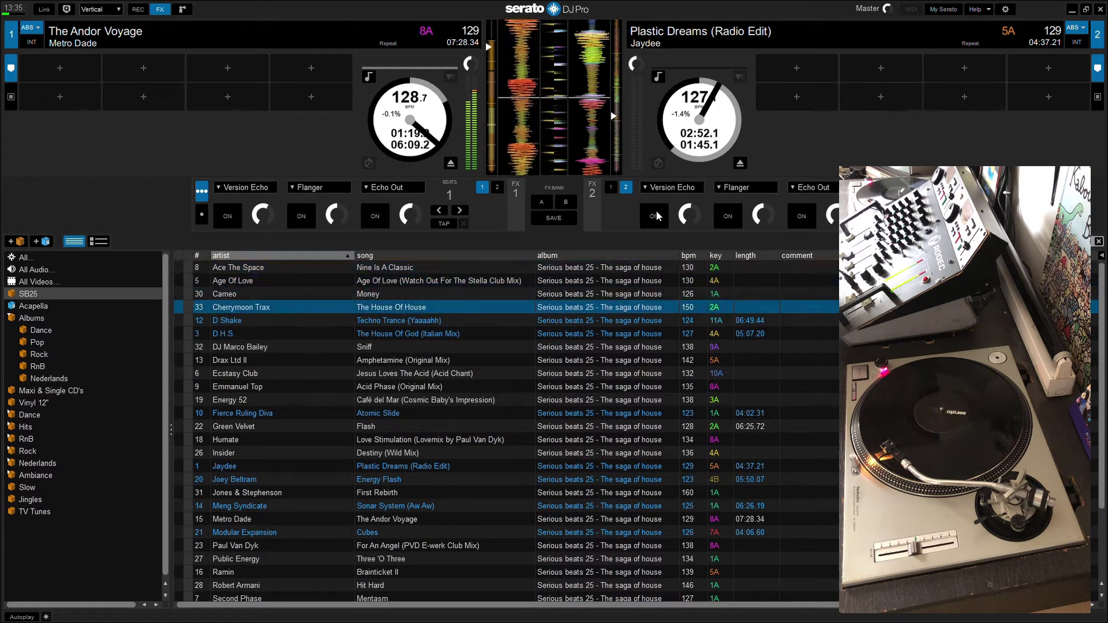
key("Down")
key("Down")
key("Down")
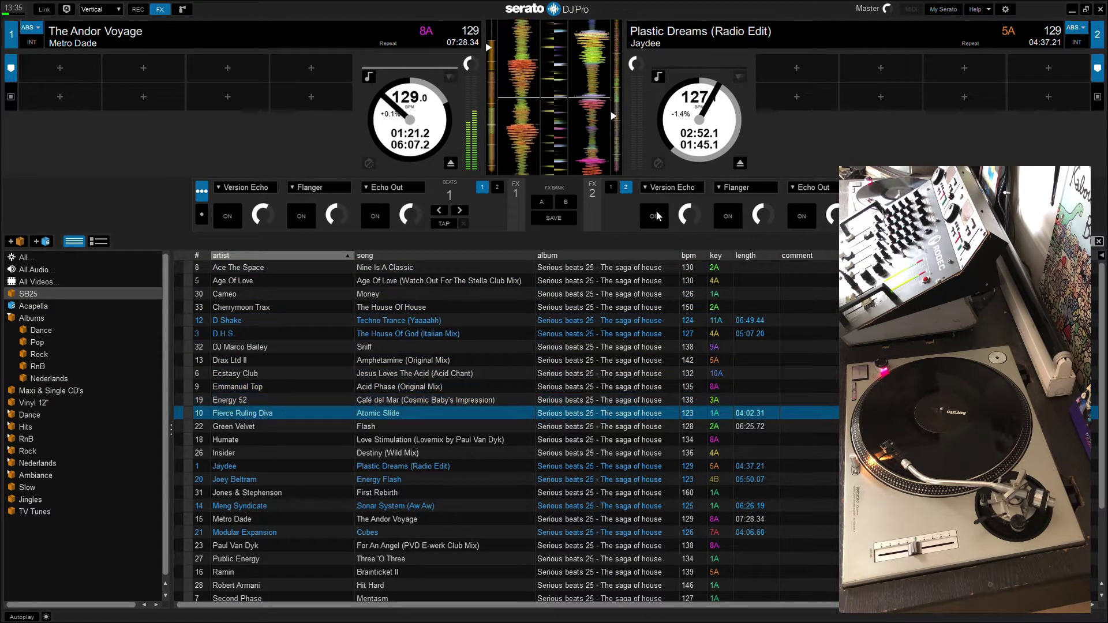
key("shift+Right")
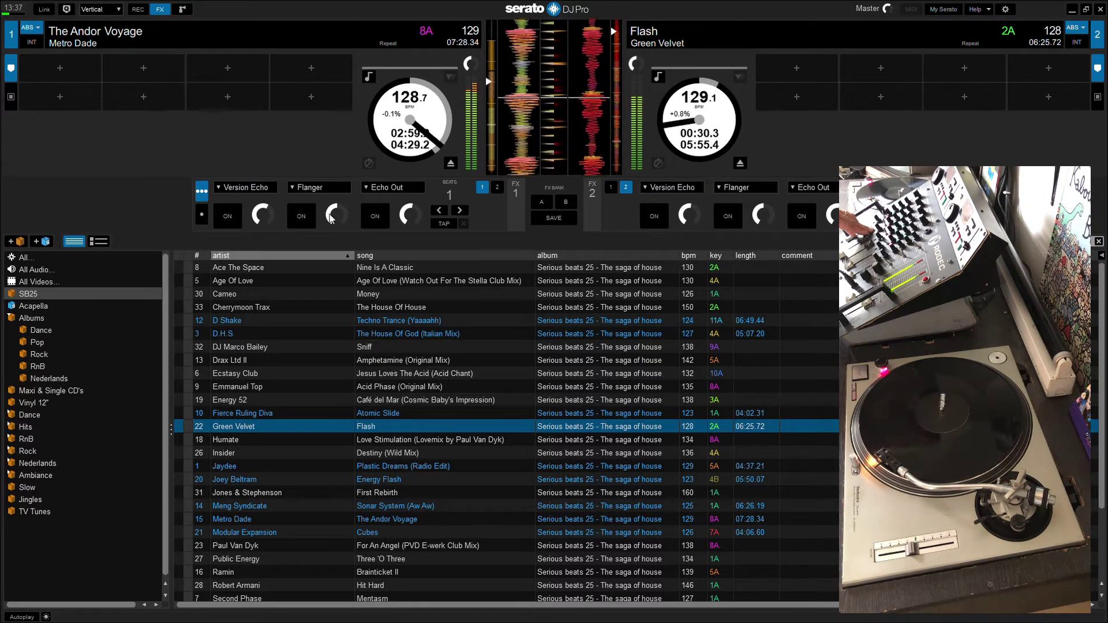
Apply Flanger to deck 1, add Echo Out, and switch both effects off again
left_click(304, 220)
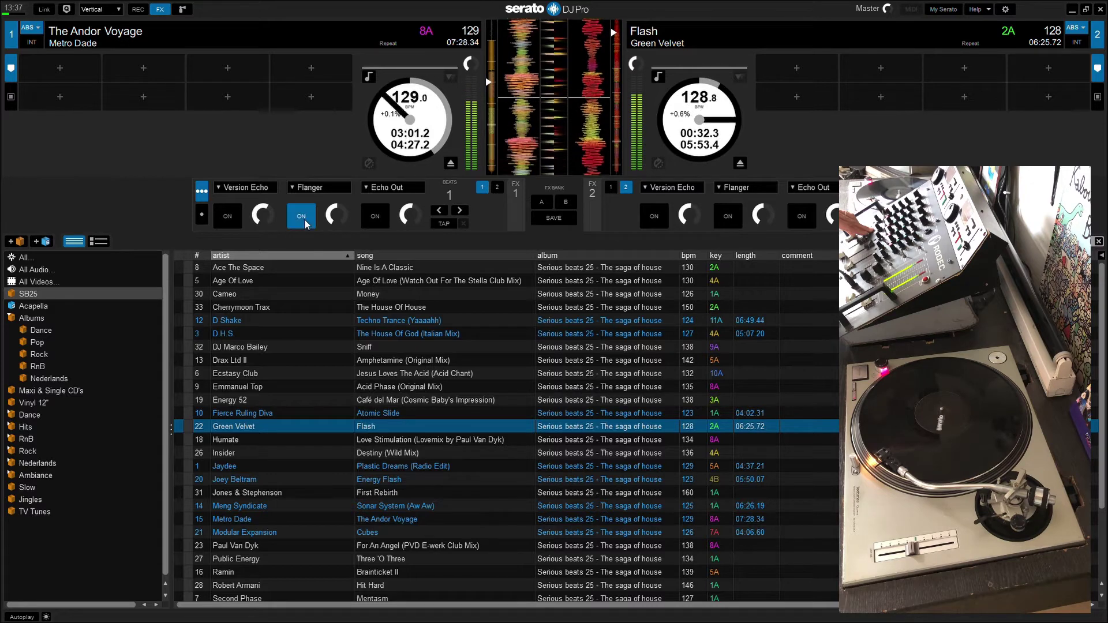
left_click(303, 219)
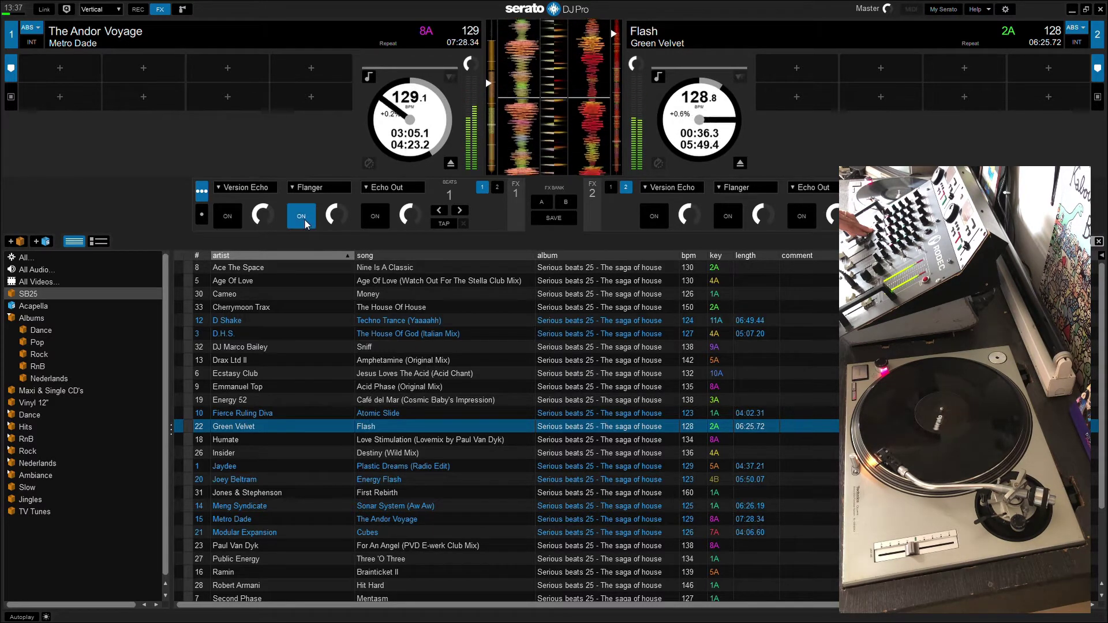
left_click(304, 220)
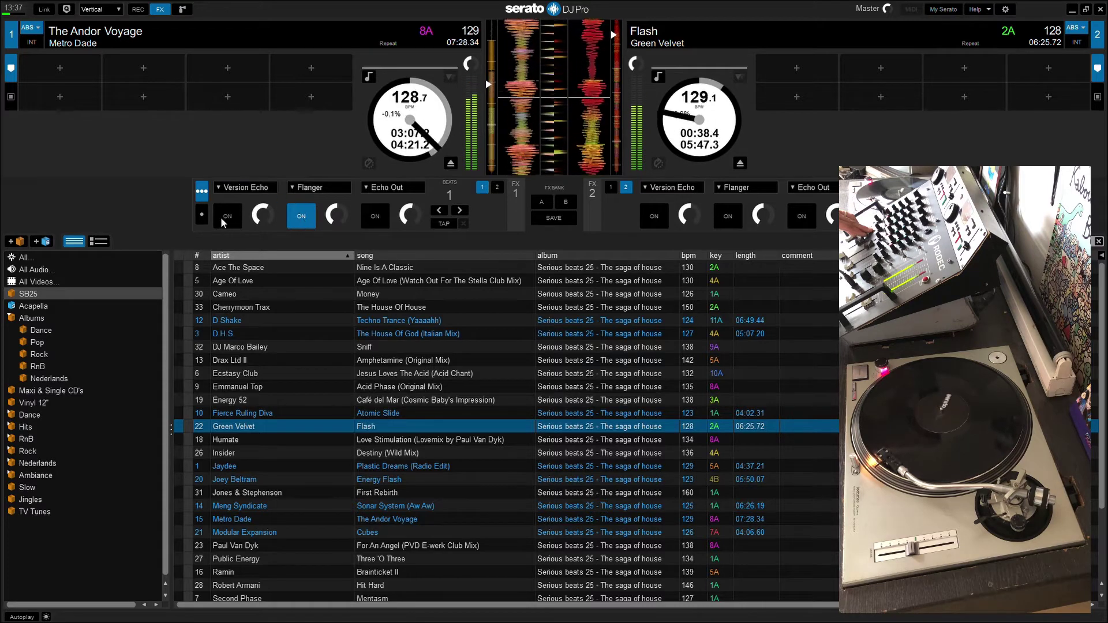
left_click(365, 215)
left_click(296, 217)
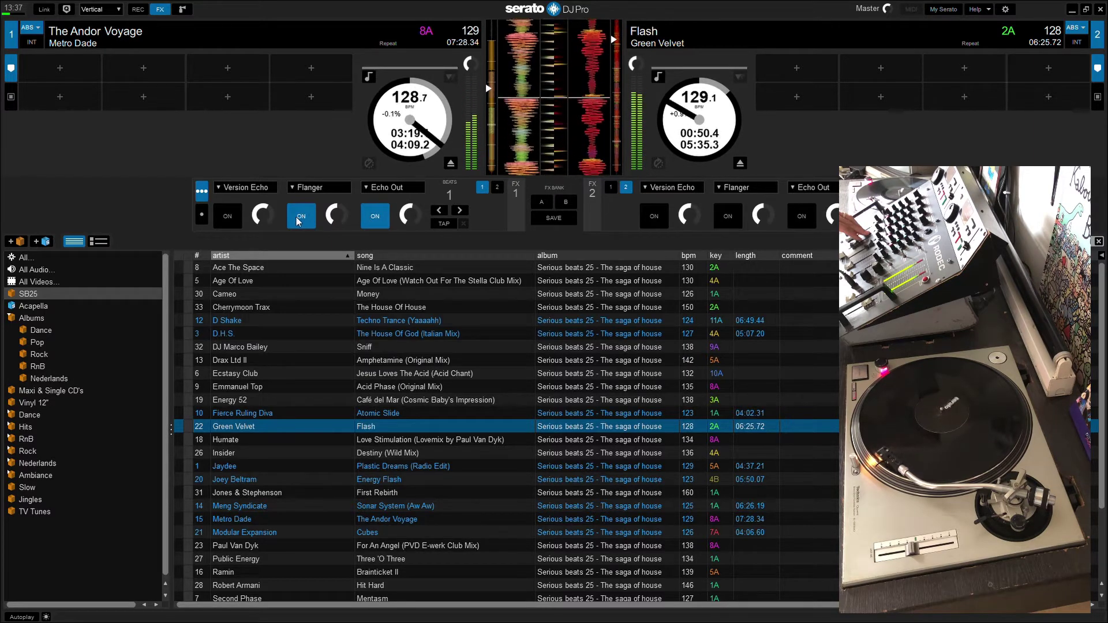
left_click(372, 213)
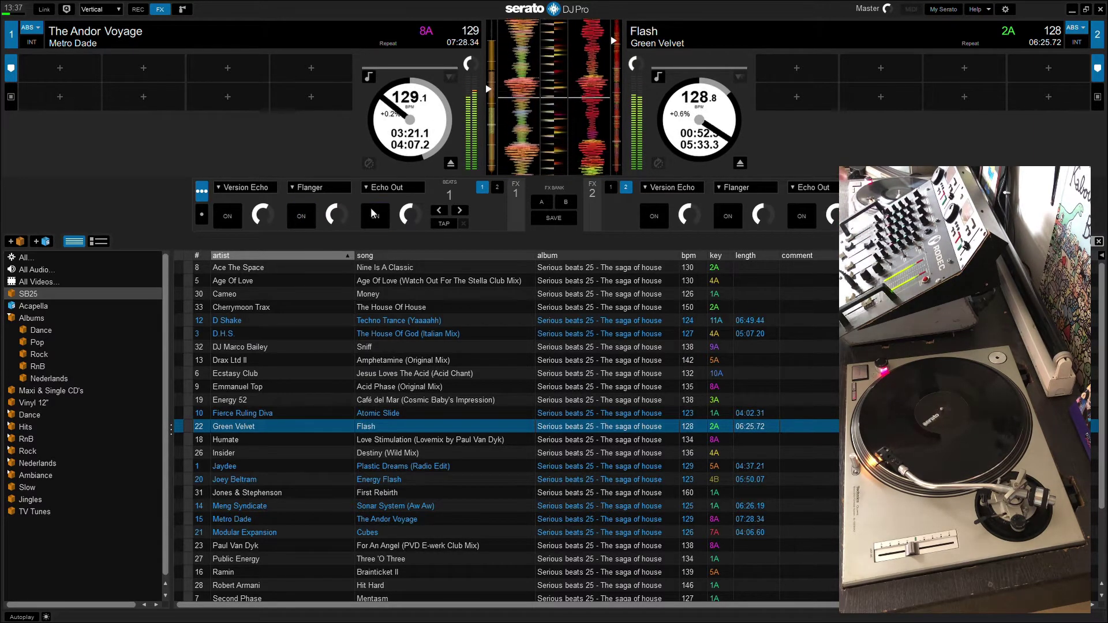
Load Age Of Love (Watch Out For The Stella Club Mix) onto deck 1
key("Up")
key("Up")
key("Up")
key("Up")
key("Up")
key("Up")
key("Up")
key("Up")
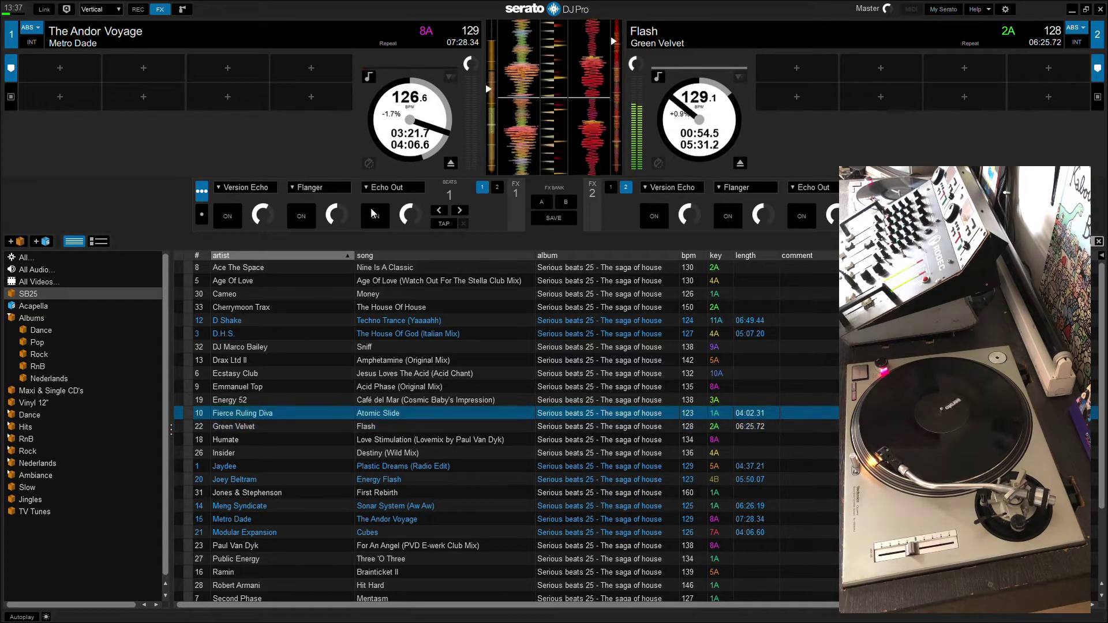
key("Up")
key("Up")
key("Up")
key("Up")
key("Down")
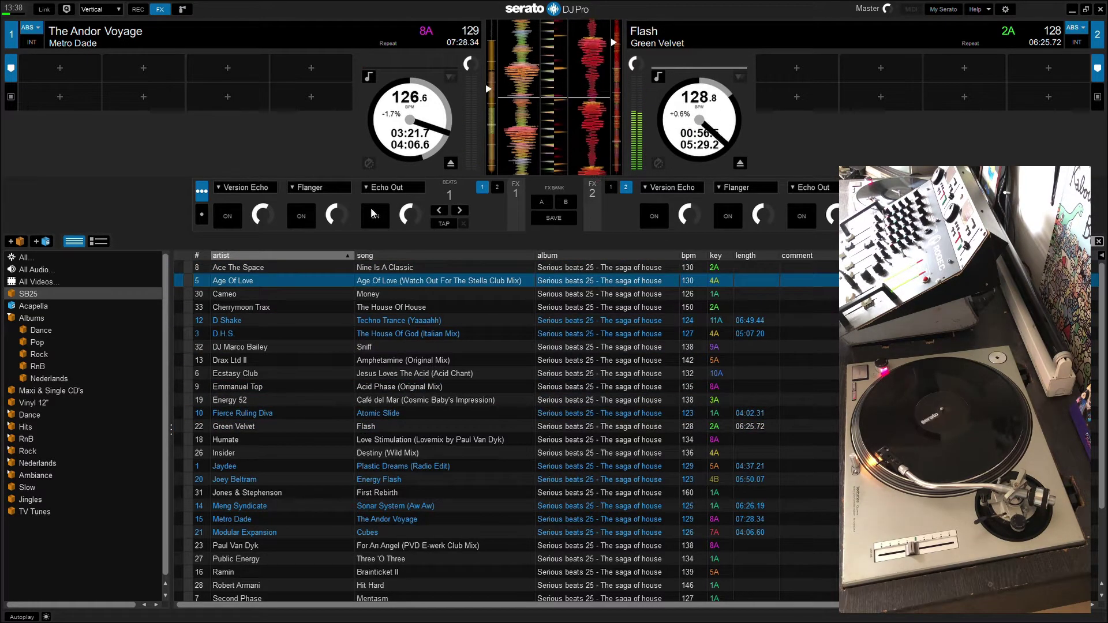
key("shift+Left")
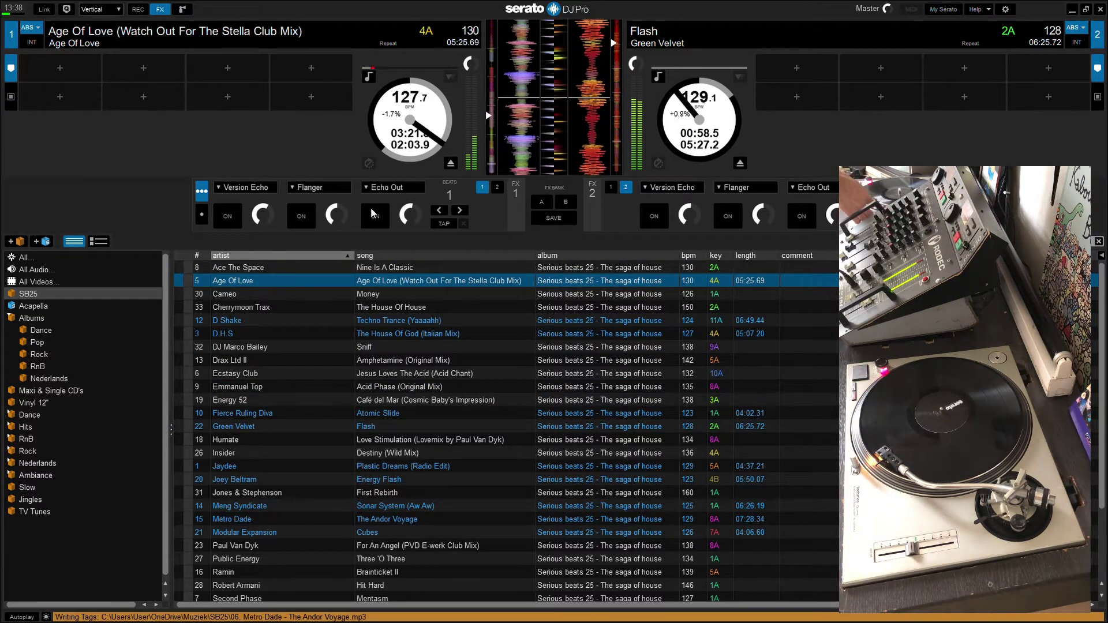
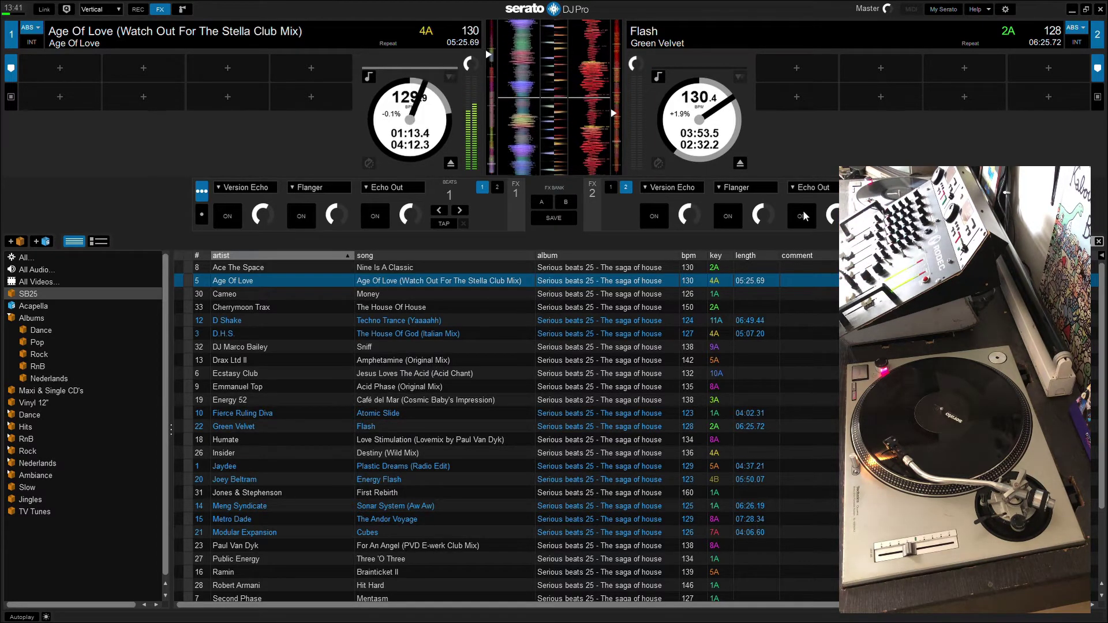
Load Money by Cameo onto deck 2
key("Up")
key("Down")
key("Down")
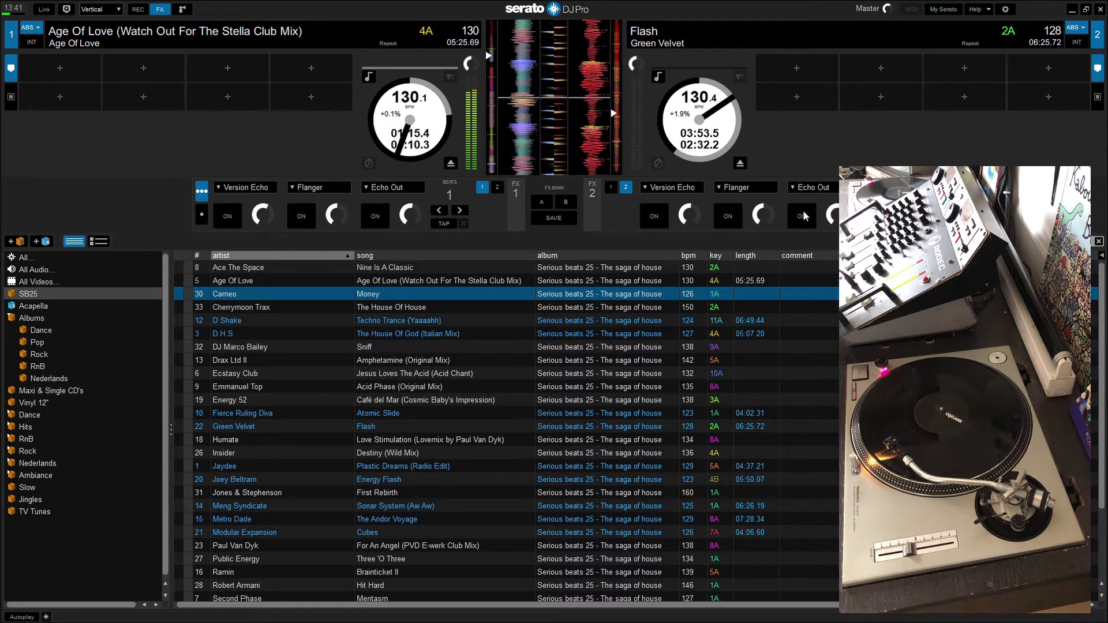
key("shift+Right")
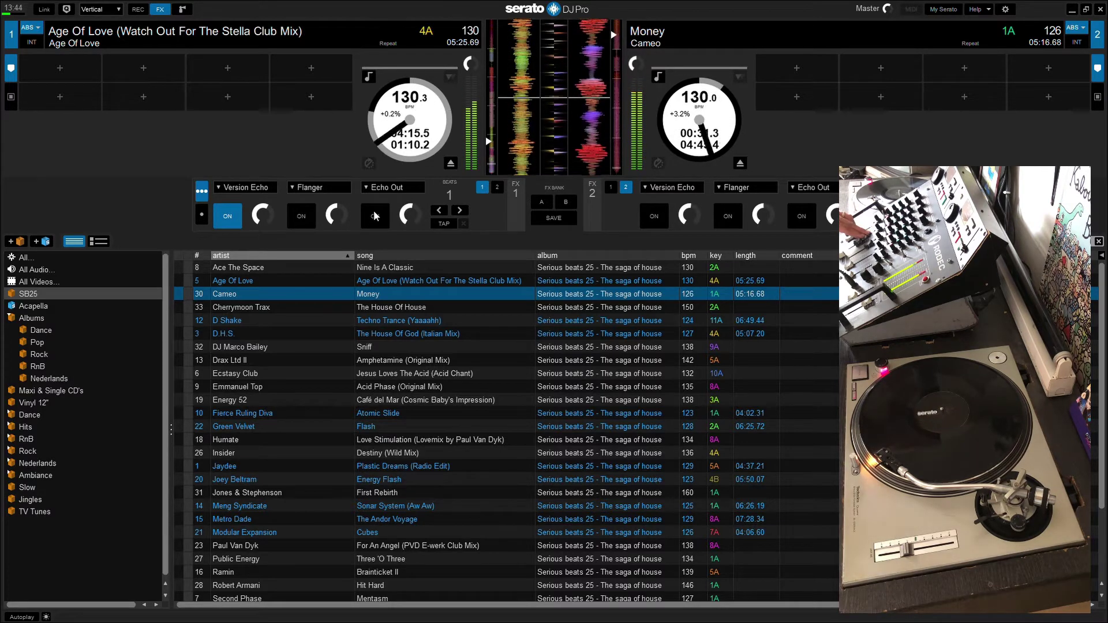
Switch off Version Echo on deck 1 and load Jesus Loves The Acid (Acid Chant) by Ecstasy Club onto that deck
key("Down")
left_click(224, 218)
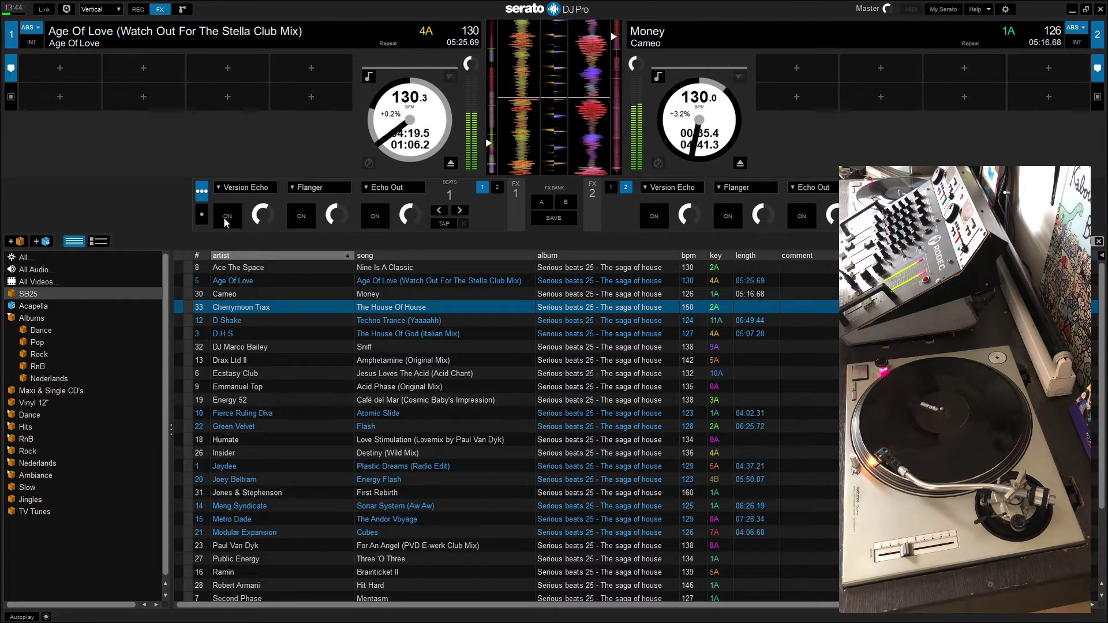
key("Down")
key("Down")
key("Down")
key("Down")
key("Down")
key("Down")
key("Down")
key("Down")
key("Down")
key("Down")
key("Down")
key("Down")
key("Down")
key("Down")
key("Down")
key("Down")
key("Down")
key("Down")
key("Down")
key("Down")
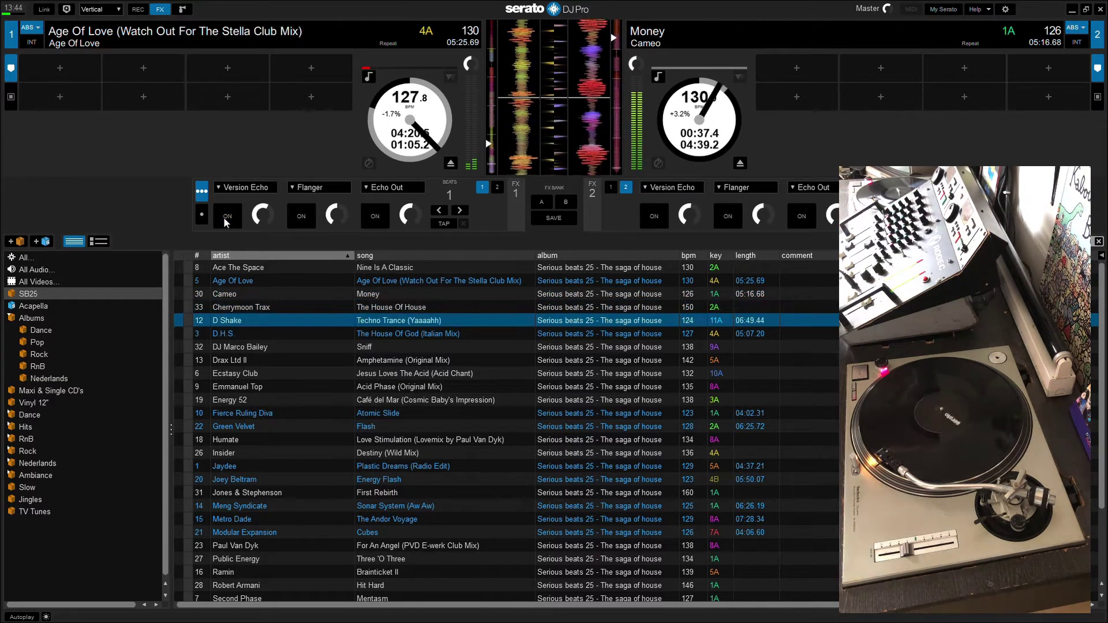
key("Down")
key("Down")
key("Down")
key("Down")
key("Down")
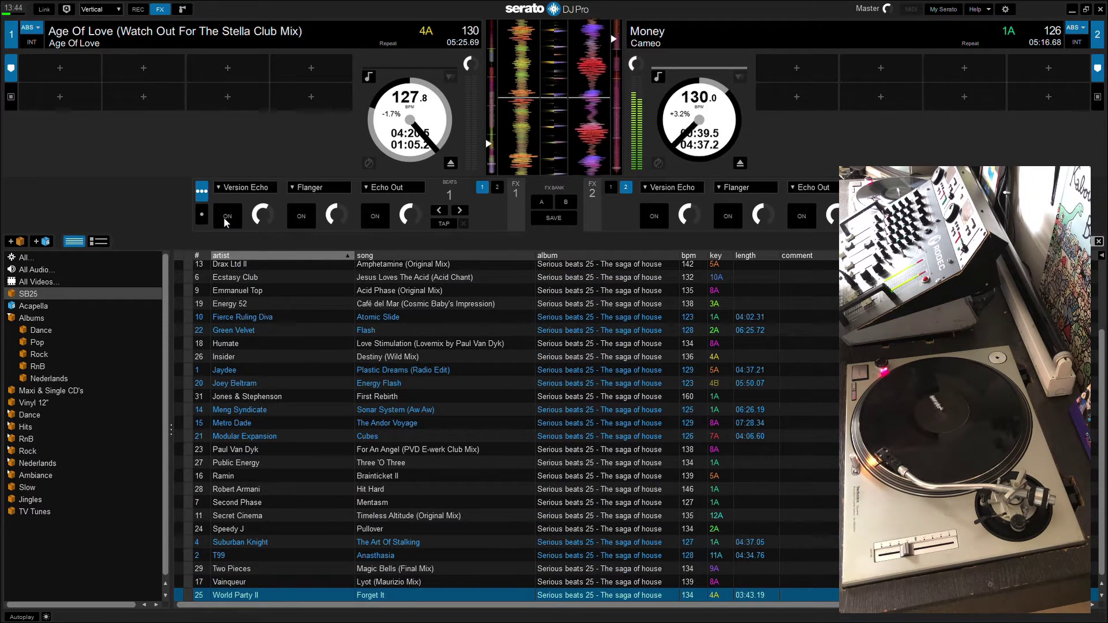
key("Up")
key("Up")
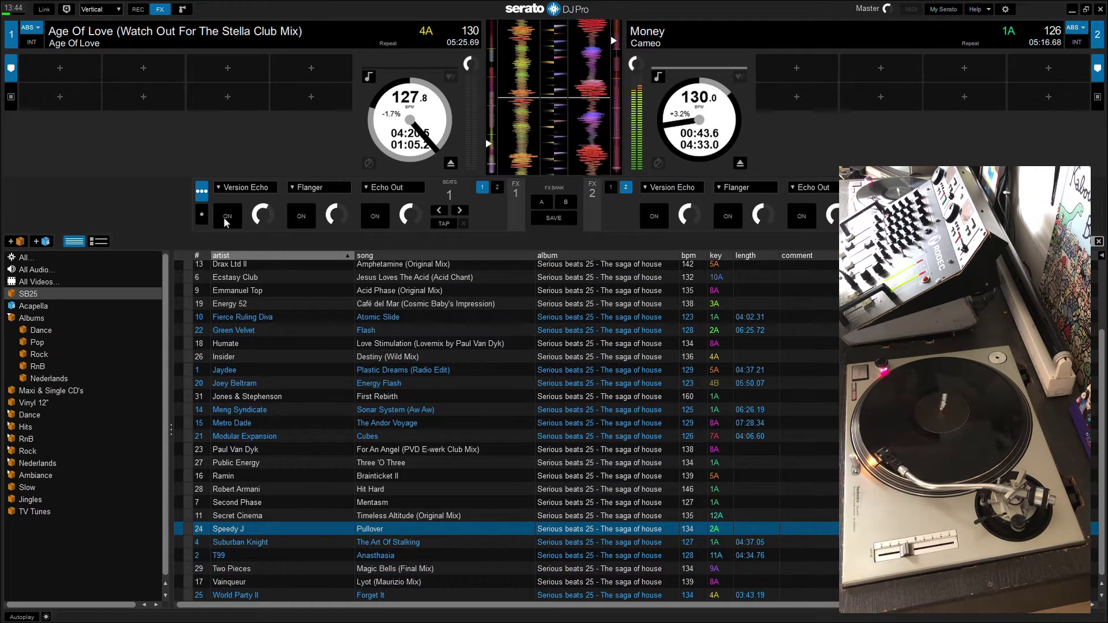
key("Up")
key("Up")
key("Up")
key("Up")
key("Up")
key("Up")
key("Up")
key("Up")
key("Up")
key("Up")
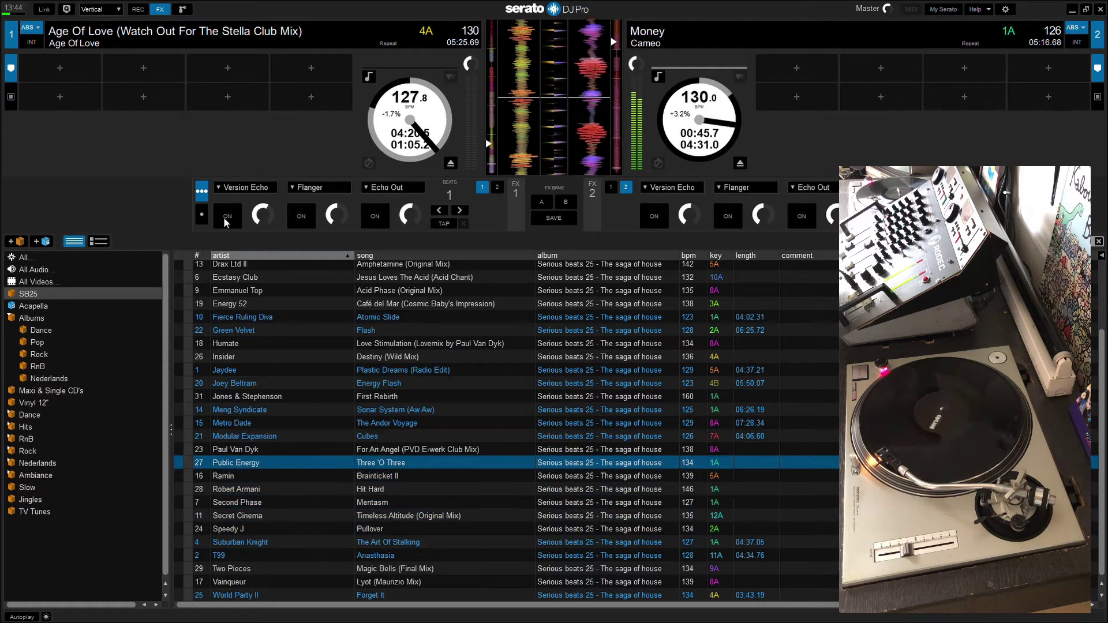
key("Up")
key("Up")
key("Up")
key("Up")
key("Up")
key("Up")
key("Up")
key("Up")
key("Up")
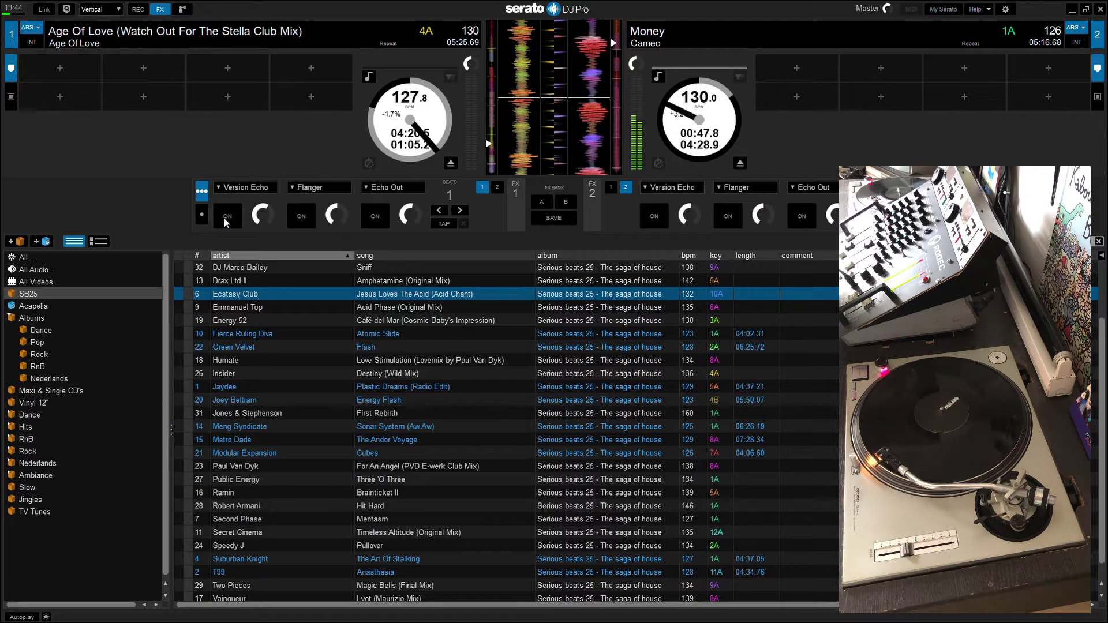
key("shift+Left")
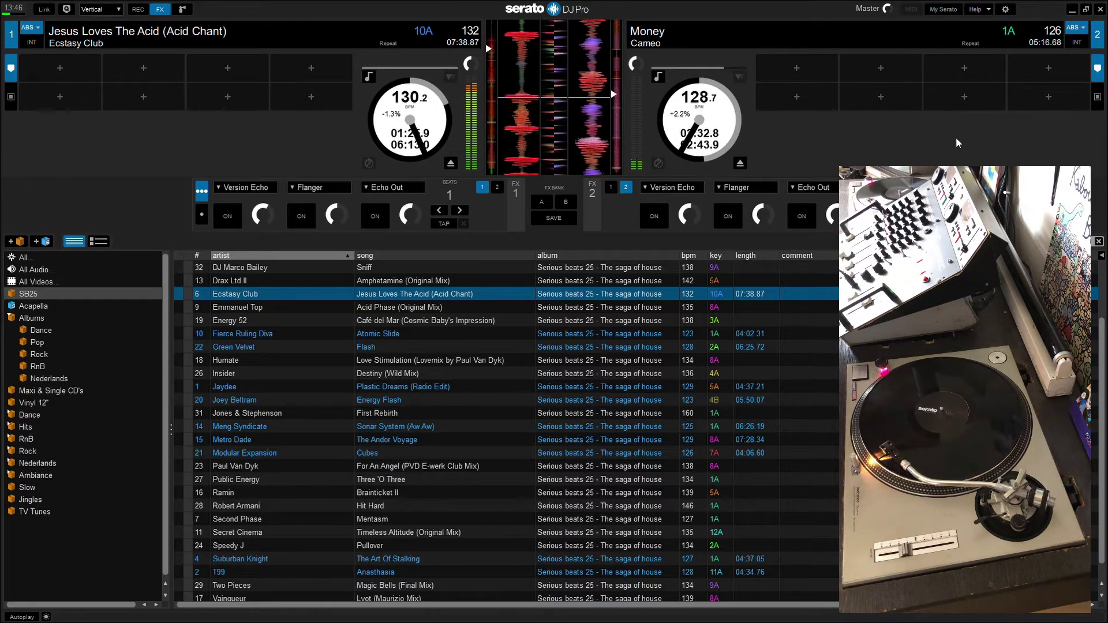
Load Nine Is A Classic by Ace The Space onto deck 2
scroll(508, 432, "up", 2)
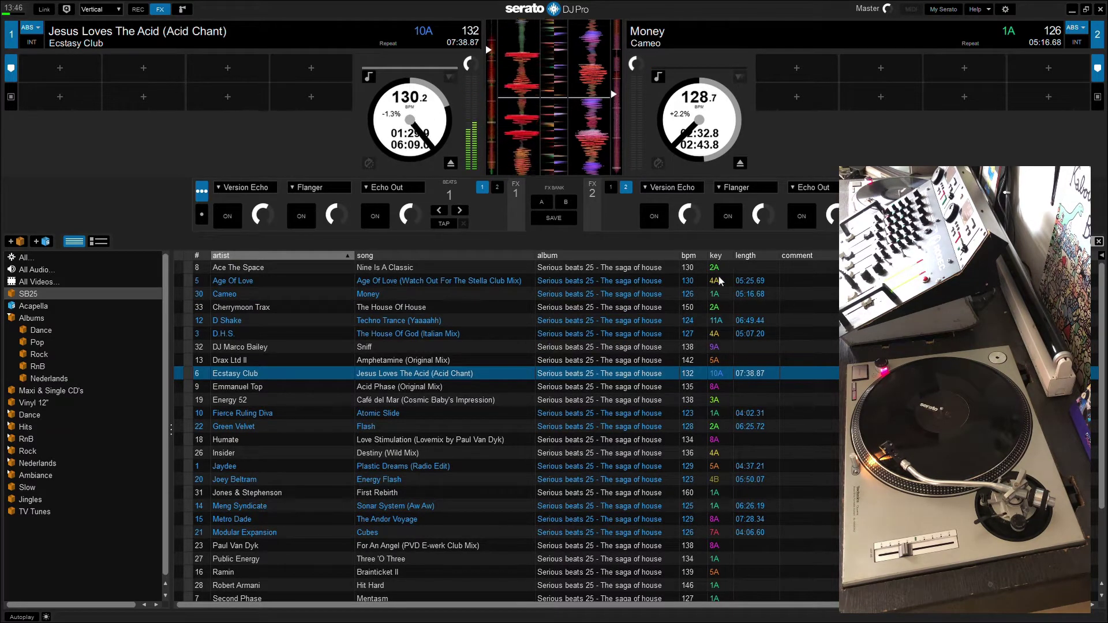
left_click(690, 267)
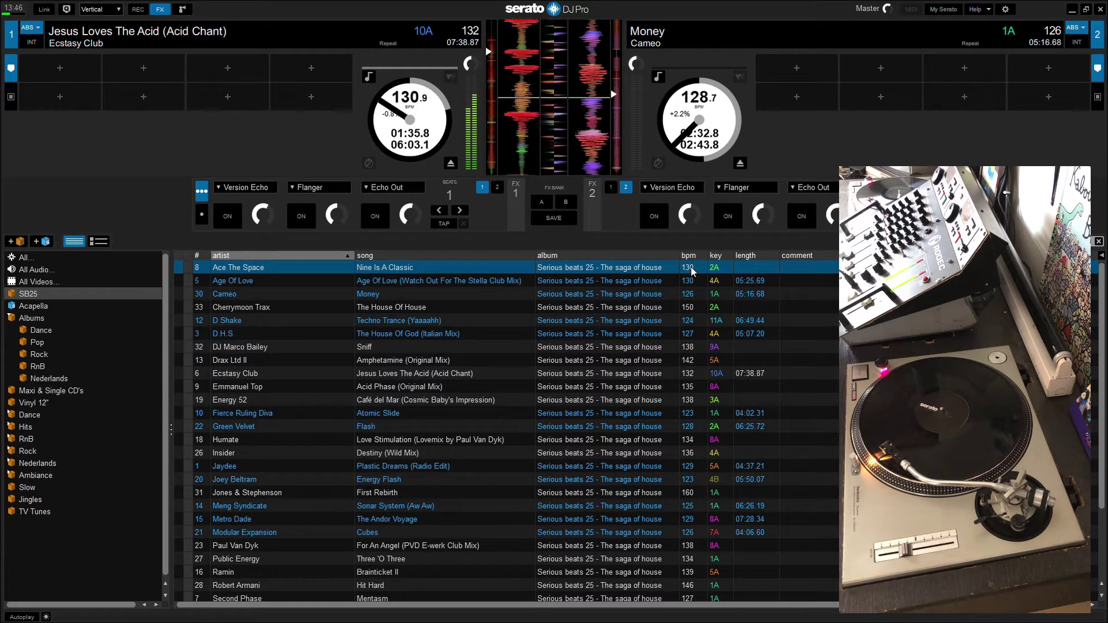
key("shift+Right")
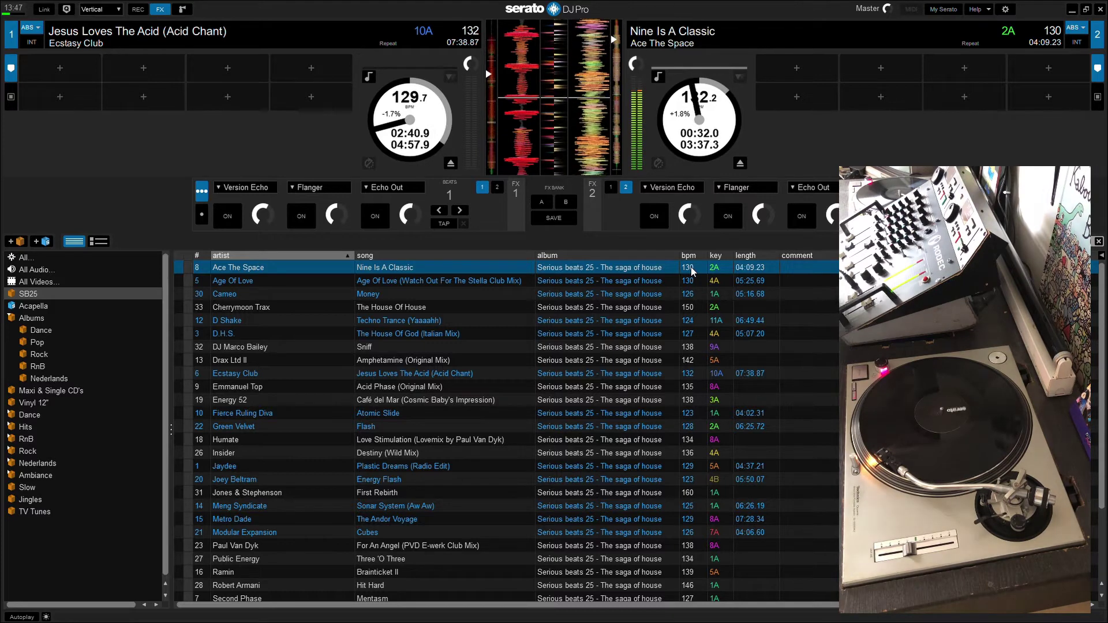
Find Pullover by Speedy J in the SB25 crate and load it onto deck 1
key("Down")
key("Down")
key("Down")
key("Down")
key("Down")
key("Down")
key("Down")
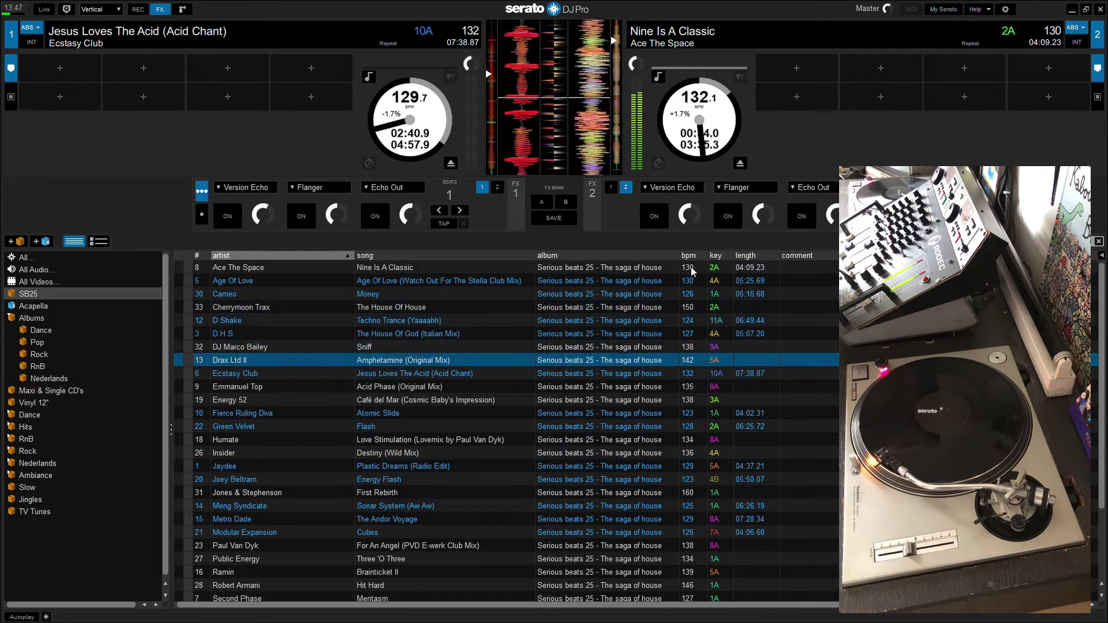
key("Down")
key("Down")
key("Down")
key("Down")
key("Down")
key("Down")
key("Down")
key("Down")
key("Down")
key("Down")
key("Down")
key("Down")
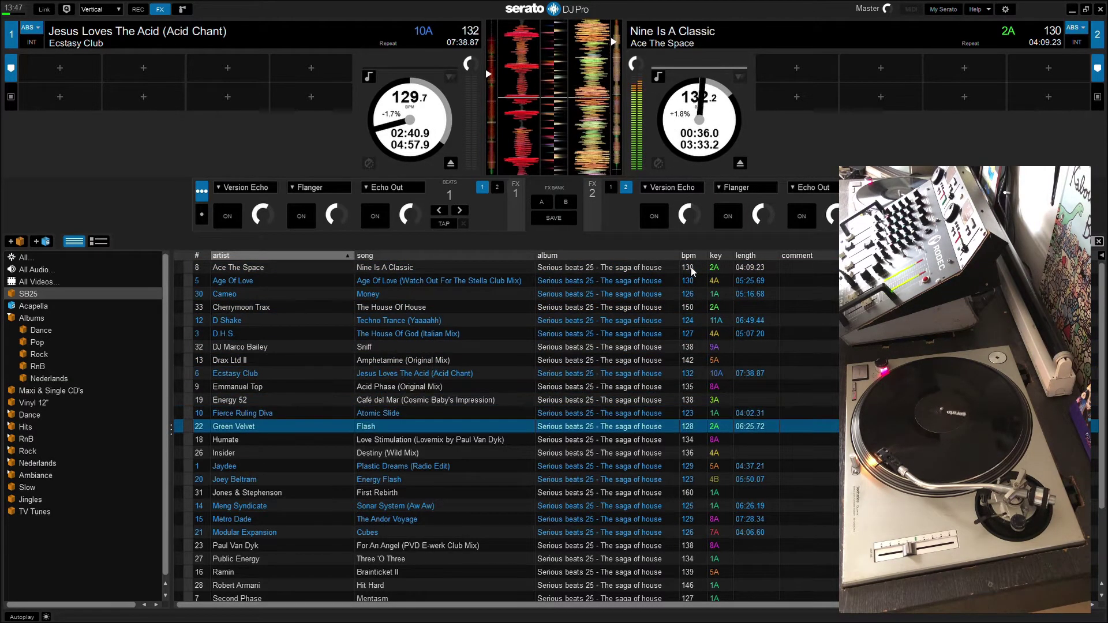
key("Down")
key("Down")
key("Down")
key("Down")
key("Down")
key("Down")
key("Down")
key("Down")
key("Down")
key("Down")
key("Down")
key("Down")
key("Down")
key("Up")
key("Up")
key("Up")
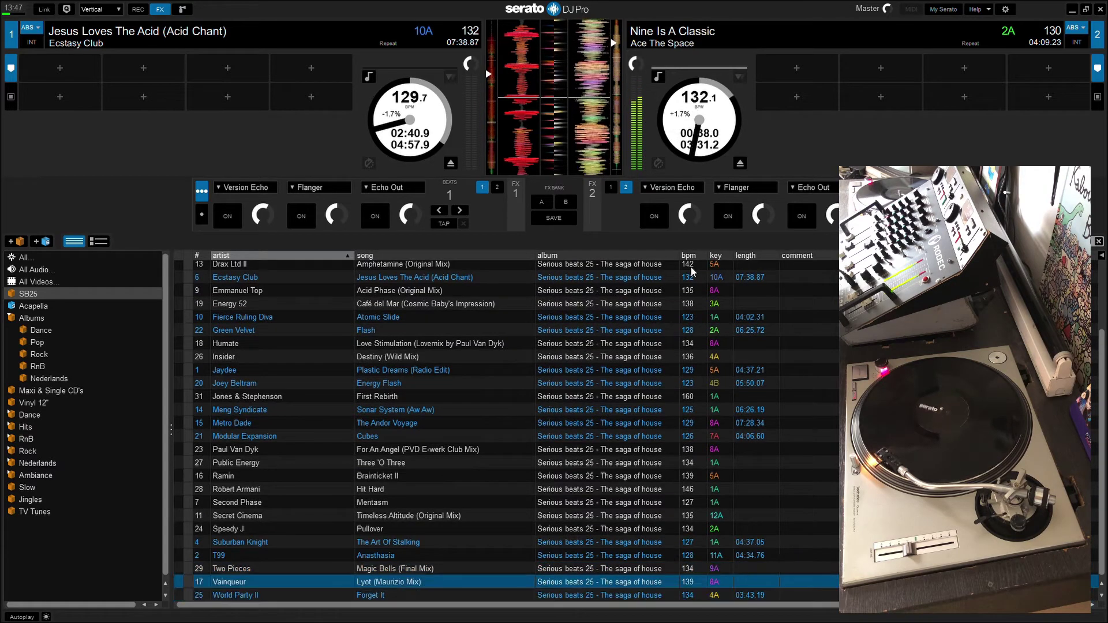
key("Down")
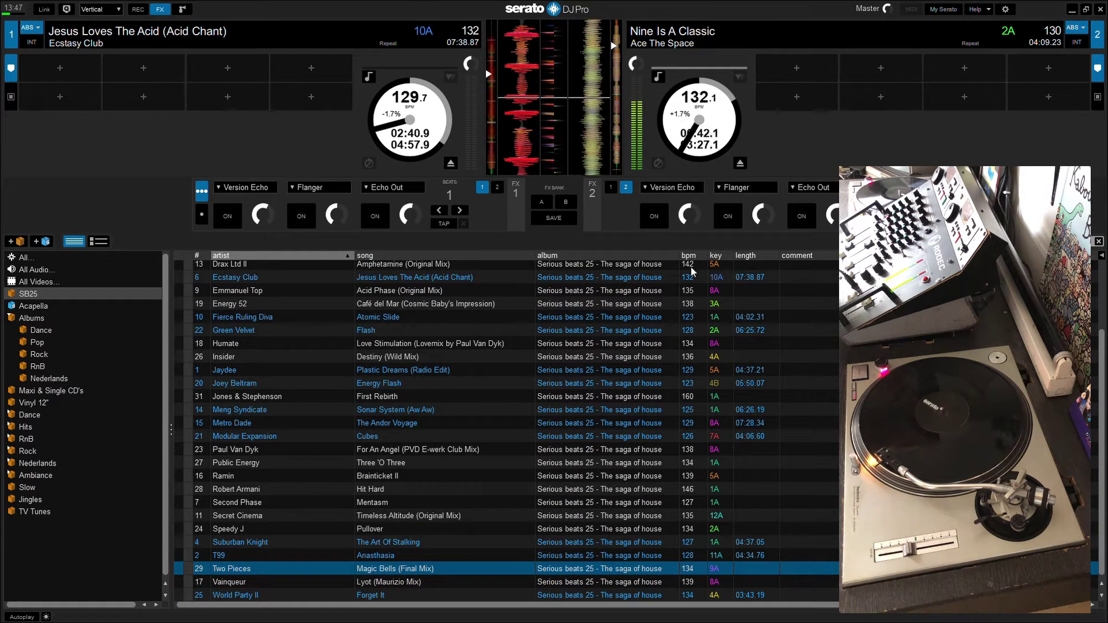
key("Up")
key("Up")
key("Up")
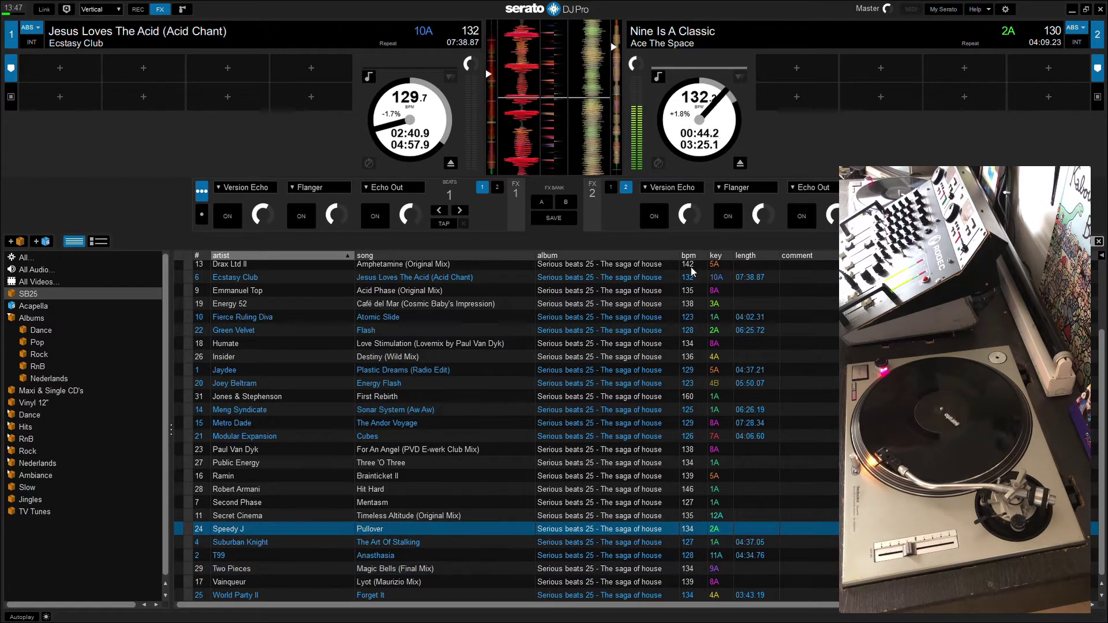
key("shift+Left")
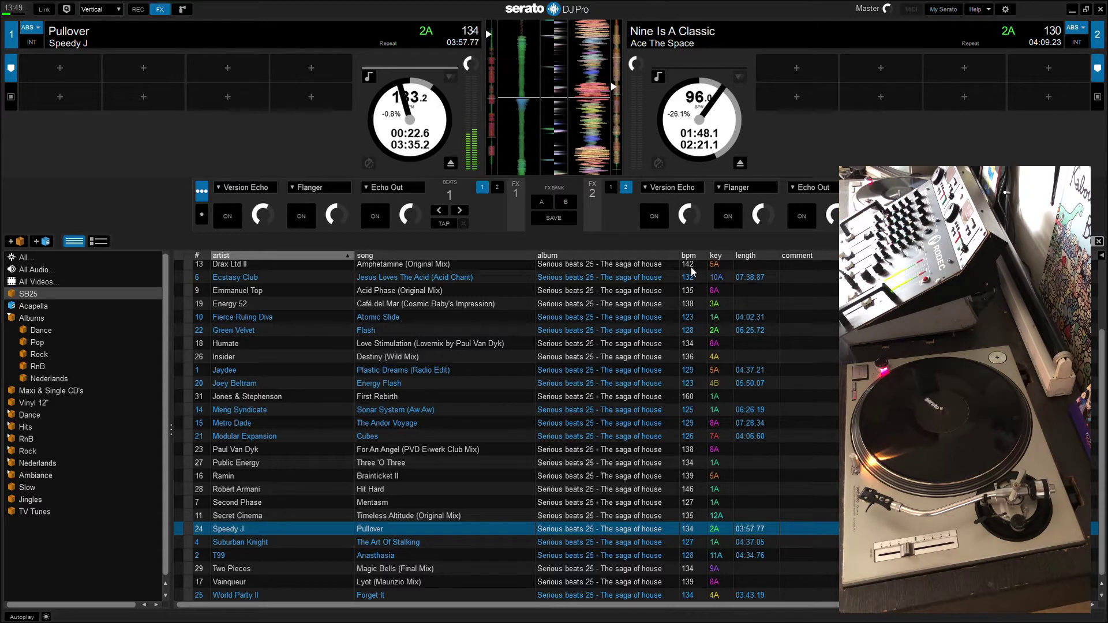
Load Magic Bells (Final Mix) by Two Pieces onto deck 2
key("Down")
key("Down")
key("Down")
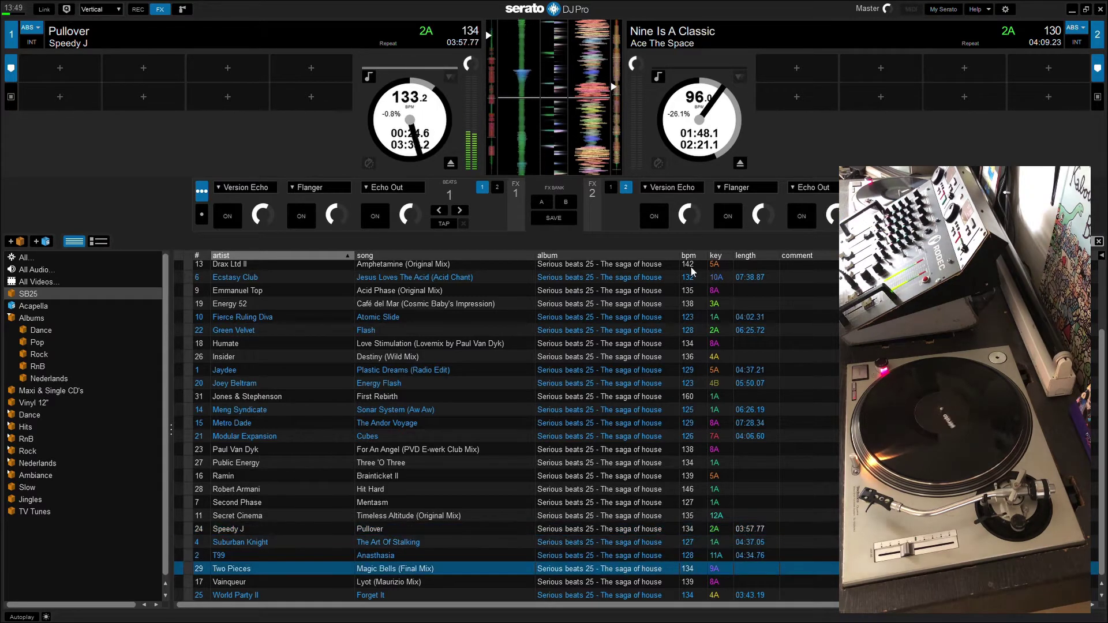
key("shift+Right")
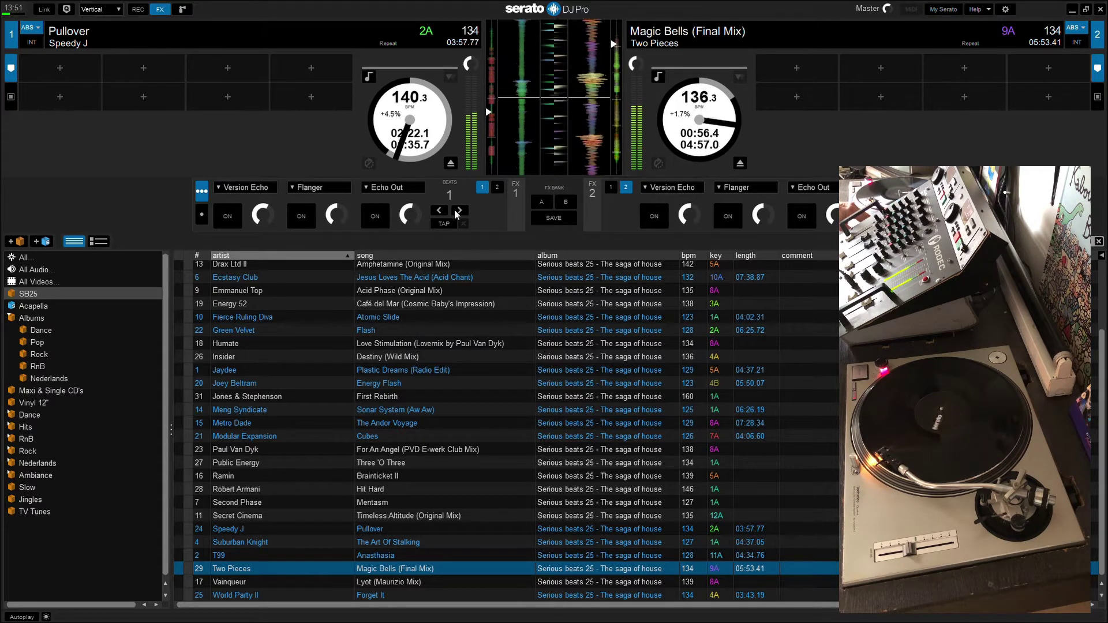
Apply Echo Out to deck 1 only while replacing its track with Timeless Altitude (Original Mix) by Secret Cinema
left_click(368, 220)
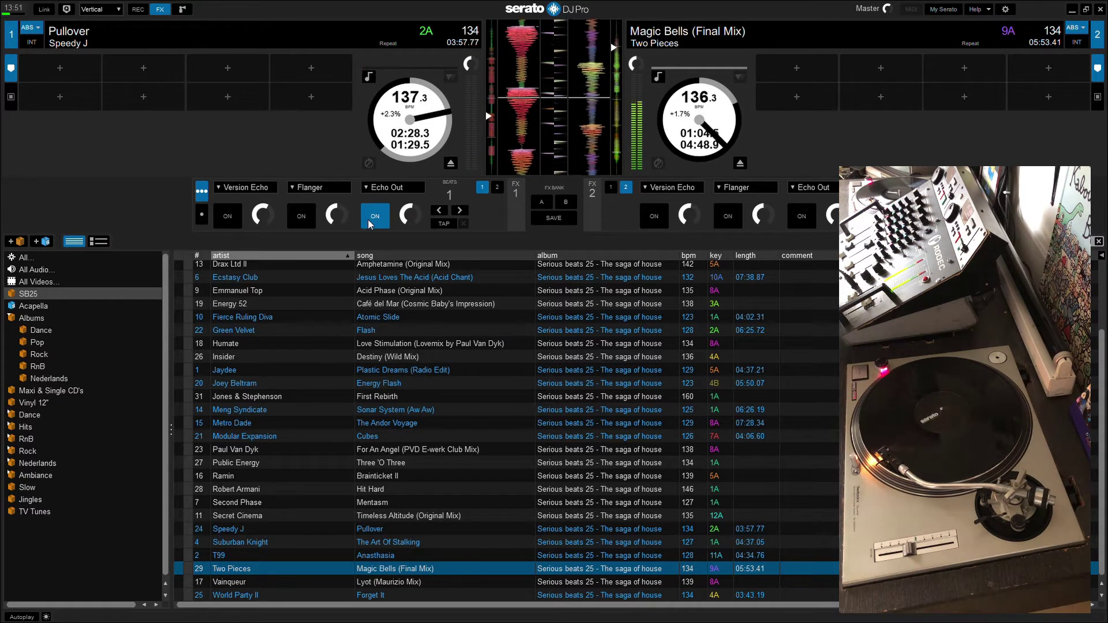
key("Up")
key("Up")
key("Up")
key("Up")
key("shift+Left")
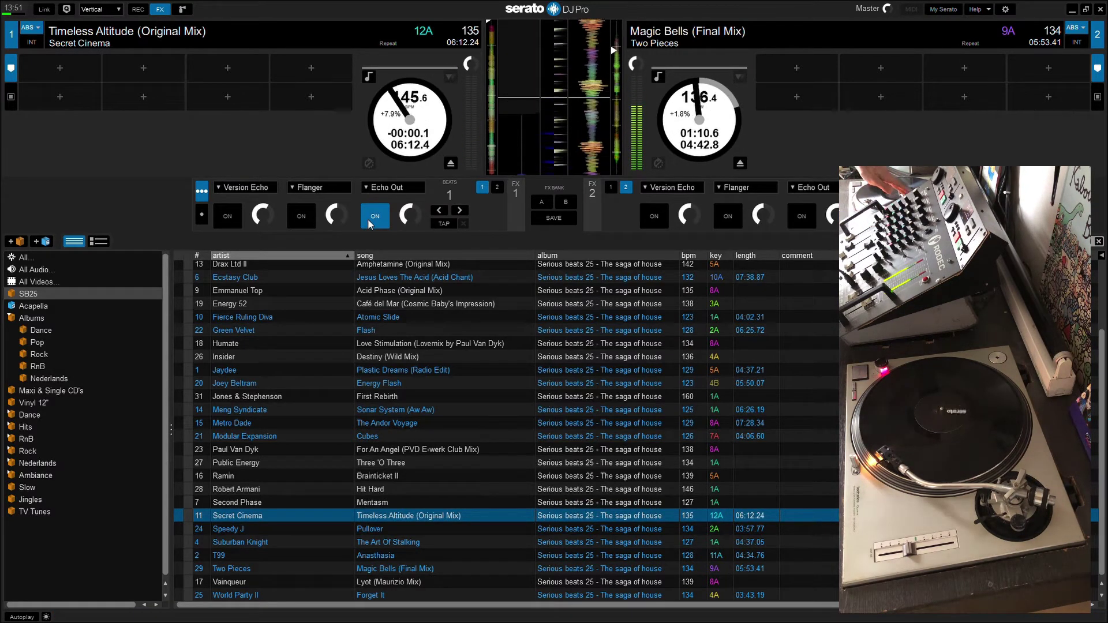
left_click(369, 220)
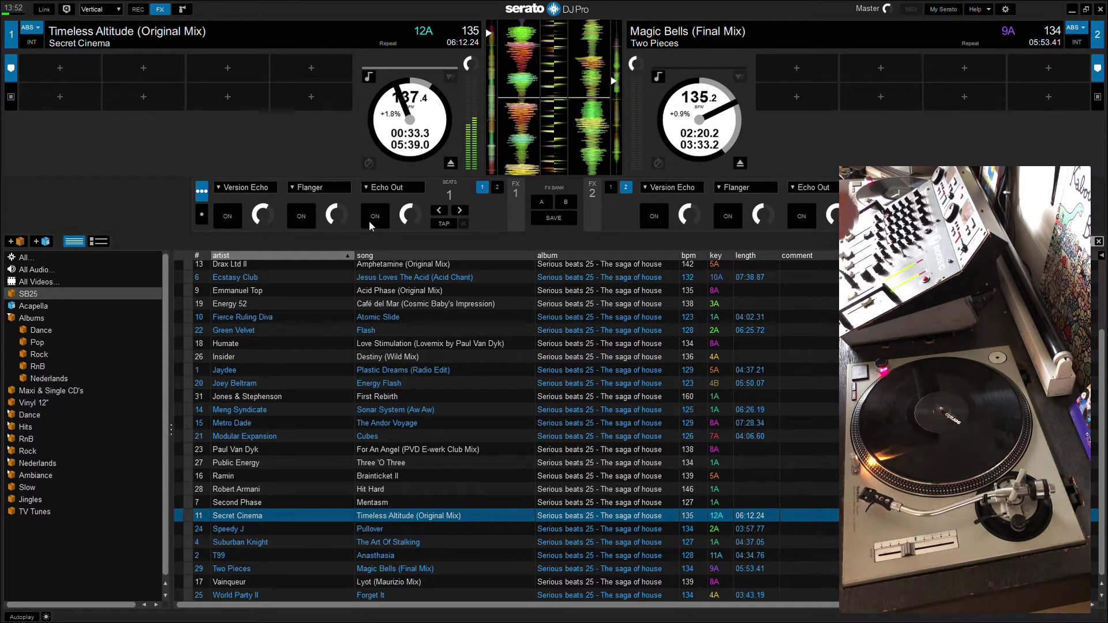
Find Love Stimulation (Lovemix by Paul Van Dyk) by Humate in the crate and load it onto deck 2
key("Up")
key("Up")
key("Up")
key("Up")
key("Up")
key("Up")
key("Up")
key("Up")
key("Up")
key("Up")
key("Up")
key("Up")
key("Up")
key("Up")
key("Up")
key("Up")
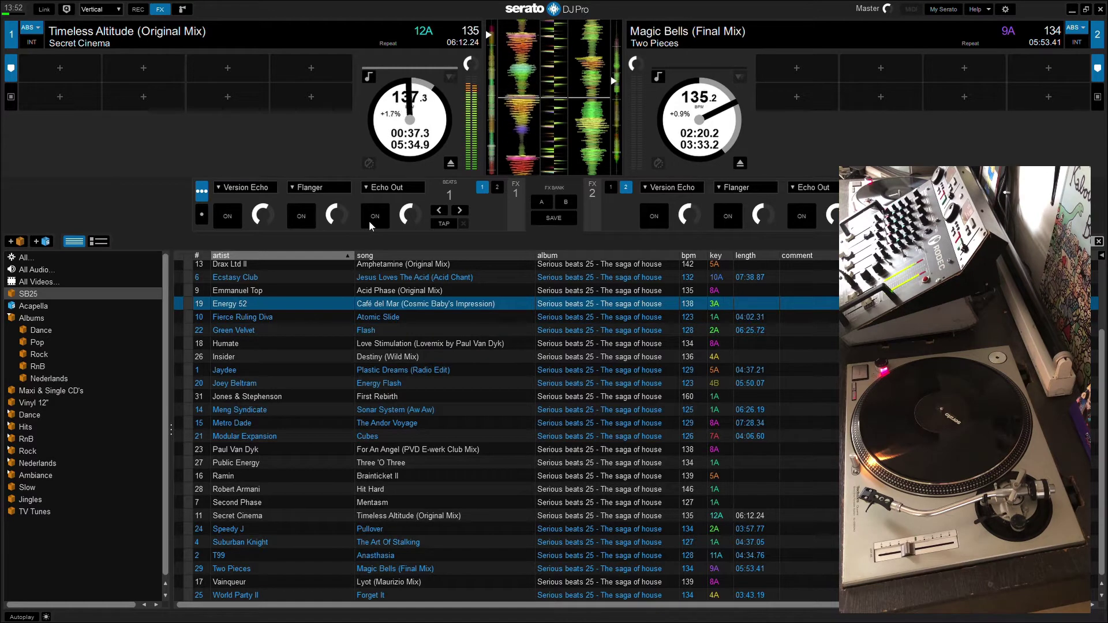
key("Down")
key("Down")
key("Down")
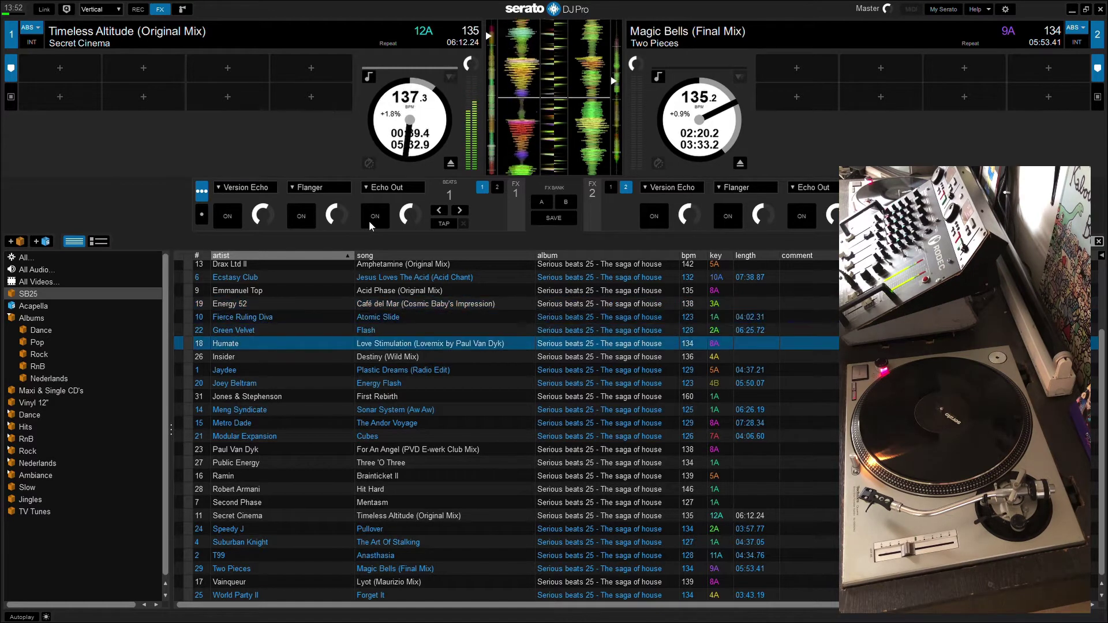
key("shift+Right")
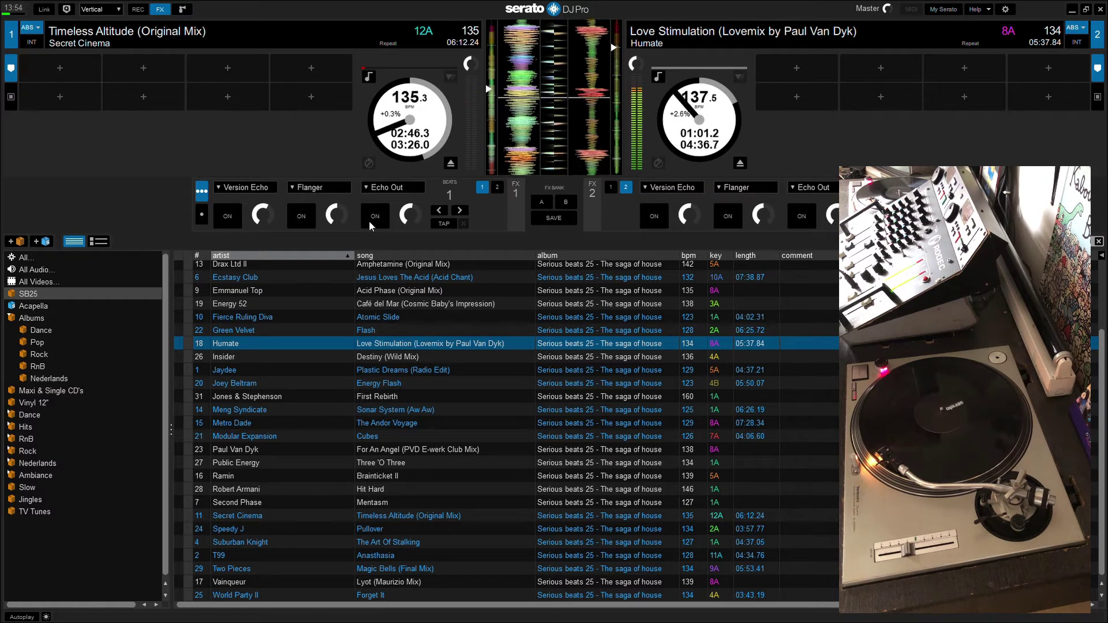
Load Three 'O Three by Public Energy onto deck 1
key("Down")
key("Down")
key("Down")
key("Down")
key("Down")
key("Down")
key("Down")
key("Down")
key("Down")
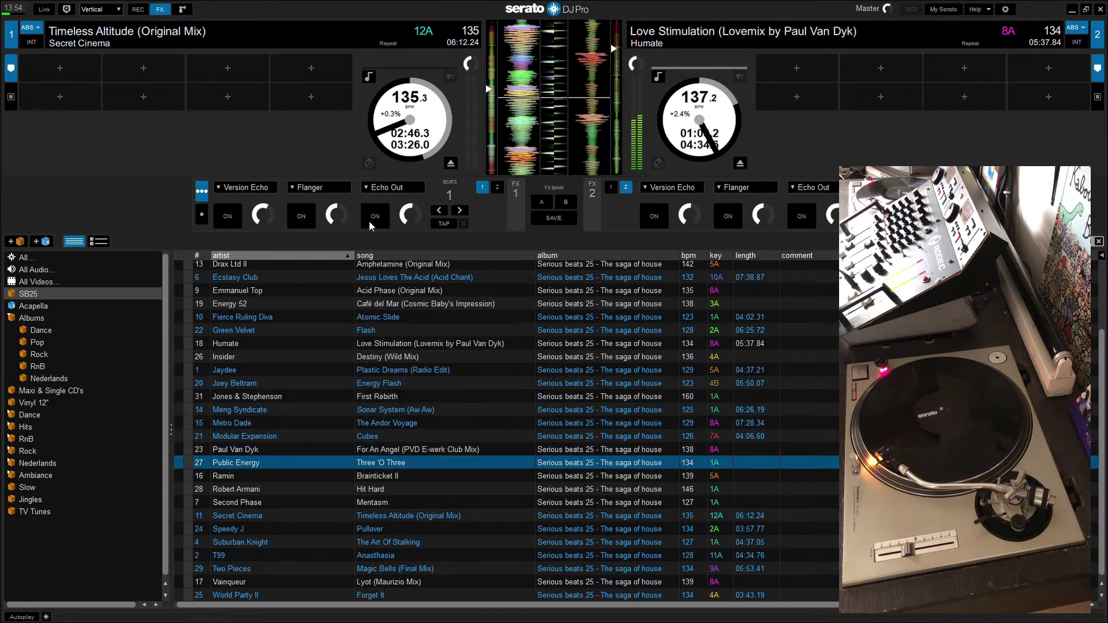
key("shift+Left")
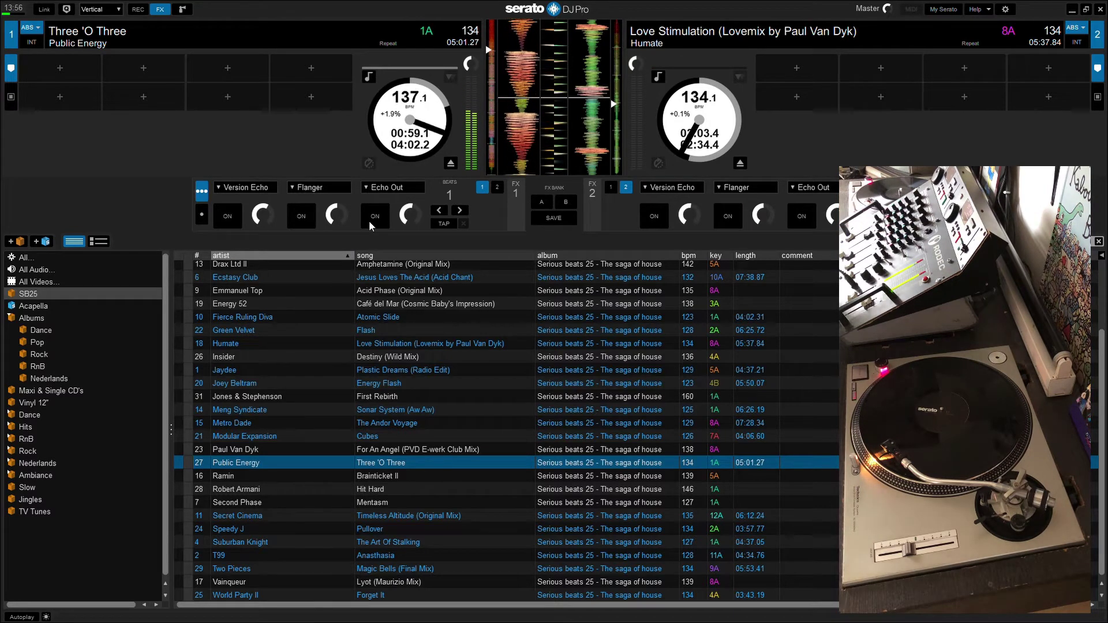
Find Café del Mar (Cosmic Baby's Impression) by Energy 52 in the SB25 crate and load it onto deck 2
key("Up")
key("Up")
key("Up")
key("Up")
key("Down")
key("Down")
key("Down")
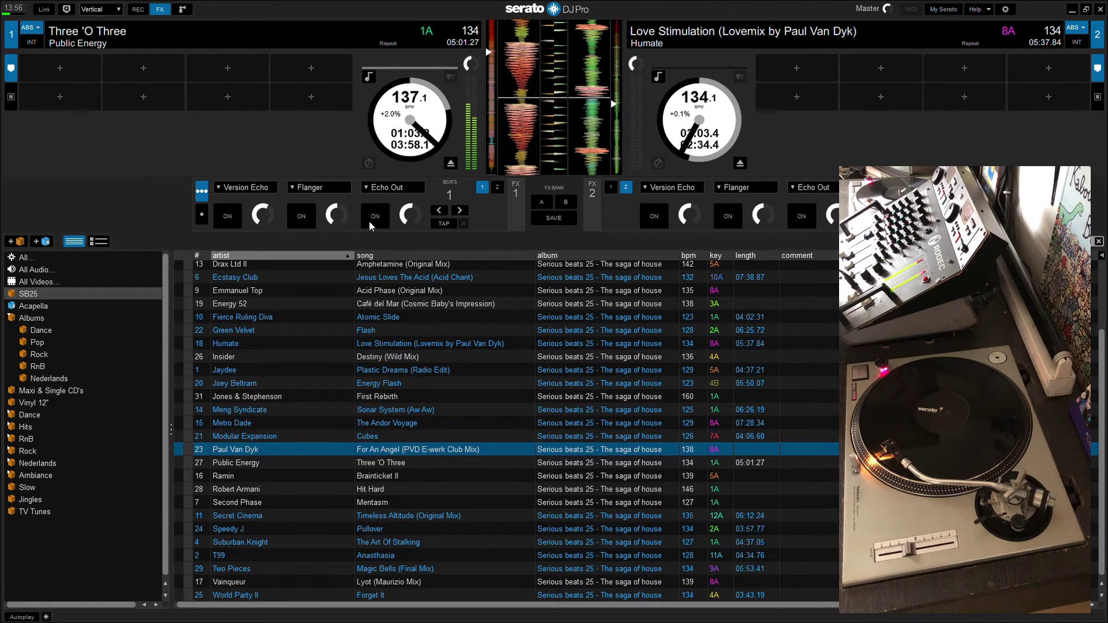
key("Down")
key("Down")
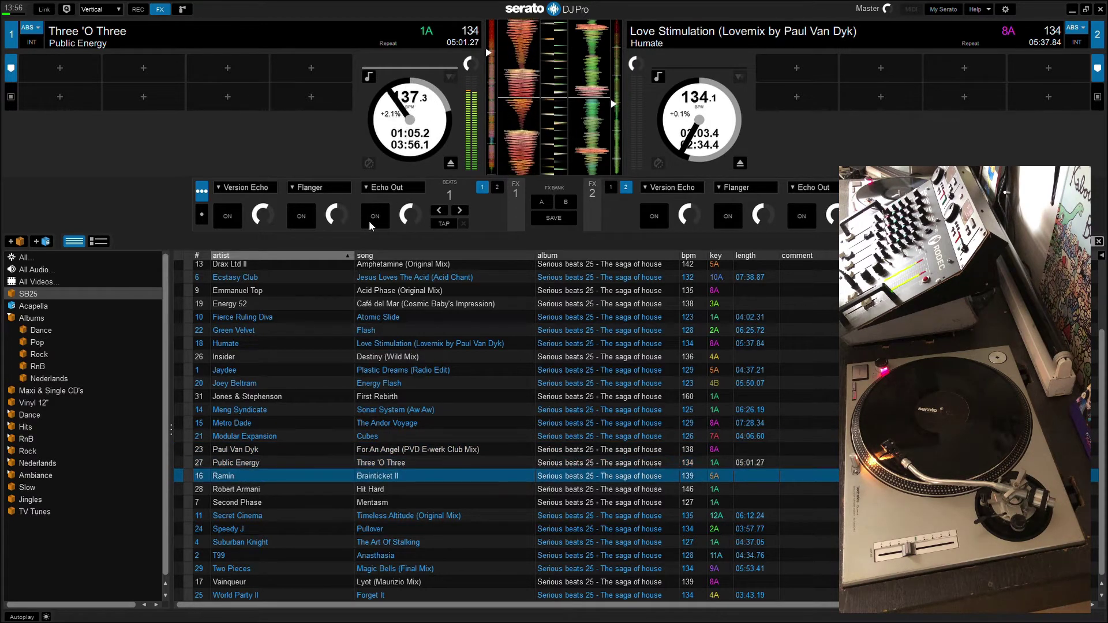
key("Up")
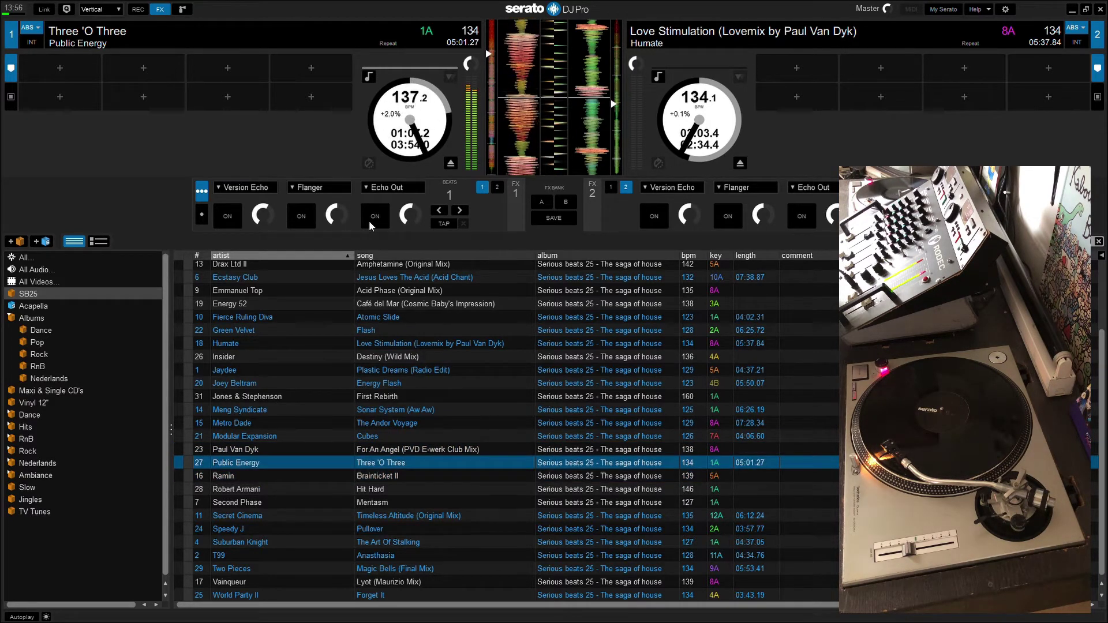
key("Up")
key("Down")
key("Down")
key("Down")
key("Down")
key("Down")
key("Down")
key("Down")
key("Down")
key("Down")
key("Down")
key("Down")
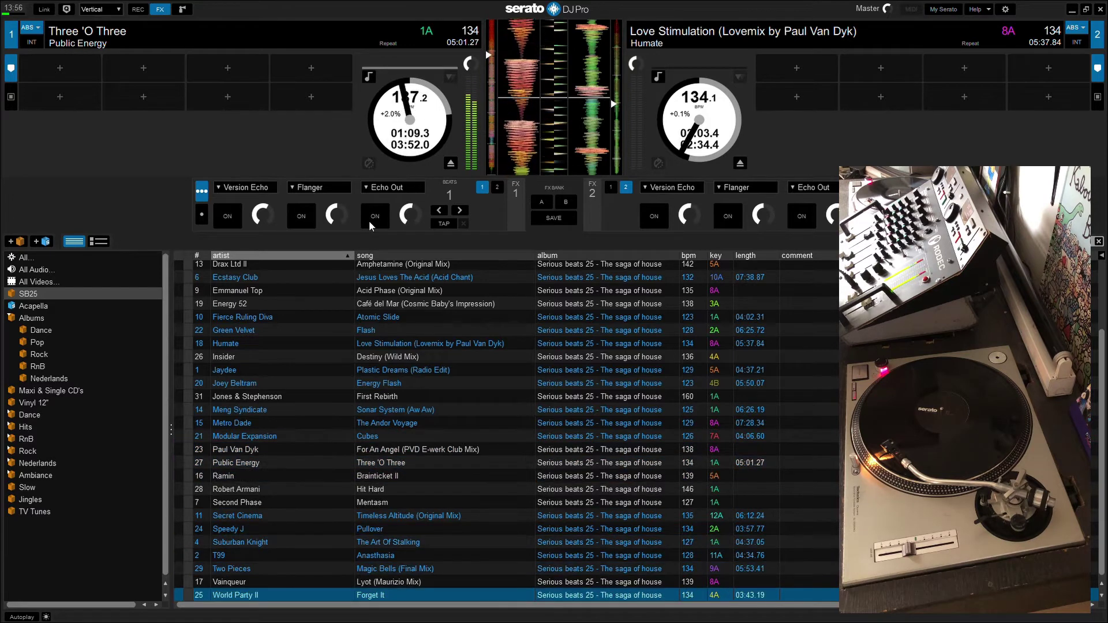
key("Up")
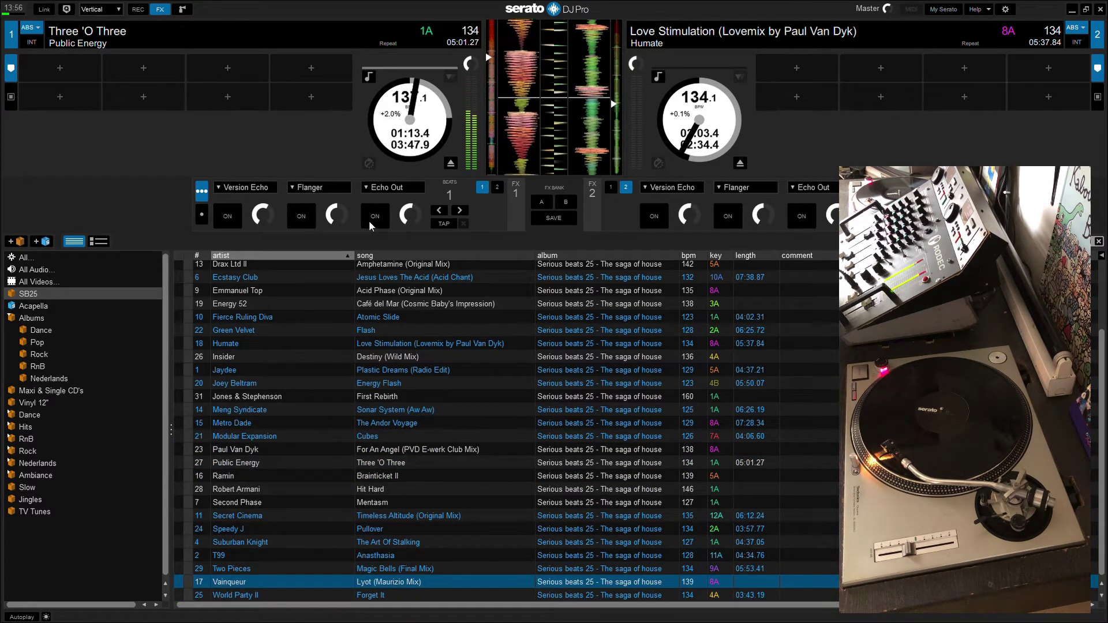
key("Up")
key("Up")
key("Up")
key("Up")
key("Up")
key("Up")
key("Up")
key("Up")
key("Up")
key("Up")
key("Up")
key("Up")
key("Up")
key("Up")
key("Up")
key("Up")
key("Up")
key("Up")
key("Up")
key("Up")
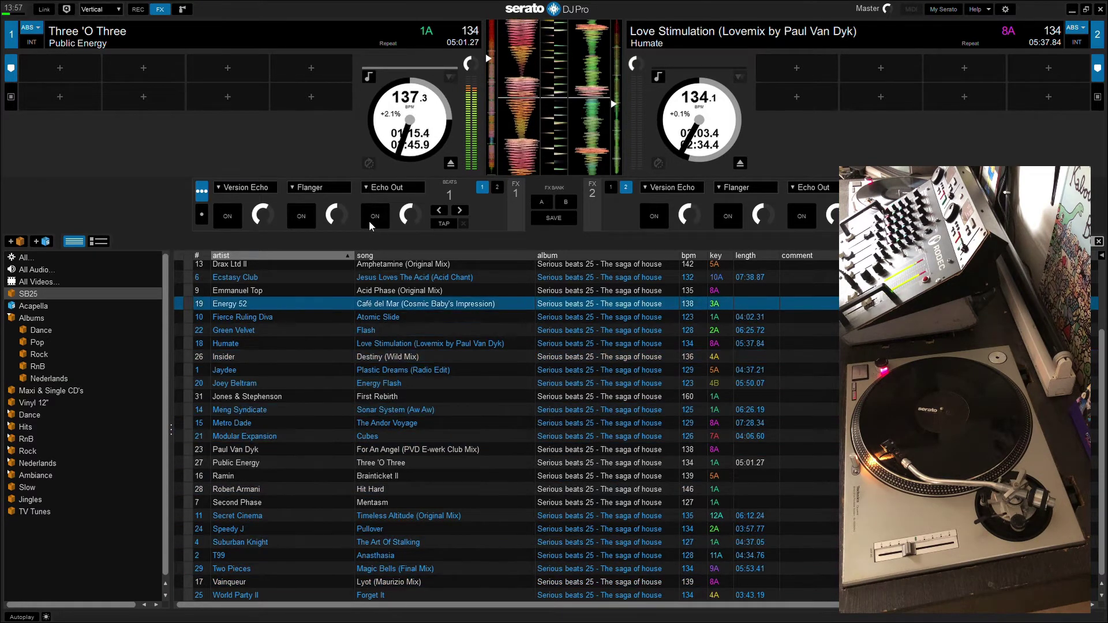
key("Down")
key("Down")
key("Down")
key("Down")
key("Down")
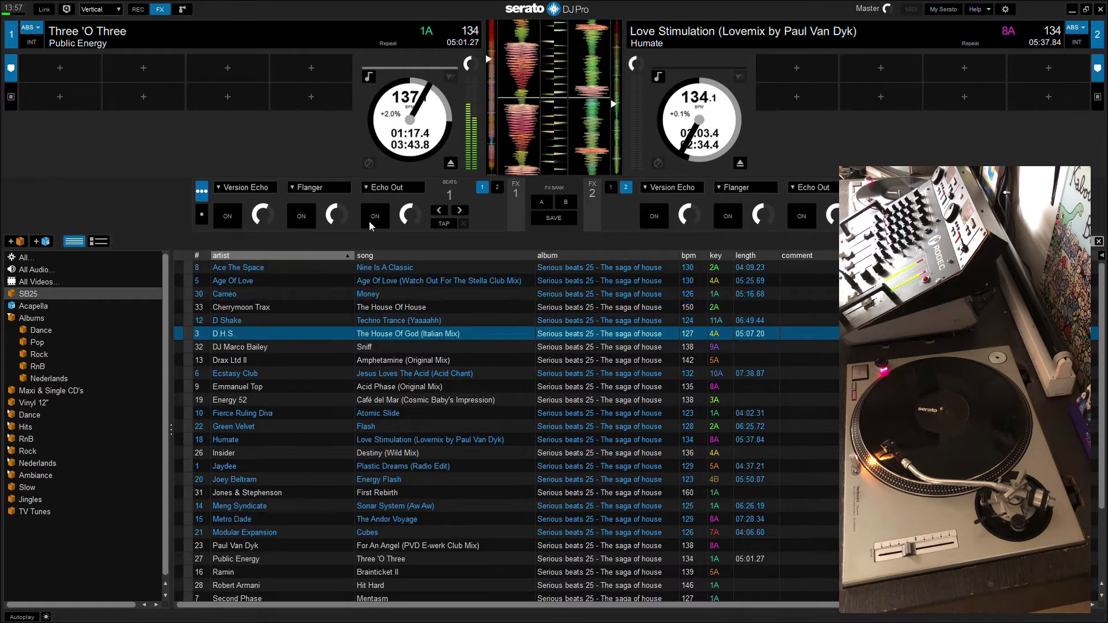
key("Down")
key("Down")
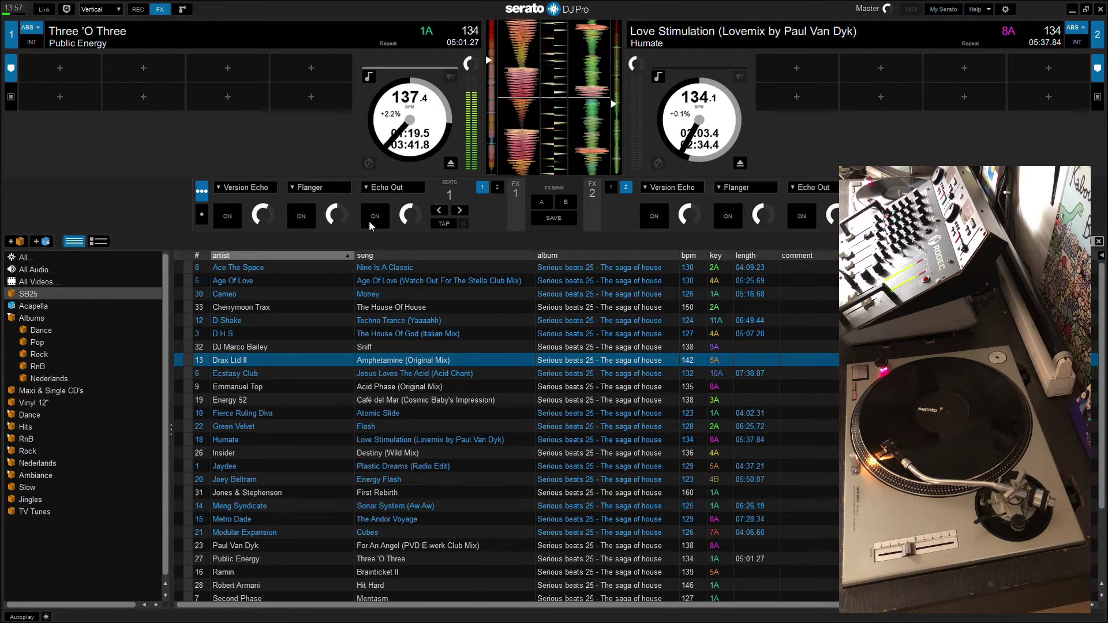
key("Down")
key("Down")
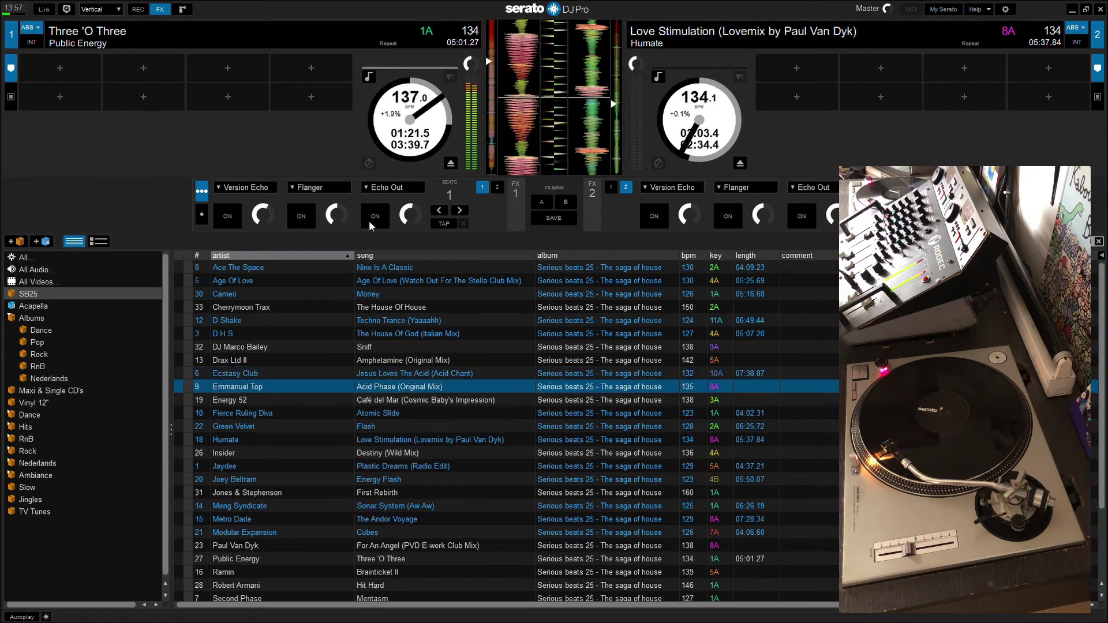
key("Down")
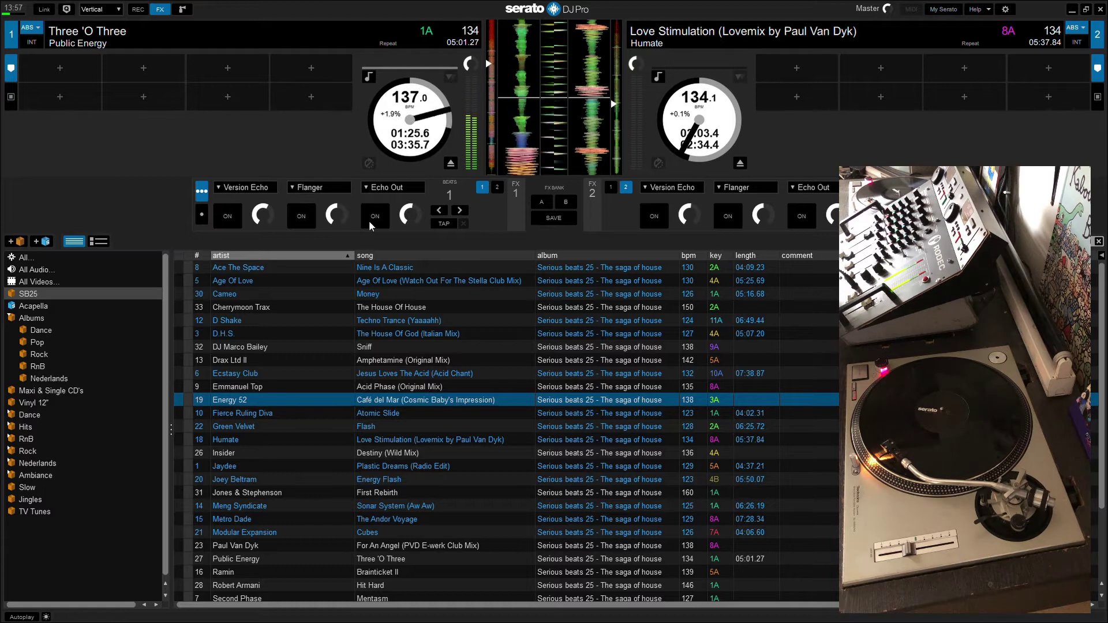
key("shift+Right")
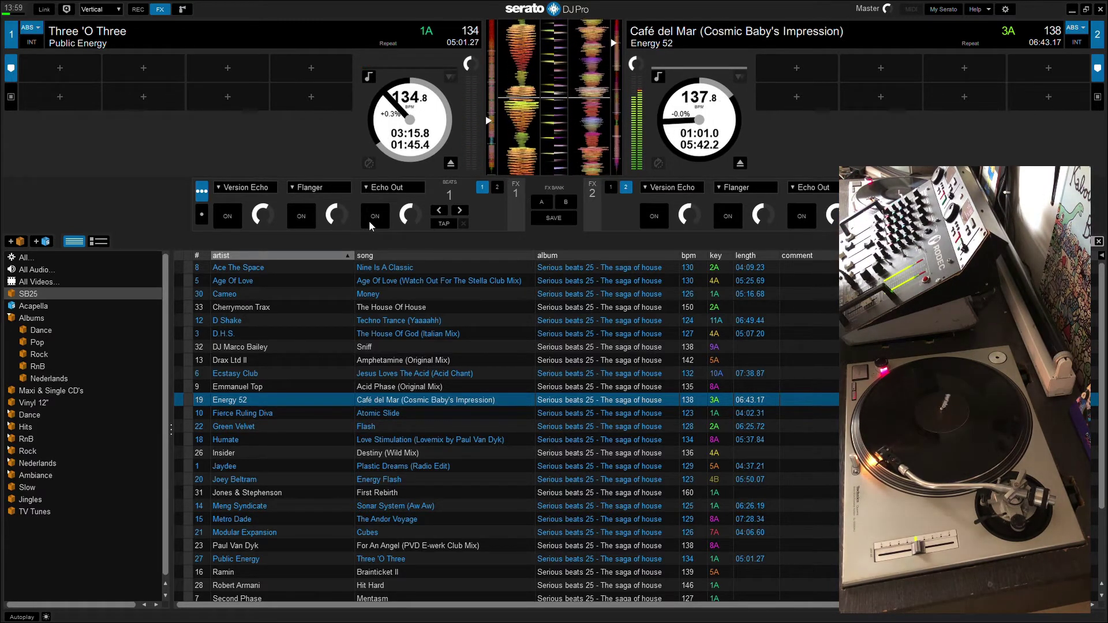
Find Acid Phase (Original Mix) by Emmanuel Top in the crate and load it onto deck 1
key("Down")
key("Down")
key("Down")
key("Down")
key("Down")
key("Down")
key("Down")
key("Down")
key("Down")
key("Down")
key("Down")
key("Down")
key("Down")
key("Down")
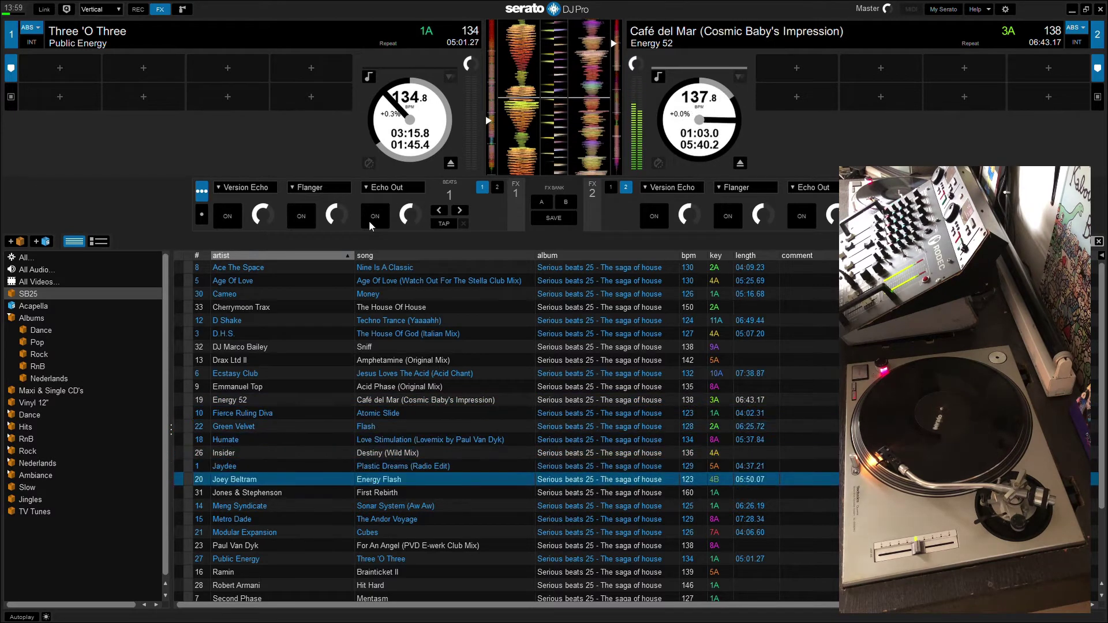
key("Up")
key("Up")
key("Up")
key("Up")
key("Up")
key("Up")
key("Up")
key("Up")
key("Up")
key("Up")
key("Up")
key("Up")
key("Up")
key("Up")
key("Up")
key("Up")
key("Up")
key("Up")
key("Up")
key("Up")
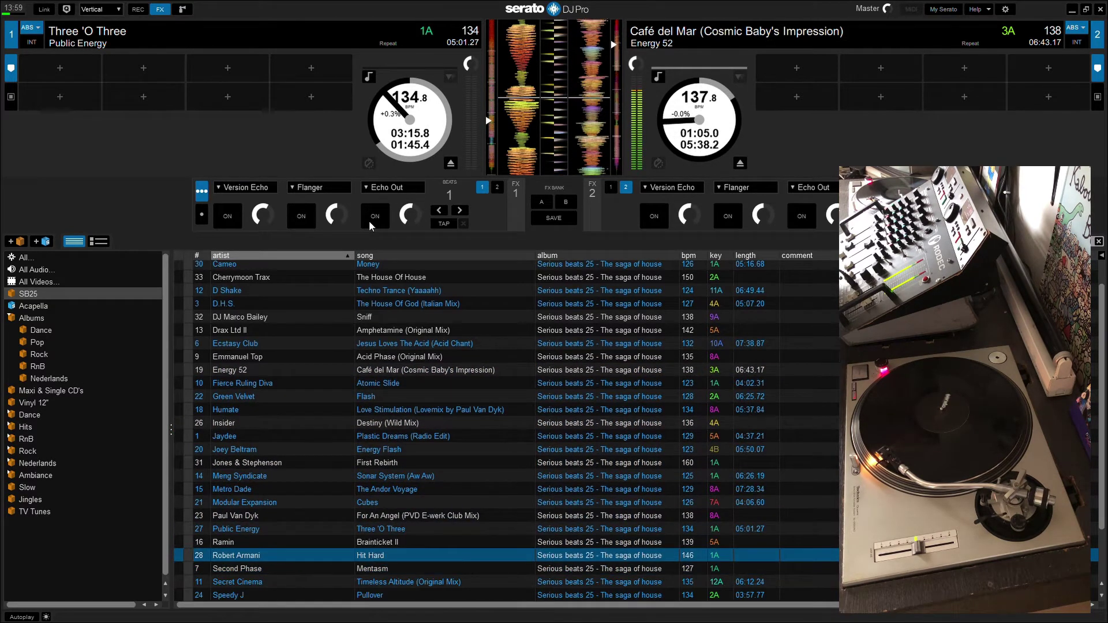
key("Down")
key("Down")
key("Down")
key("Down")
key("Down")
key("Down")
key("Down")
key("Down")
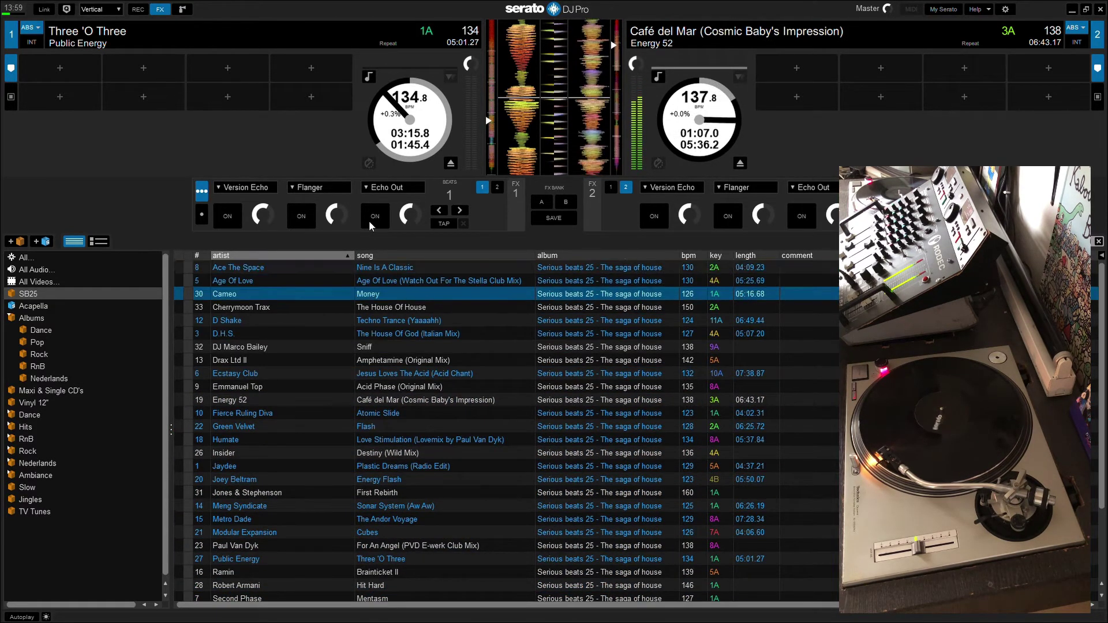
key("Down")
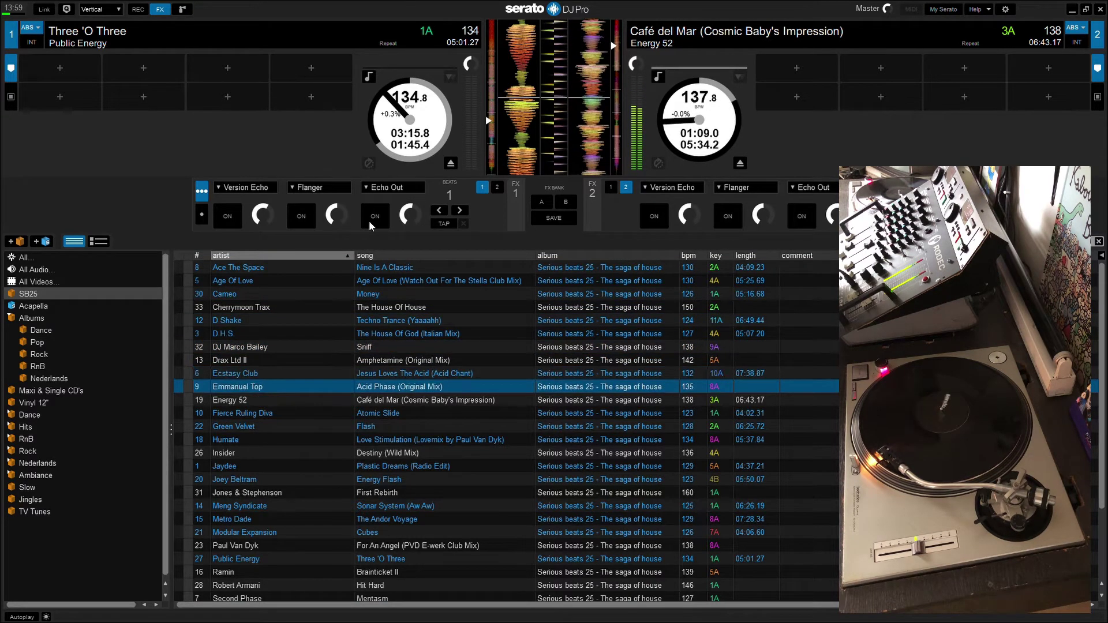
key("shift+Left")
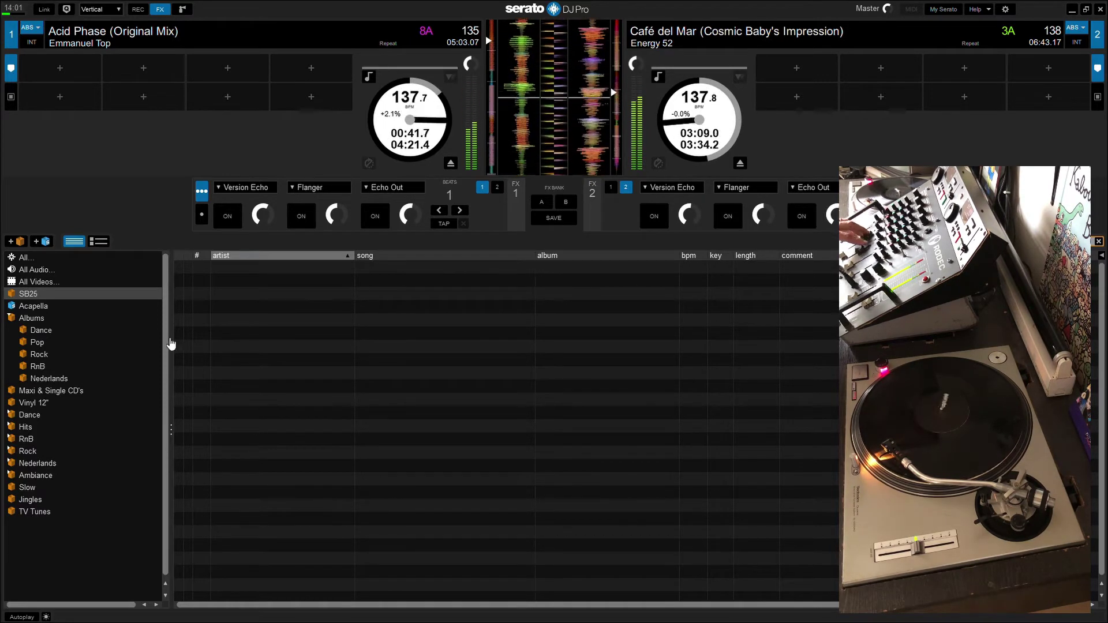
Search the Dance albums crate for "the realm" and load The Realm (Acapella) by C'hantal onto deck 2
left_click(41, 330)
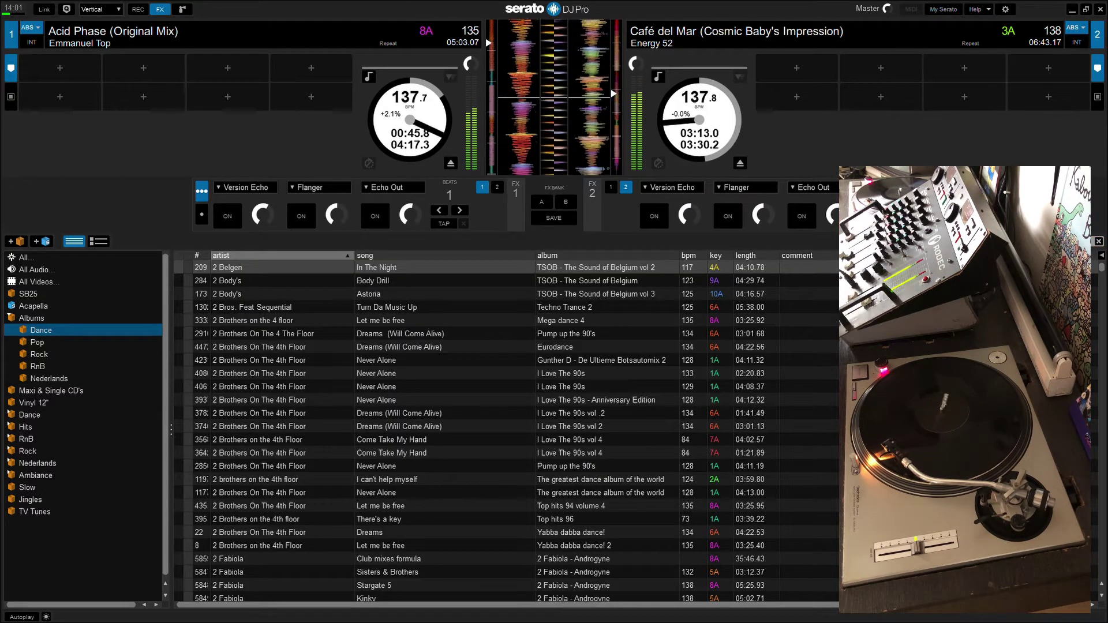
type("the realm")
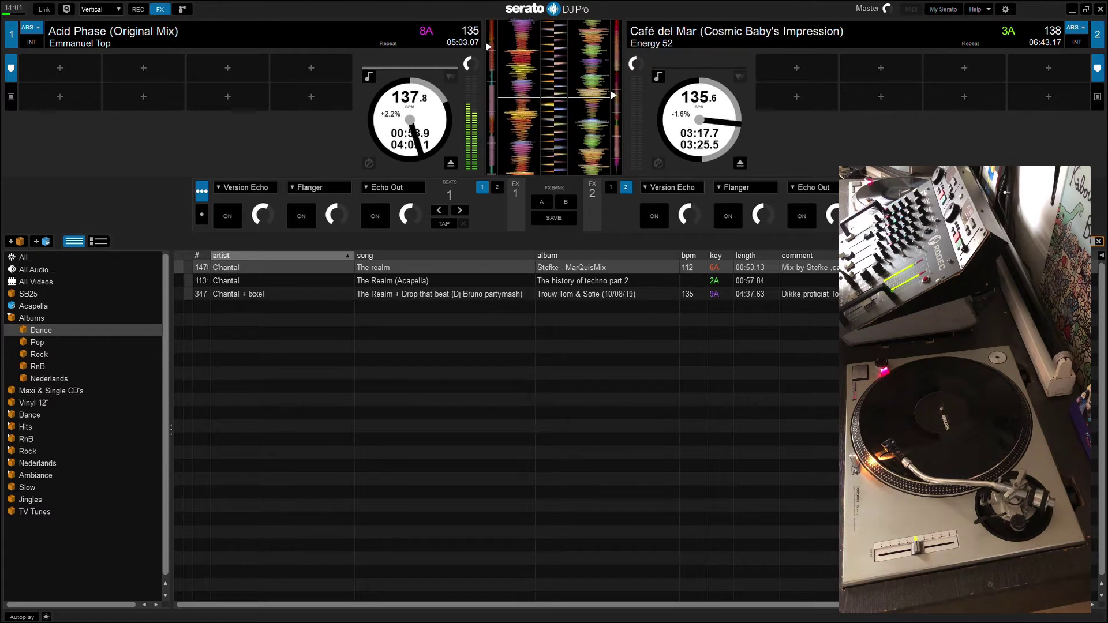
left_click(410, 283)
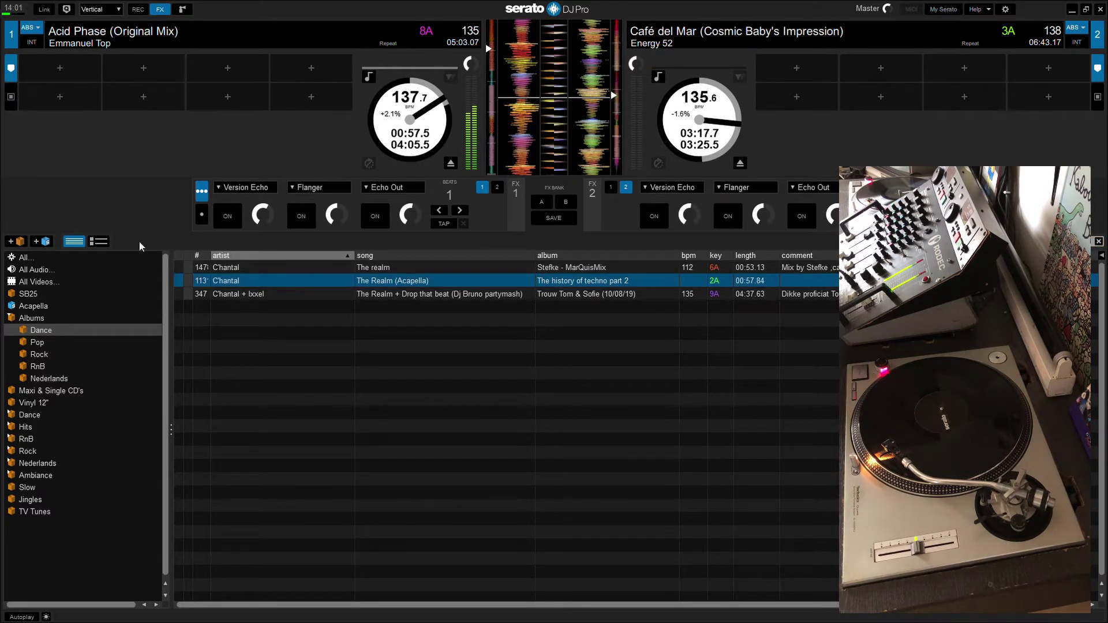
key("shift+Right")
Switch the library back to the SB25 crate
left_click(30, 295)
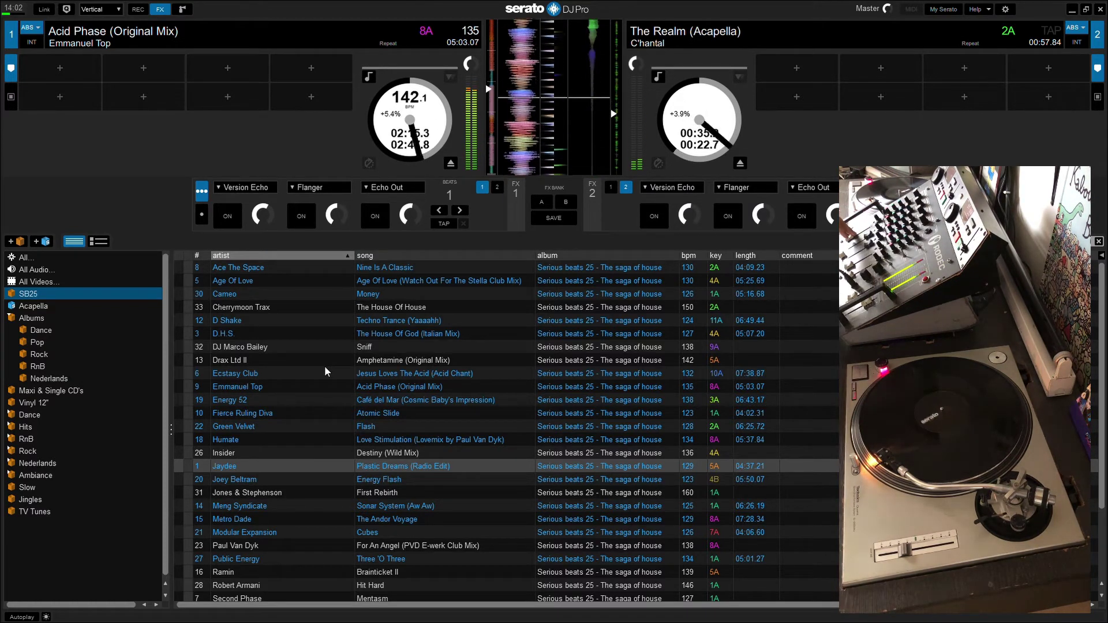
key("ctrl+Down")
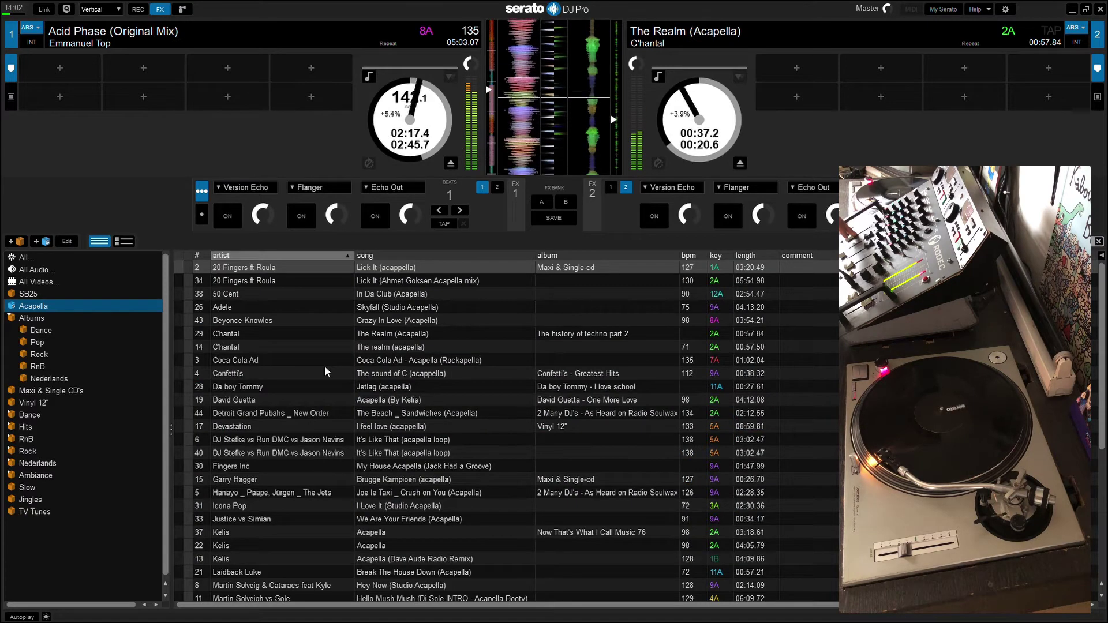
left_click(29, 294)
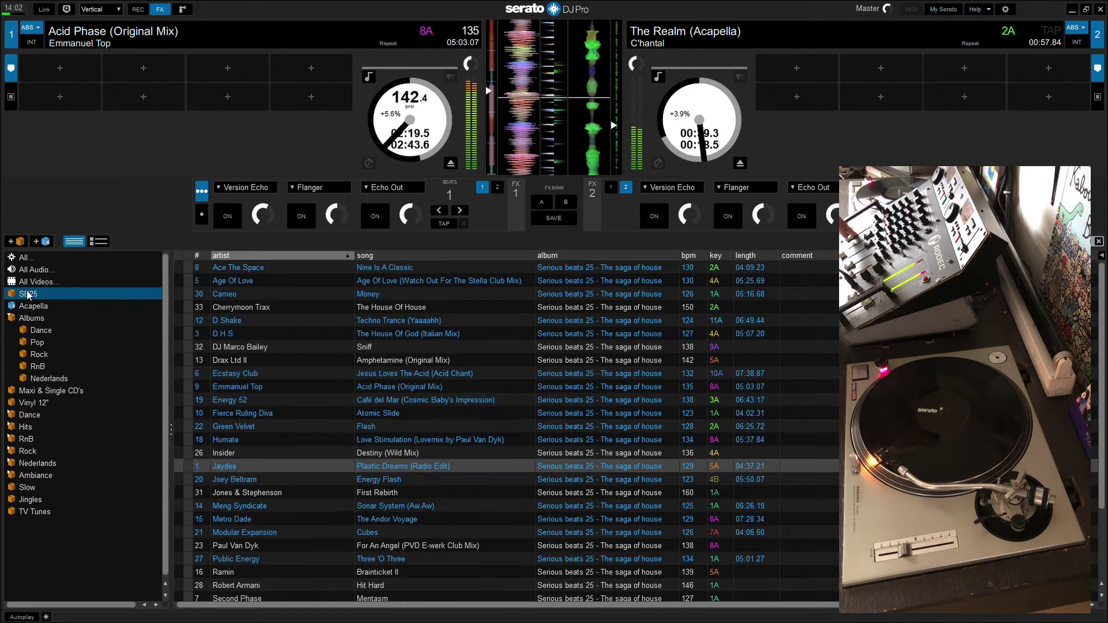
Find For An Angel (PVD E-werk Club Mix) by Paul Van Dyk in the crate and load it onto deck 2
left_click(673, 399)
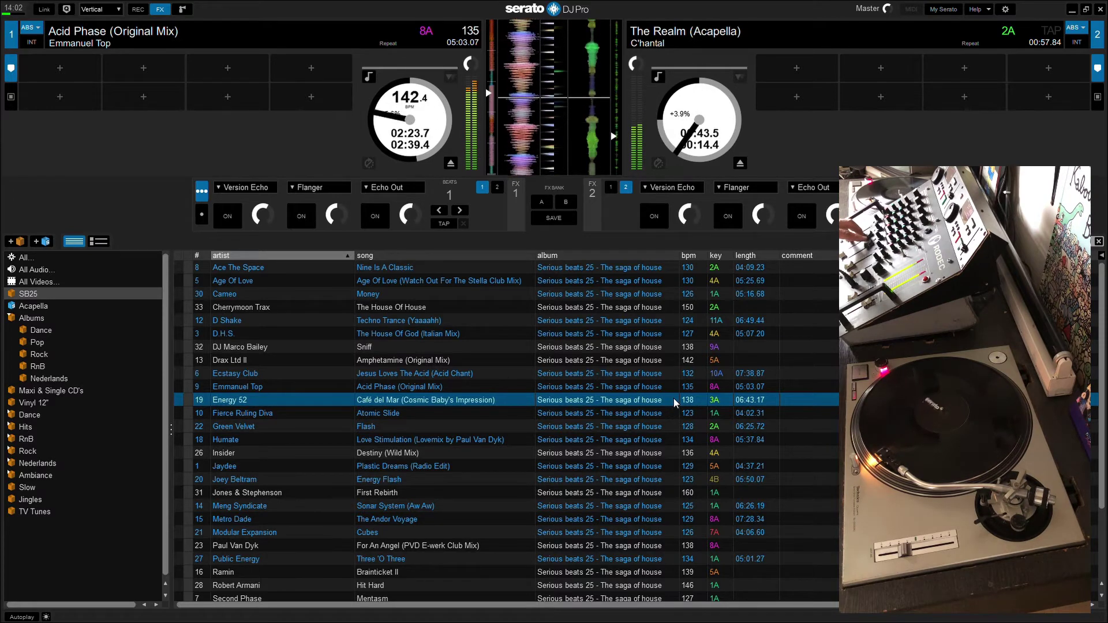
key("Down")
key("Down")
key("Down")
key("Down")
key("Down")
key("Down")
key("Down")
key("Down")
key("Down")
key("Down")
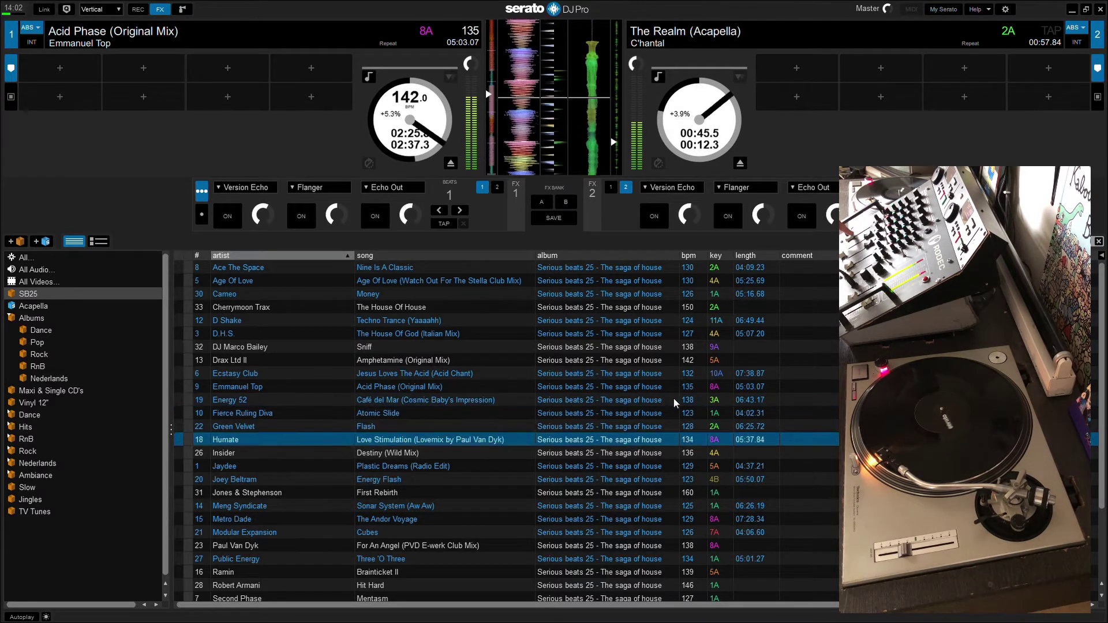
key("Down")
key("Down")
key("Down")
key("Down")
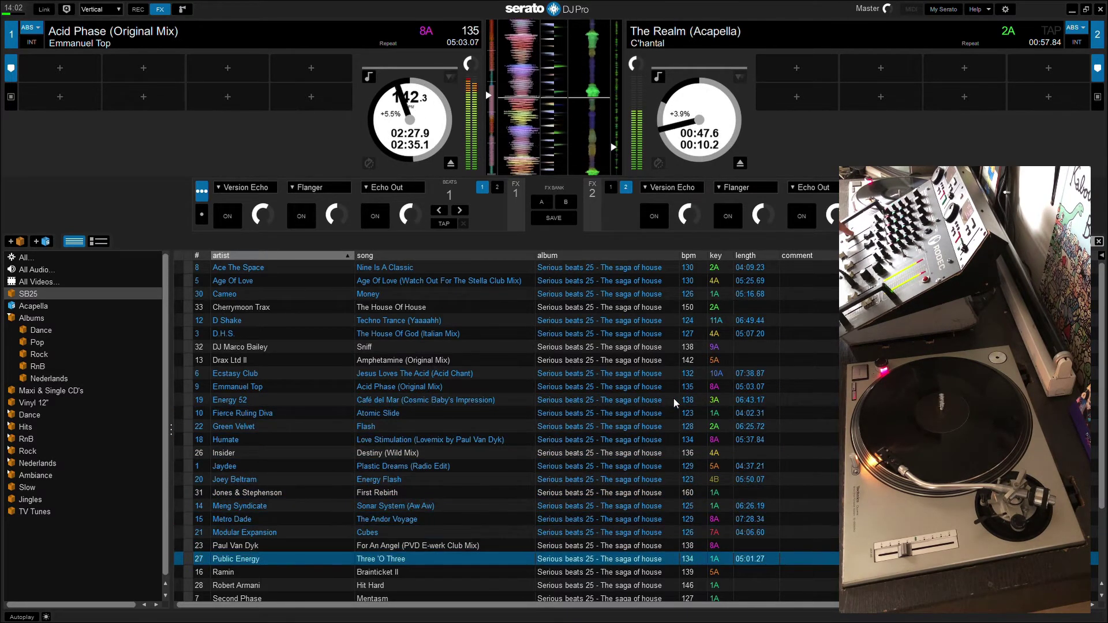
key("Down")
key("Down")
key("Down")
key("Down")
key("Down")
key("Down")
key("Down")
key("Down")
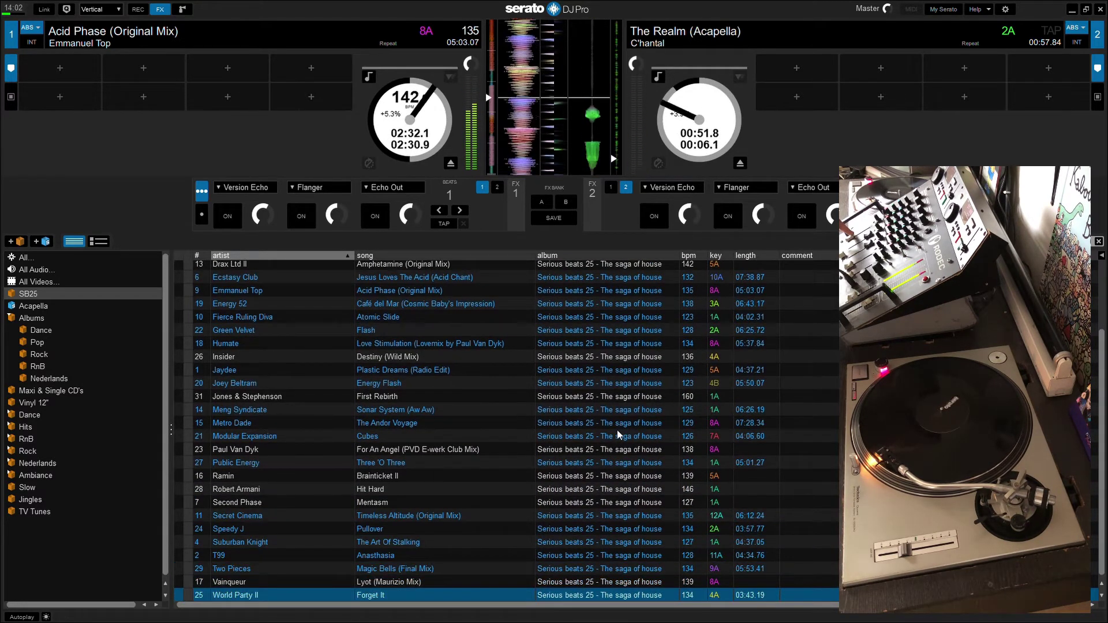
left_click(645, 453)
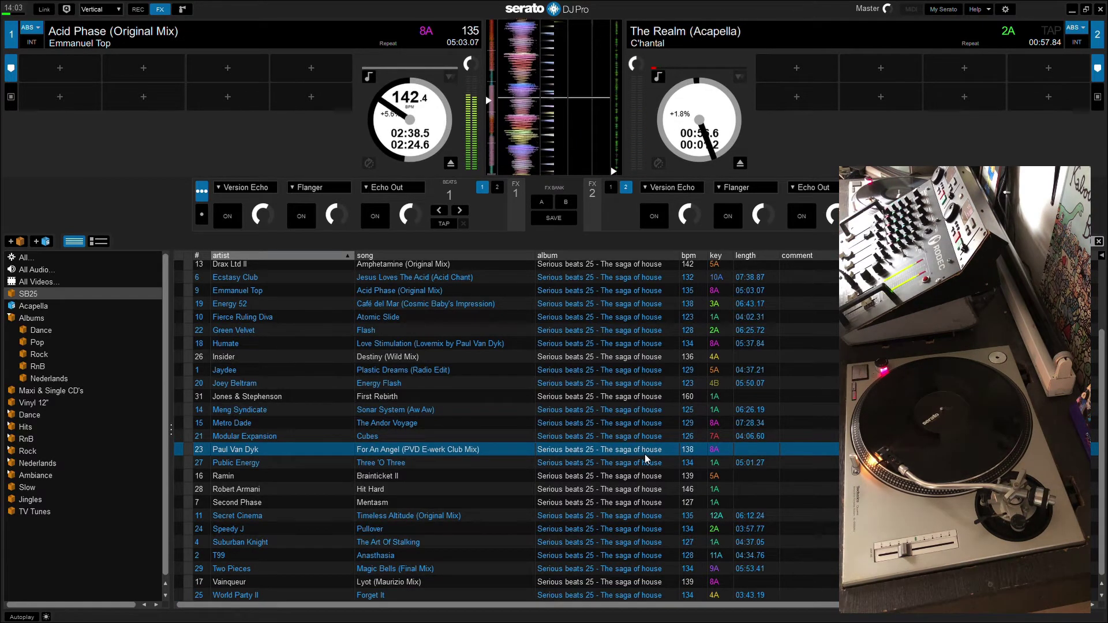
key("shift+Right")
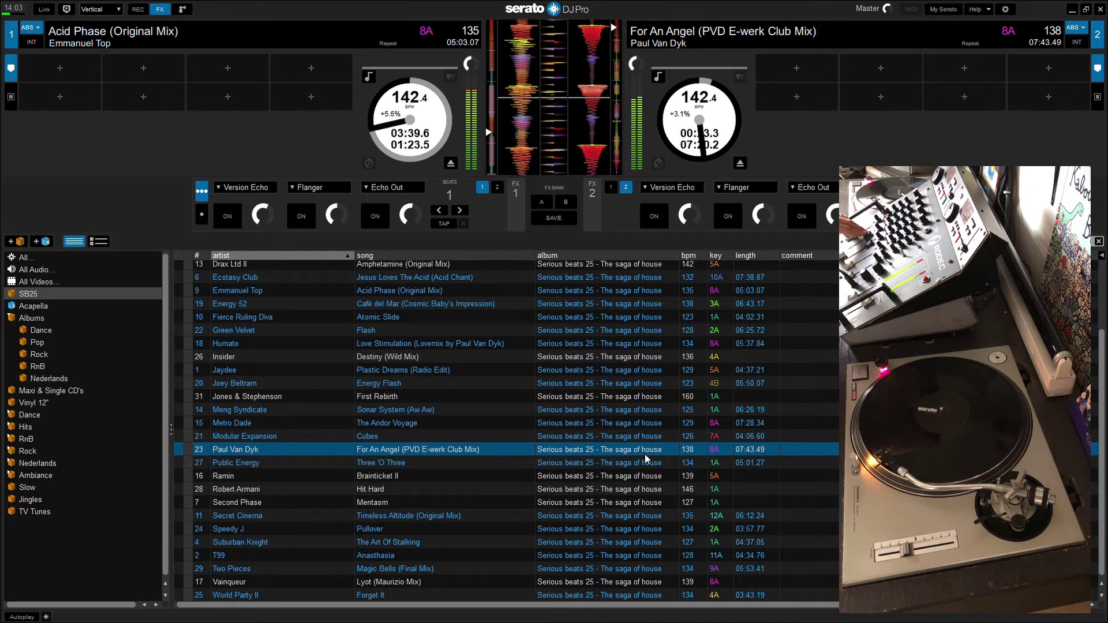
Apply Echo Out to deck 1 only while replacing its track with Lyot (Maurizio Mix) by Vainqueur
left_click(375, 217)
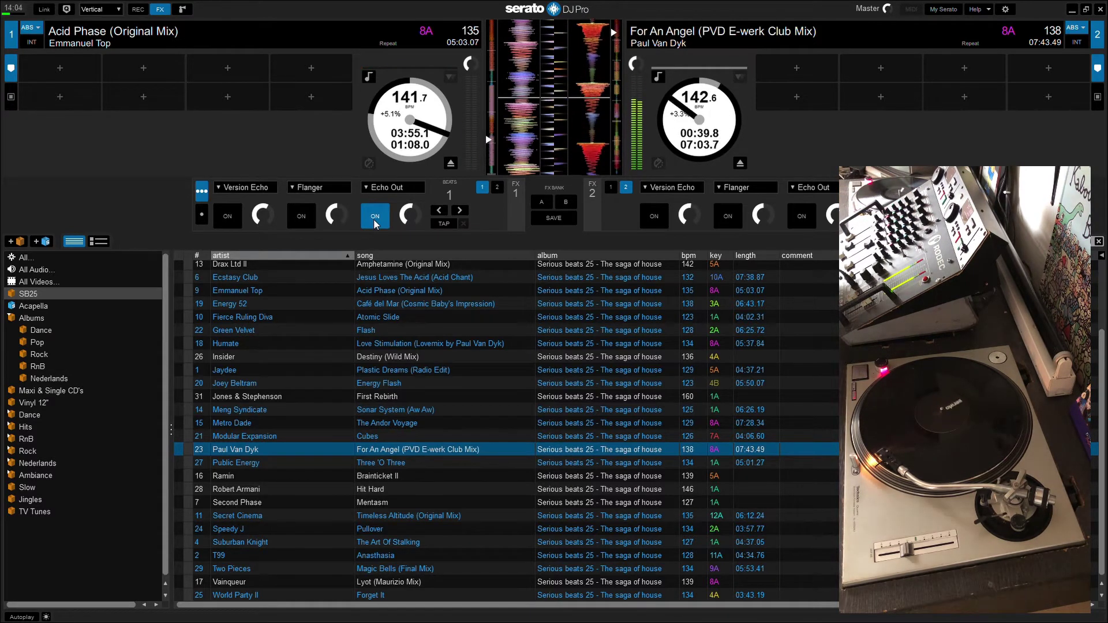
key("Down")
key("Down")
key("Down")
key("Down")
key("Down")
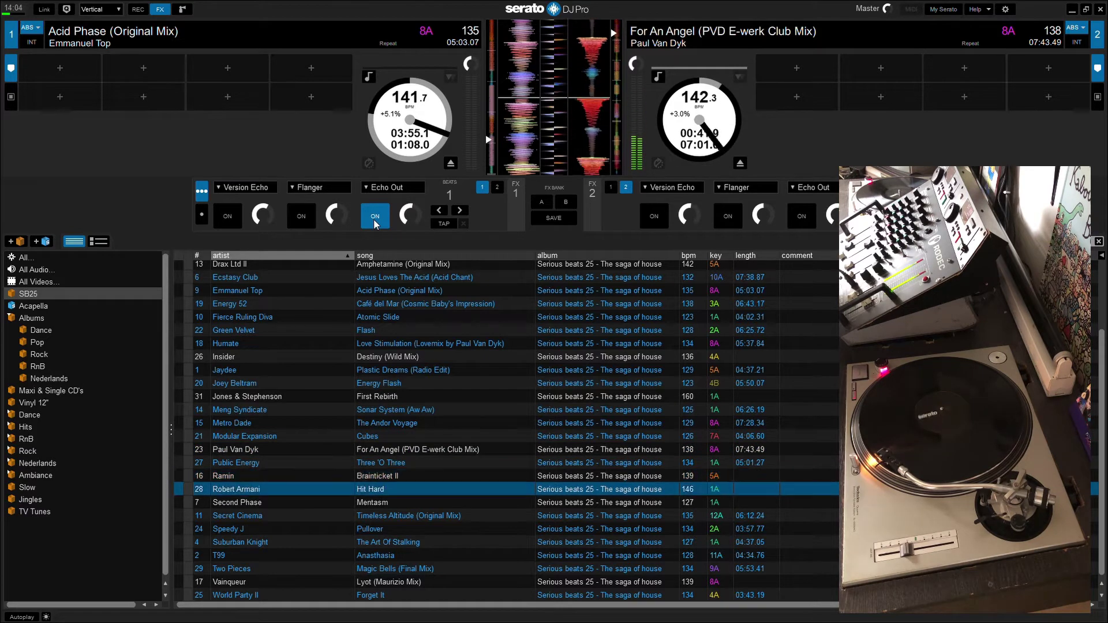
key("Down")
key("Down")
key("Down")
key("Down")
key("Down")
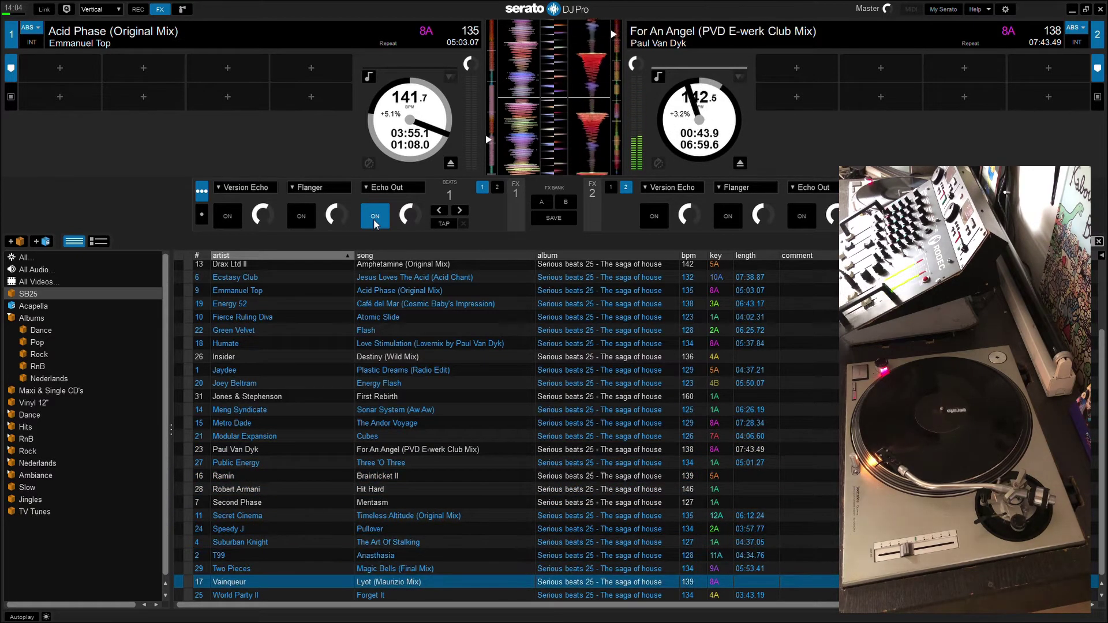
key("shift+Left")
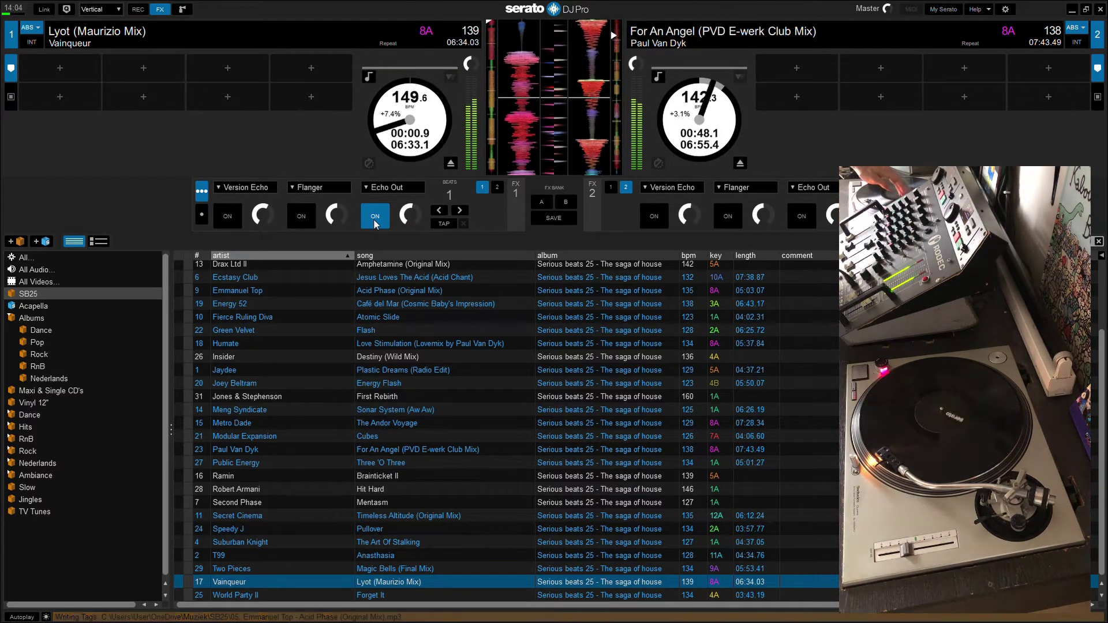
left_click(375, 217)
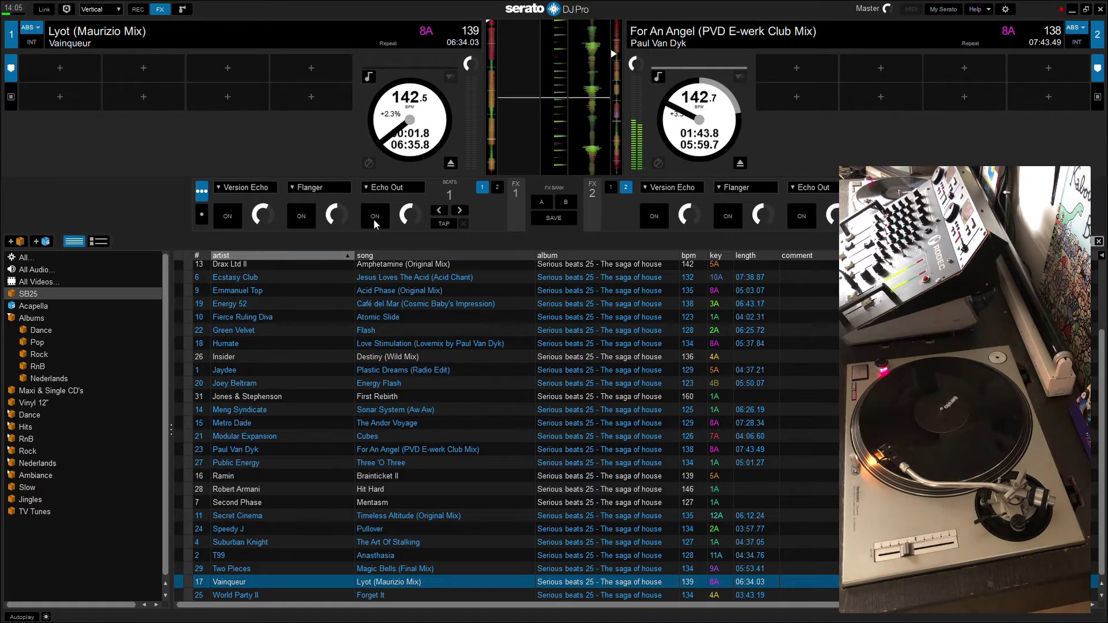
Look through the whole SB25 crate for a track to play after Lyot (Maurizio Mix)
key("Up")
key("Up")
key("Up")
key("Up")
key("Up")
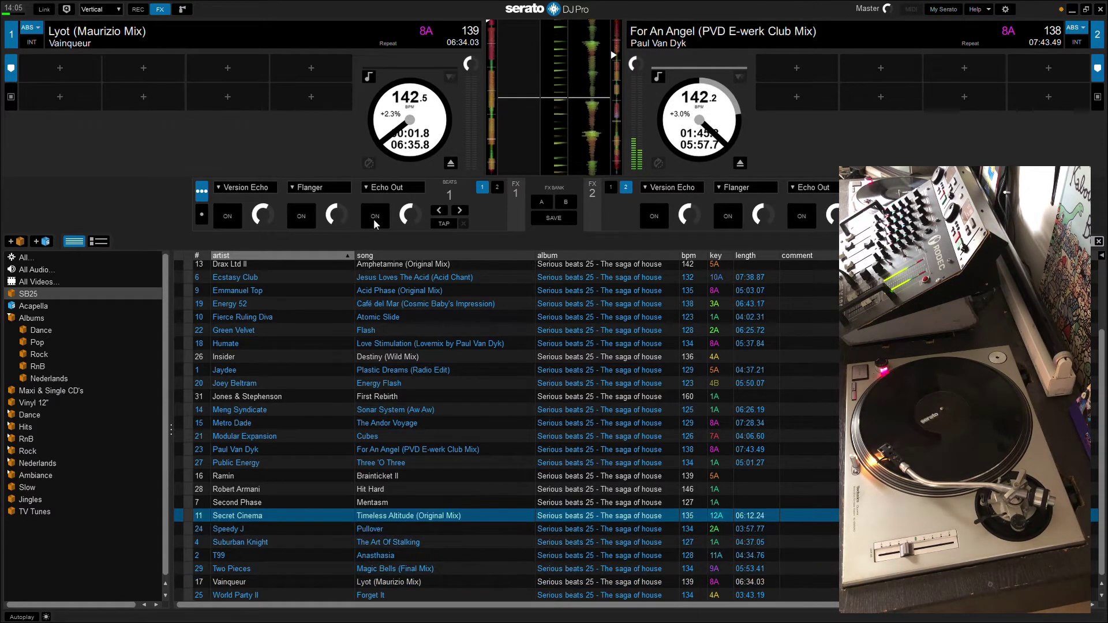
key("Down")
key("Down")
key("Down")
key("Down")
key("Down")
key("Down")
key("Up")
key("Up")
key("Up")
key("Up")
key("Up")
key("Up")
key("Up")
key("Up")
key("Up")
key("Up")
key("Up")
key("Up")
key("Up")
key("Up")
key("Up")
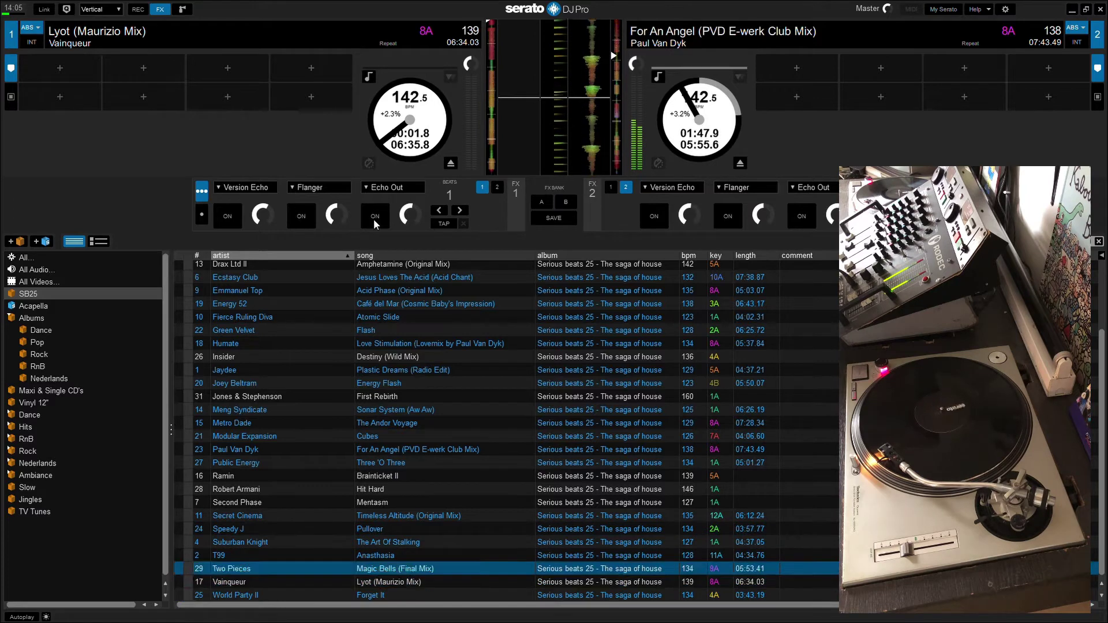
key("Up")
key("Up")
key("Up")
key("Up")
key("Up")
key("Up")
key("Up")
key("Up")
key("Up")
key("Up")
key("Up")
key("Up")
key("Up")
key("Up")
key("Up")
key("Up")
key("Up")
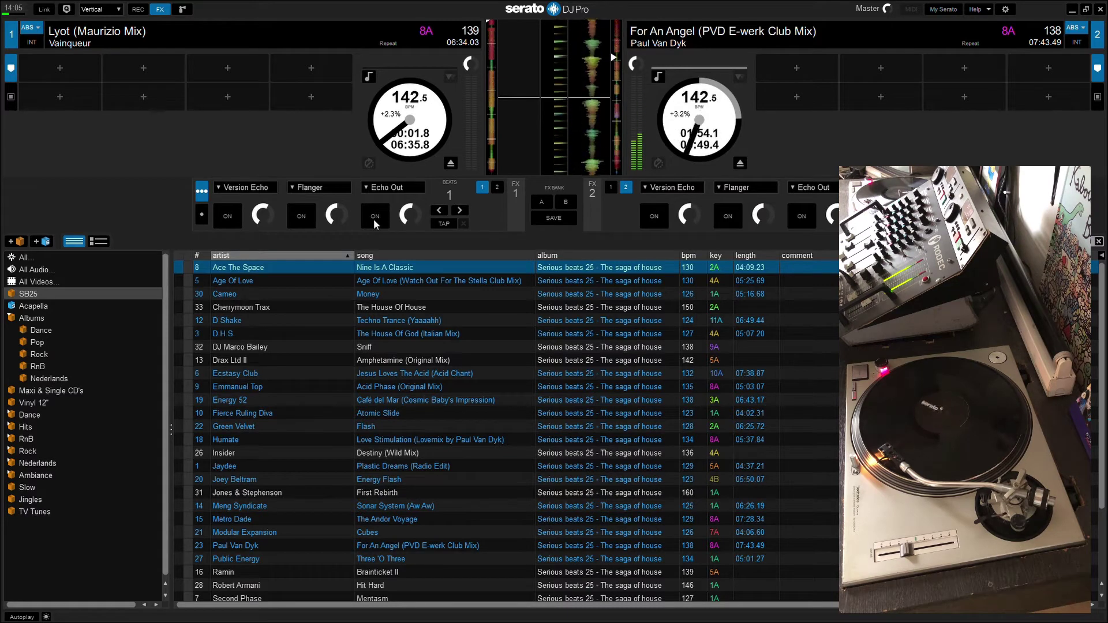
key("Down")
key("Down")
key("Down")
key("Down")
key("Down")
key("Down")
key("Down")
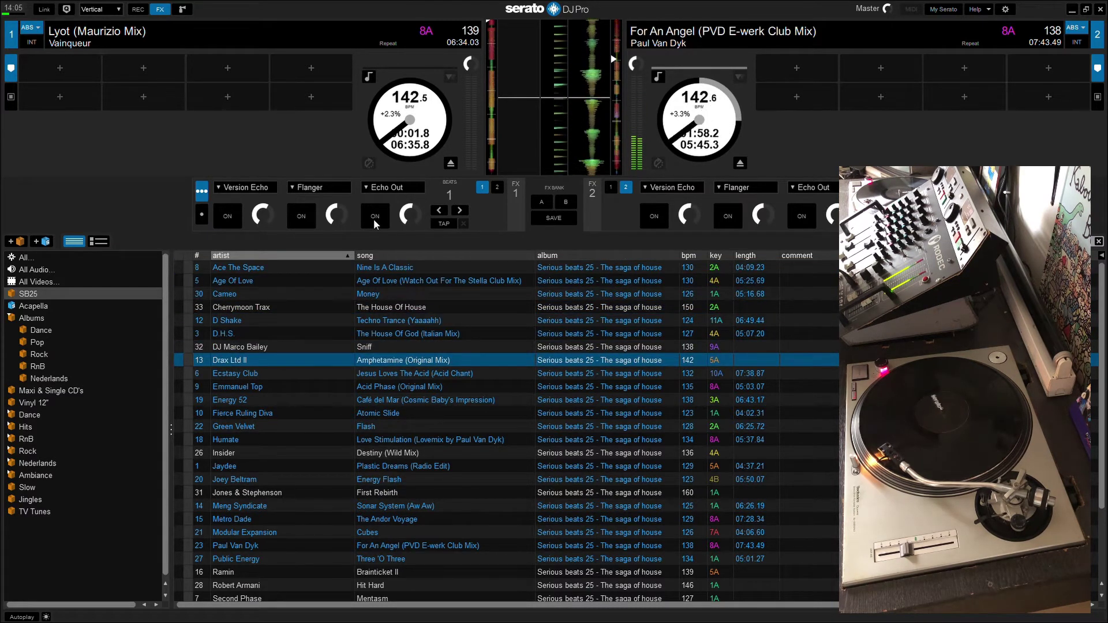
key("Down")
key("Down")
key("Down")
key("Down")
key("Down")
key("Down")
key("Down")
key("Down")
key("Down")
key("Down")
key("Down")
key("Down")
key("Down")
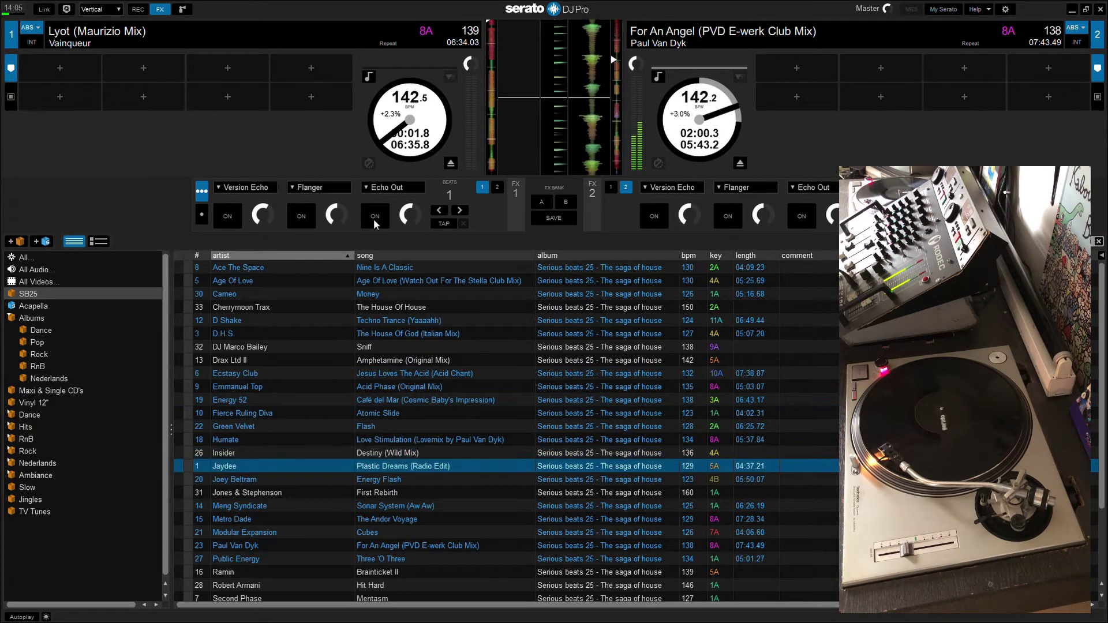
Select Sniff by DJ Marco Bailey, apply Echo Out briefly to deck 2, and replace that deck's track with it
key("Up")
key("Up")
key("Up")
key("Up")
key("Up")
key("Up")
key("Up")
key("Up")
key("Up")
key("Up")
key("Up")
key("Up")
key("Up")
key("Up")
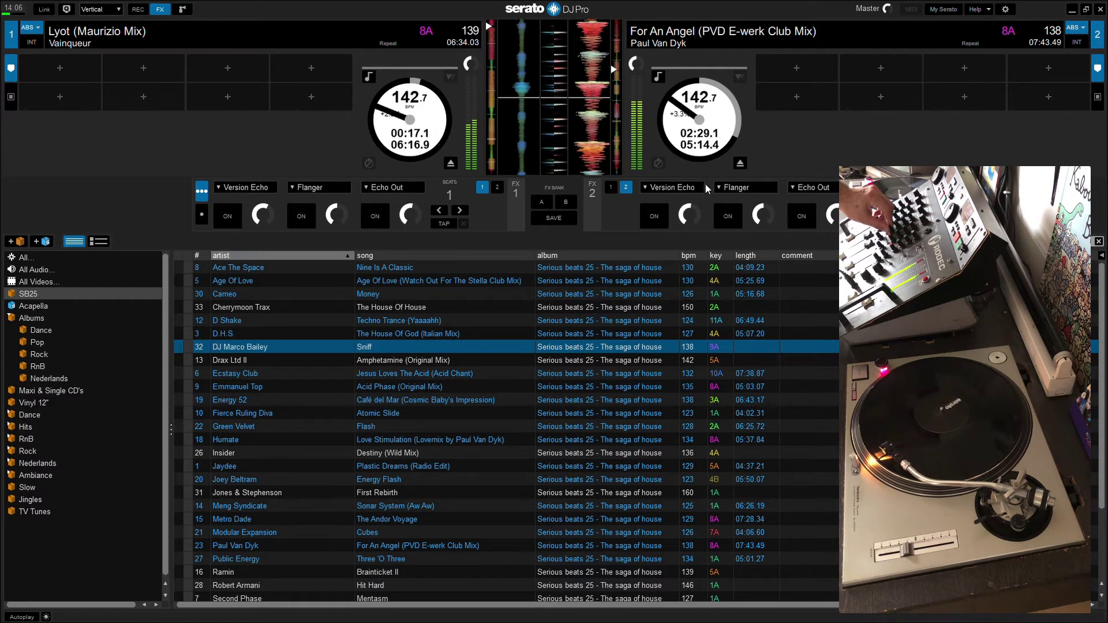
left_click(803, 217)
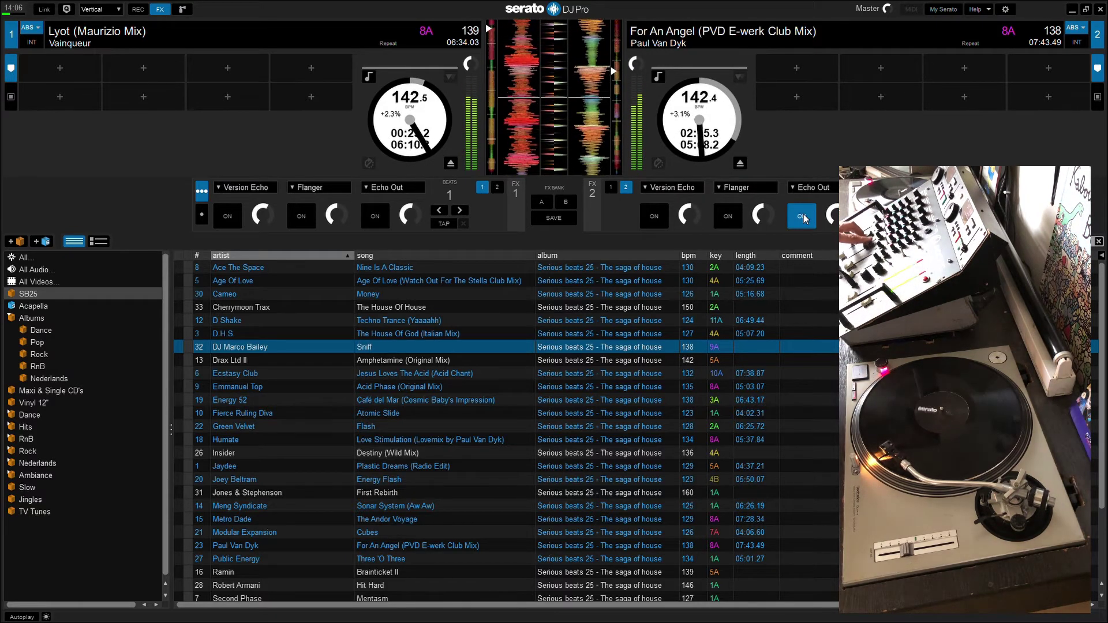
left_click(802, 217)
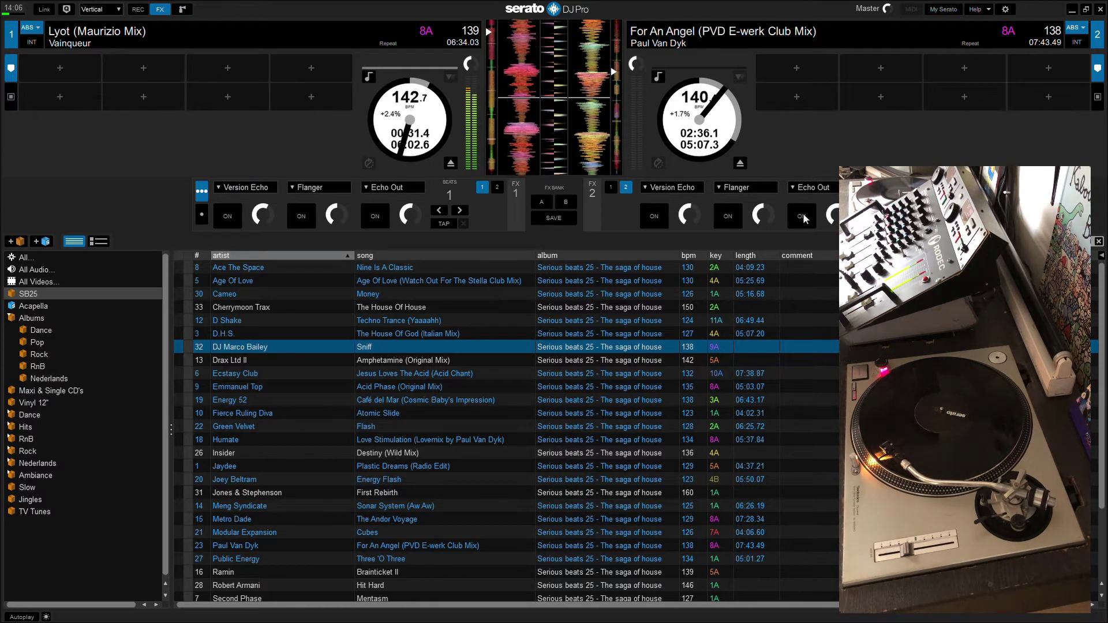
key("shift+Right")
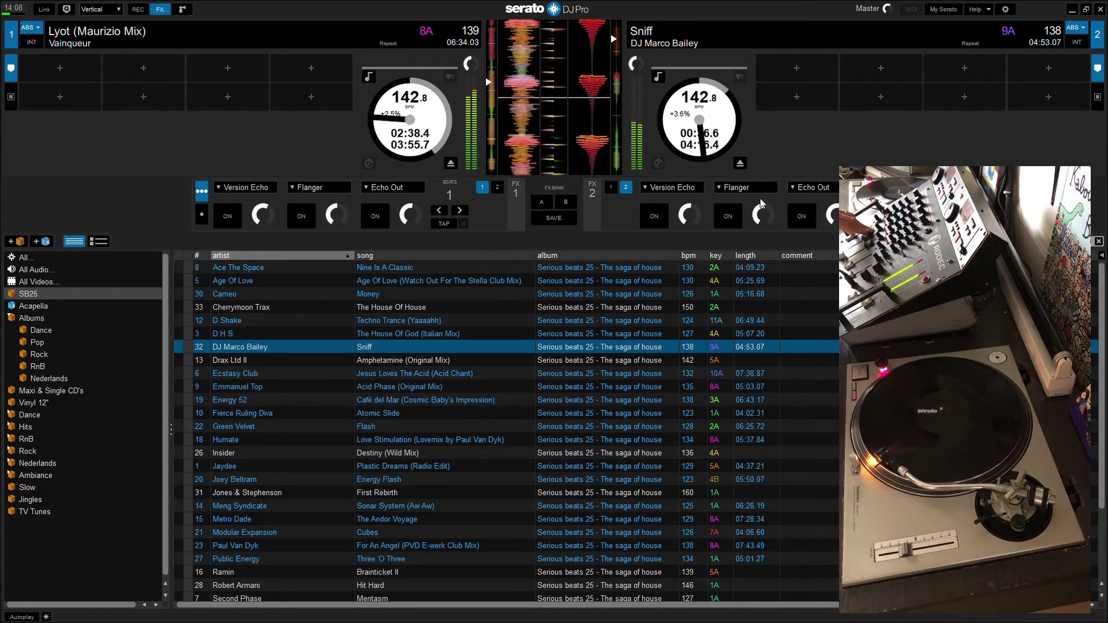
Play out deck 1 with Flanger and Echo Out, switch both off, and load Amphetamine (Original Mix) by Drax Ltd II there
left_click(307, 214)
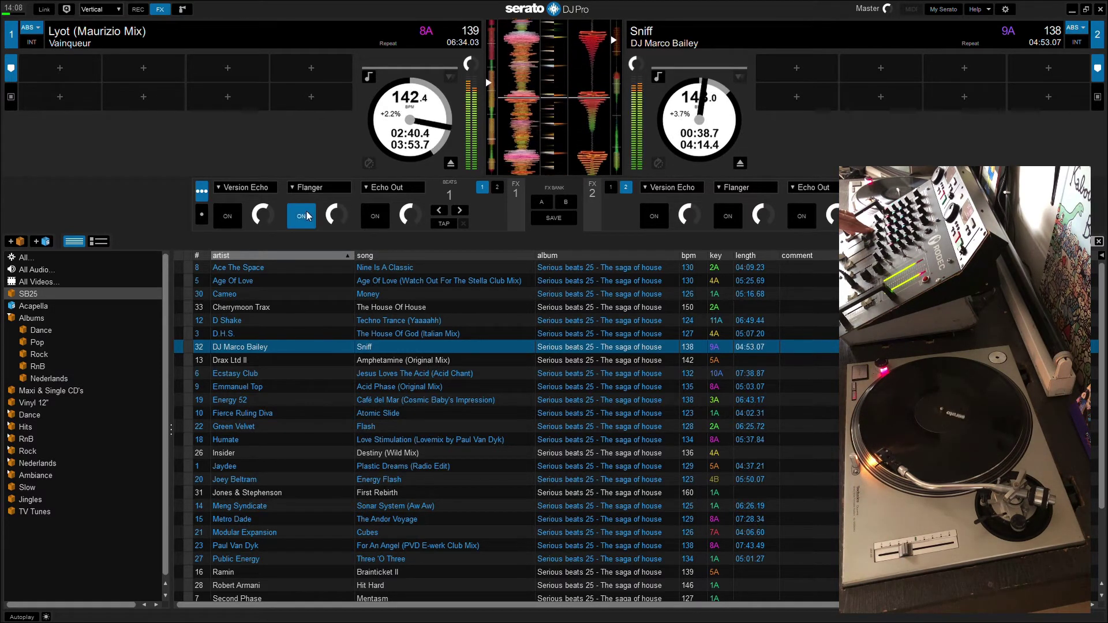
left_click(378, 217)
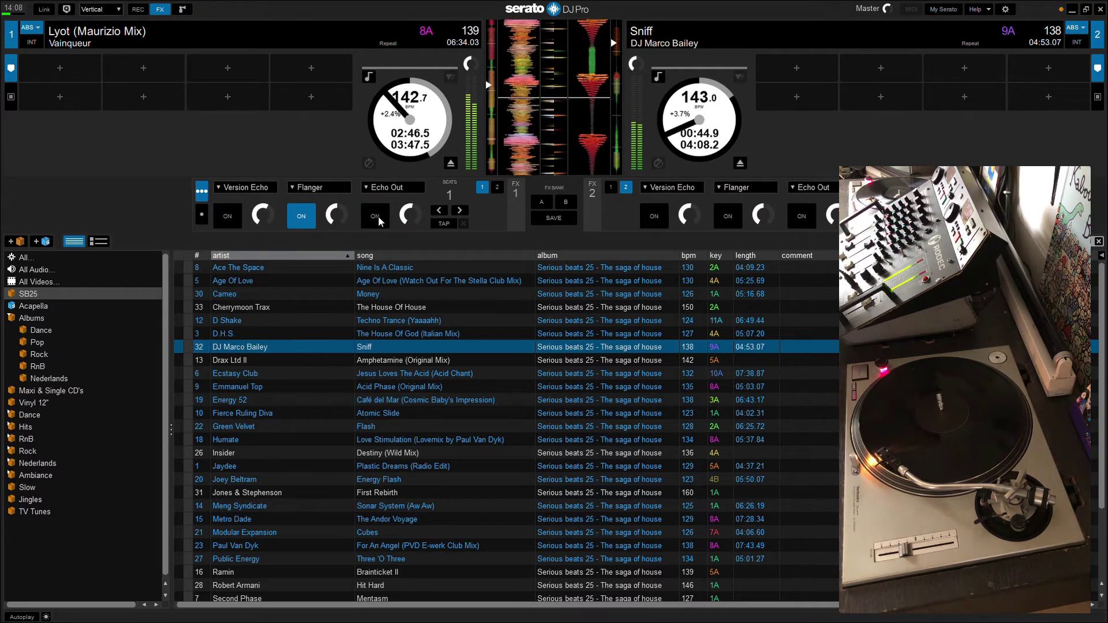
left_click(376, 216)
left_click(311, 217)
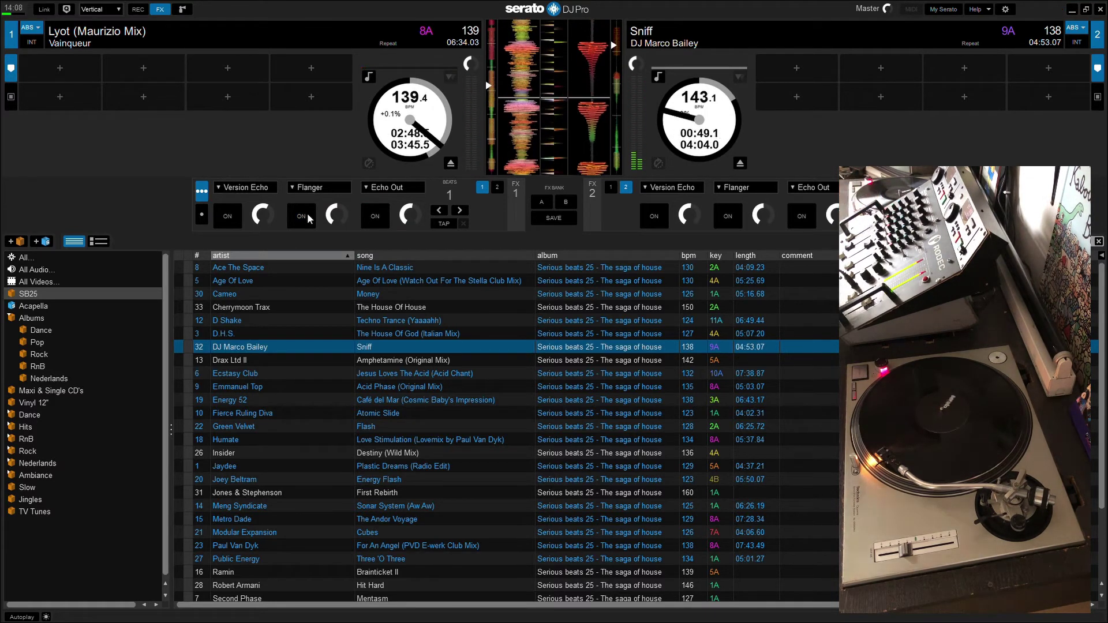
key("Down")
key("shift+Left")
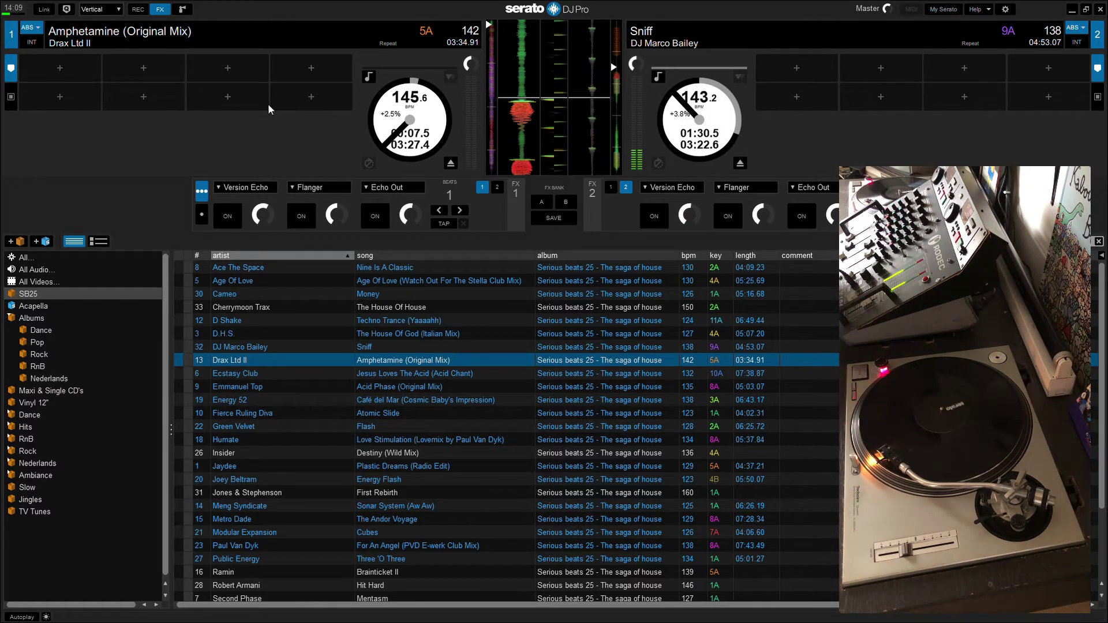
Toggle Version Echo on and off on deck 2 while Sniff plays
left_click(647, 220)
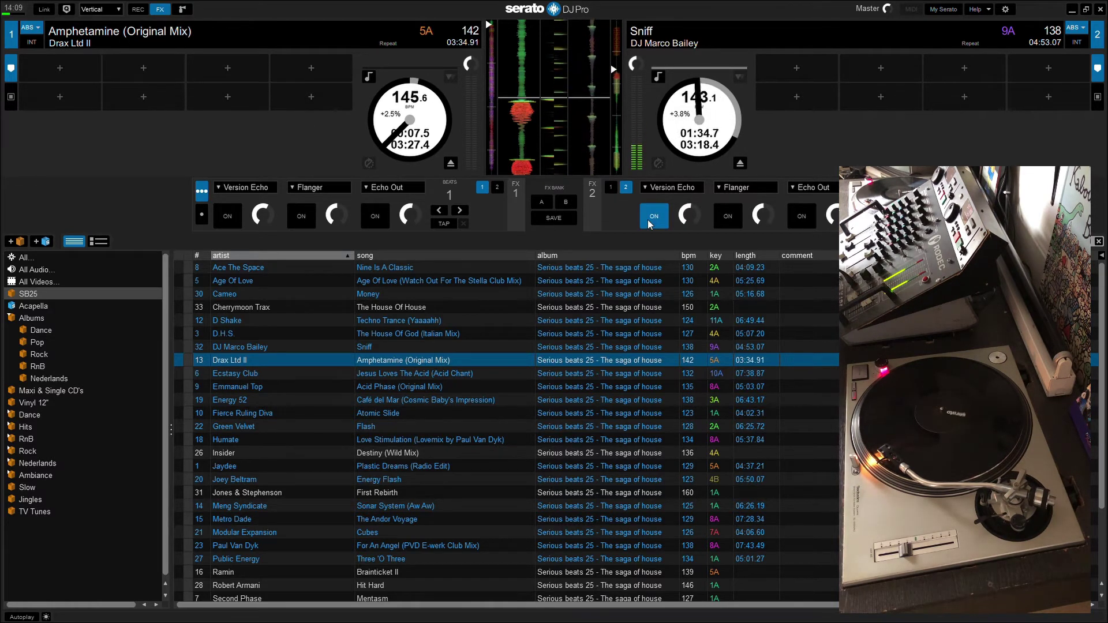
left_click(647, 219)
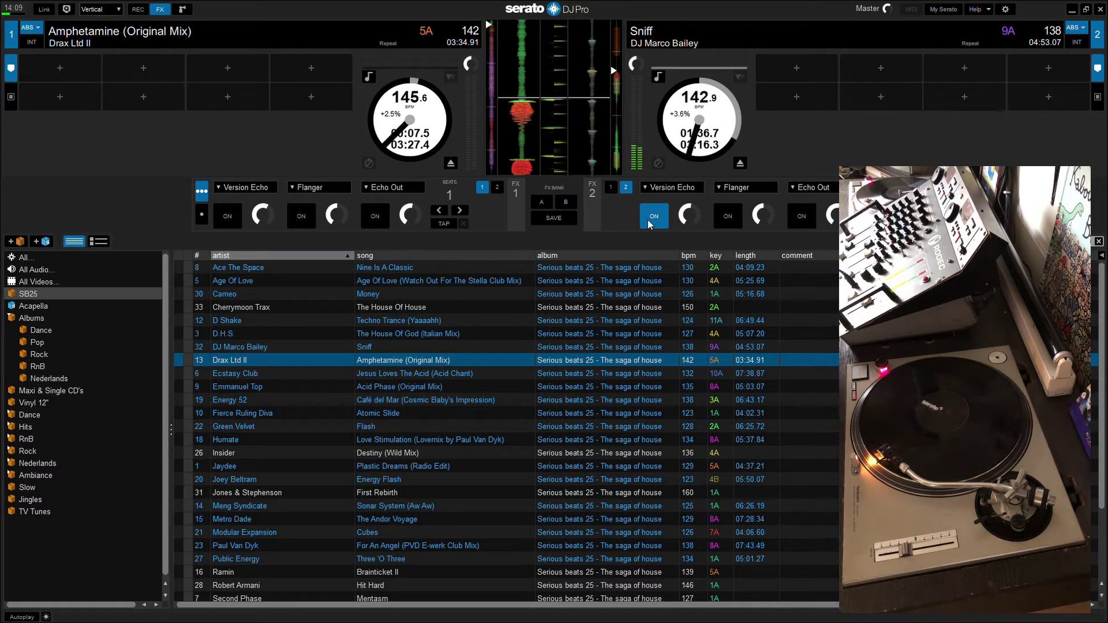
left_click(647, 219)
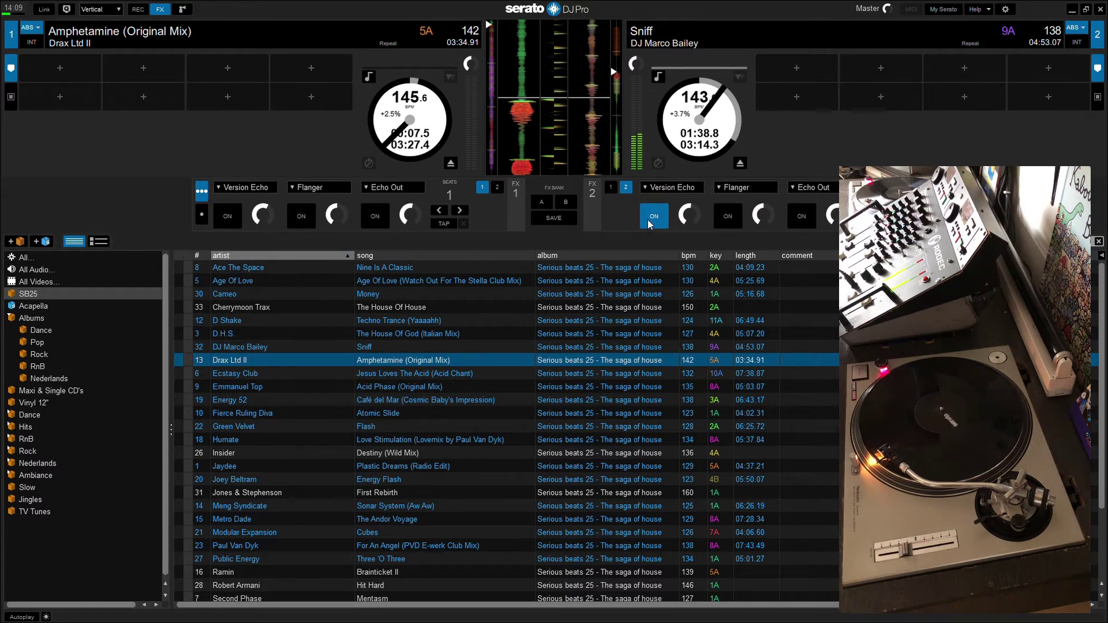
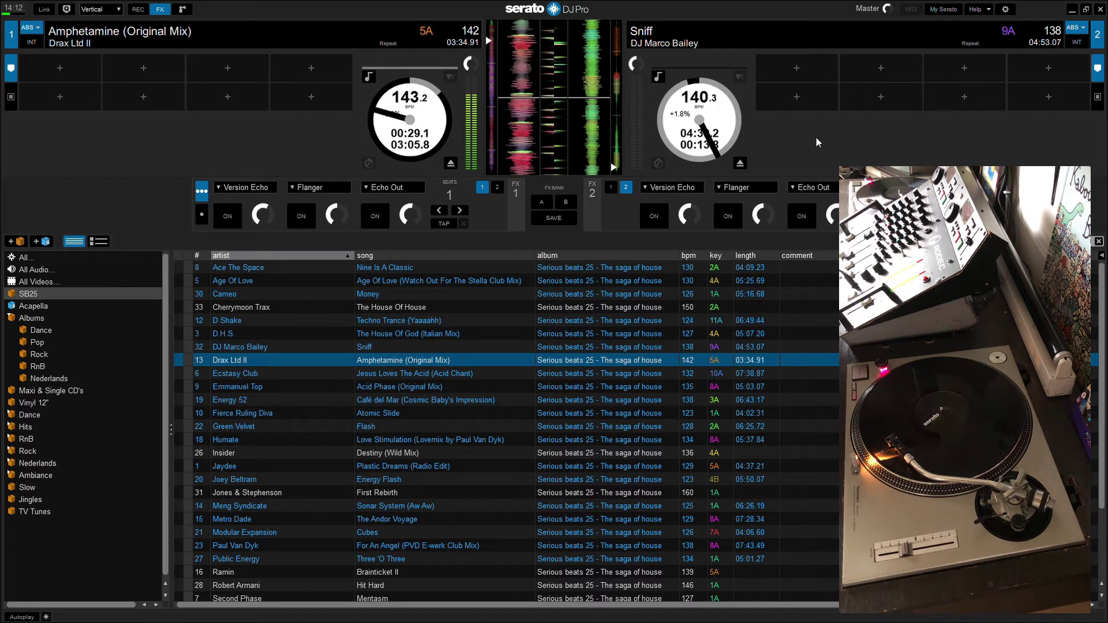
Find Destiny (Wild Mix) by Insider in the SB25 crate and load it onto deck 2
key("Down")
key("Down")
key("Down")
key("Down")
key("Down")
key("Down")
key("Down")
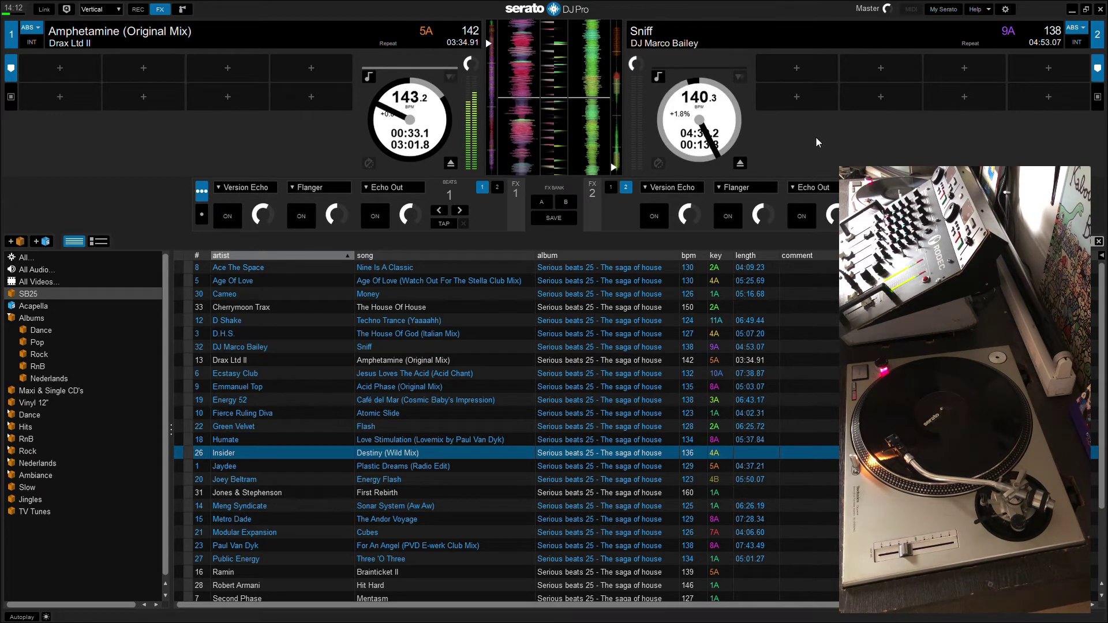
key("shift+Right")
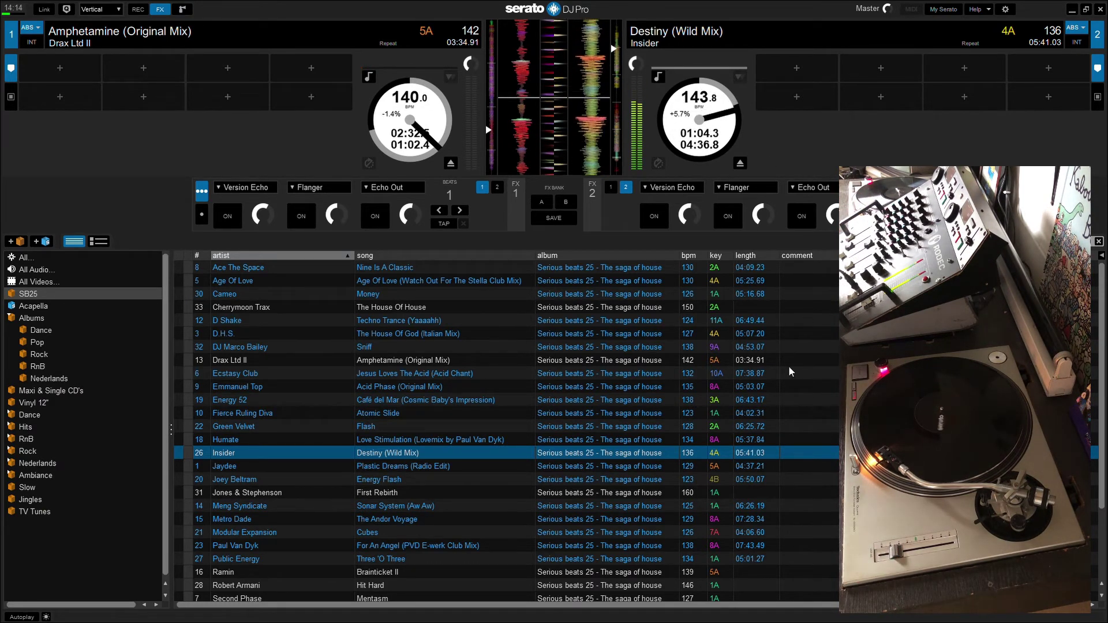
Find Hit Hard by Robert Armani in the SB25 crate and load it onto deck 1
scroll(786, 364, "down", 4)
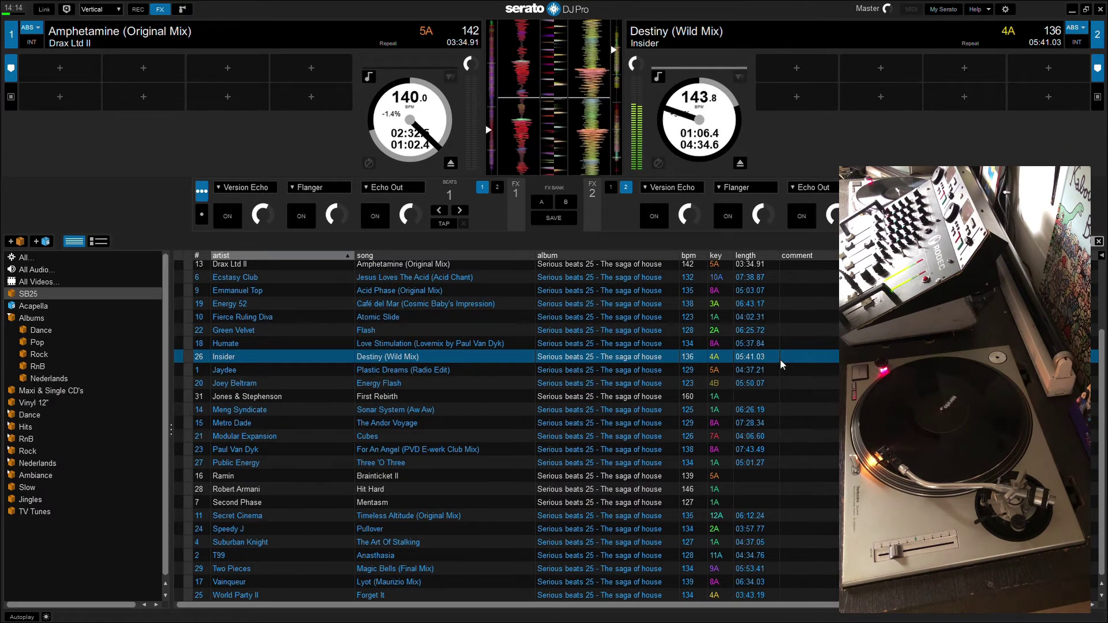
scroll(779, 359, "up", 4)
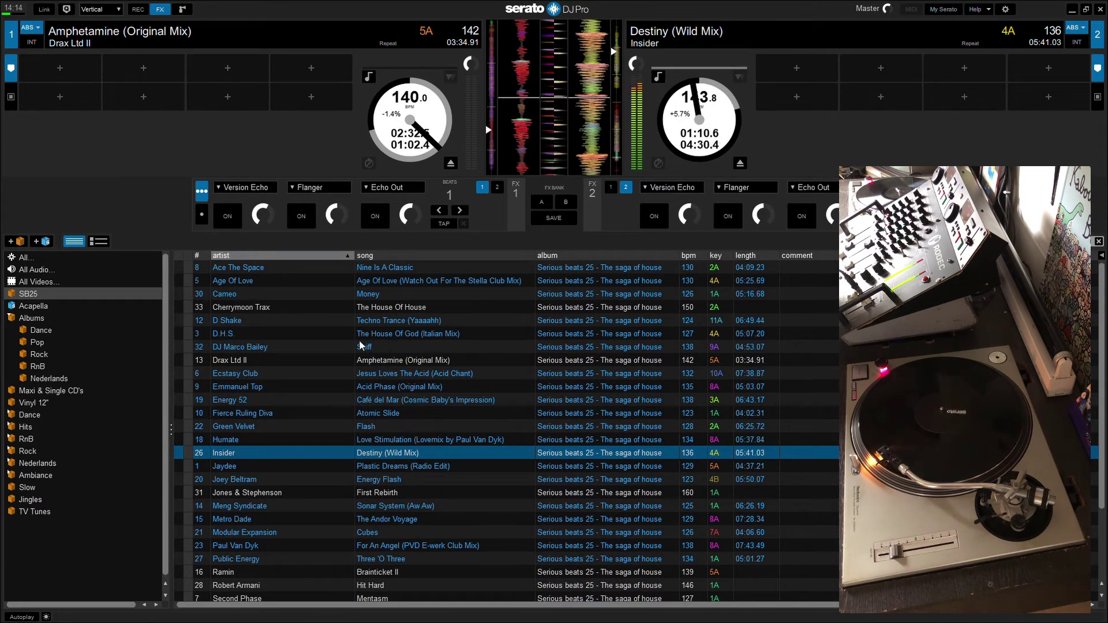
scroll(507, 375, "down", 3)
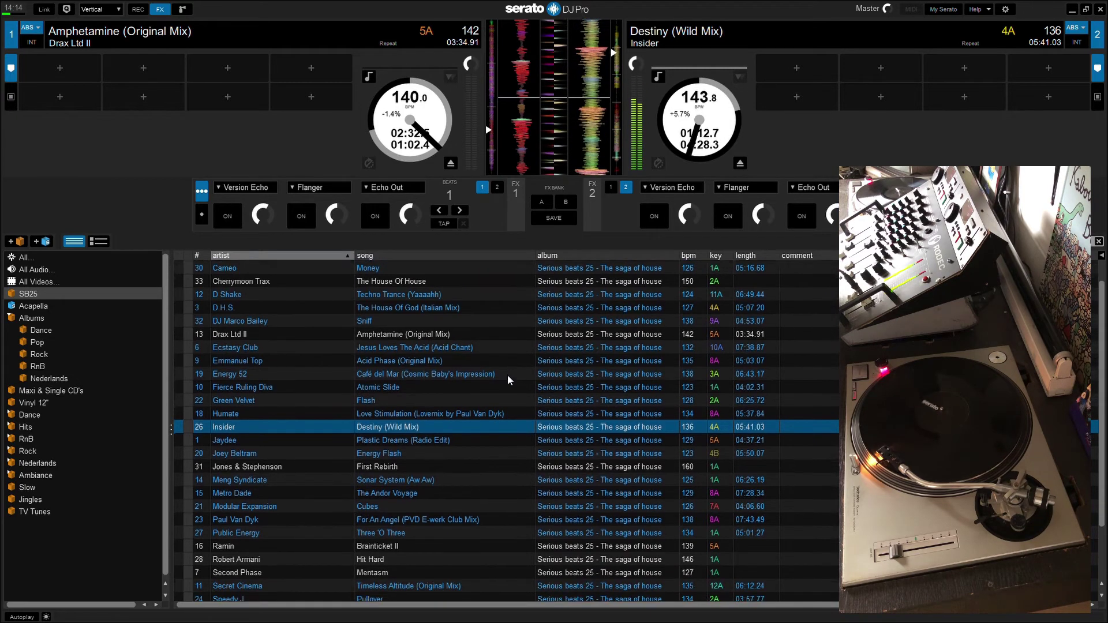
left_click(388, 546)
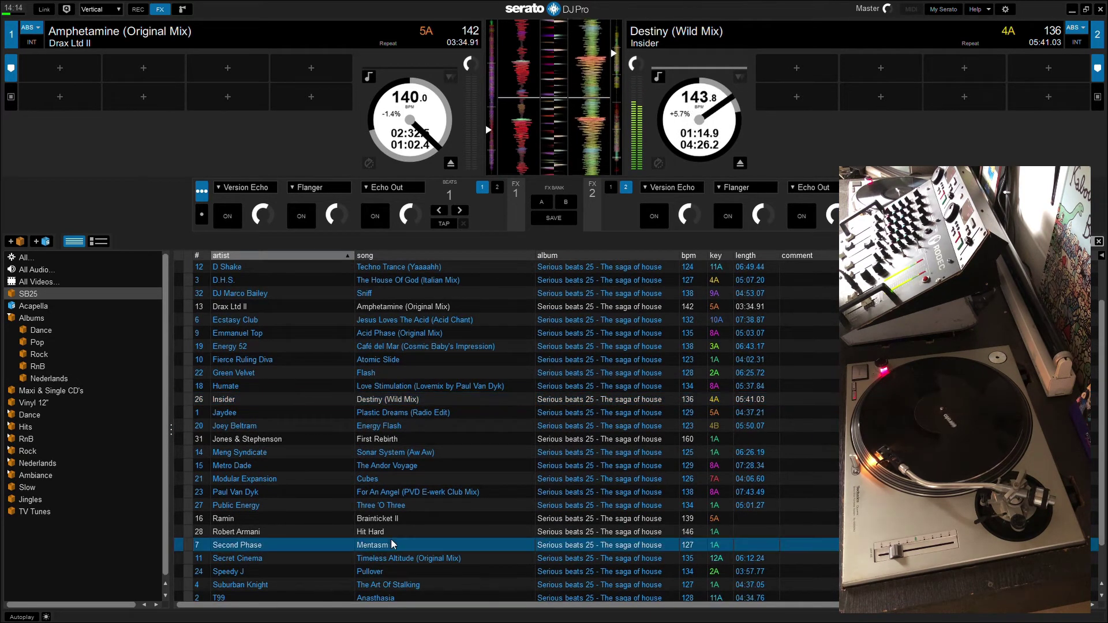
left_click(414, 532)
key("shift+Left")
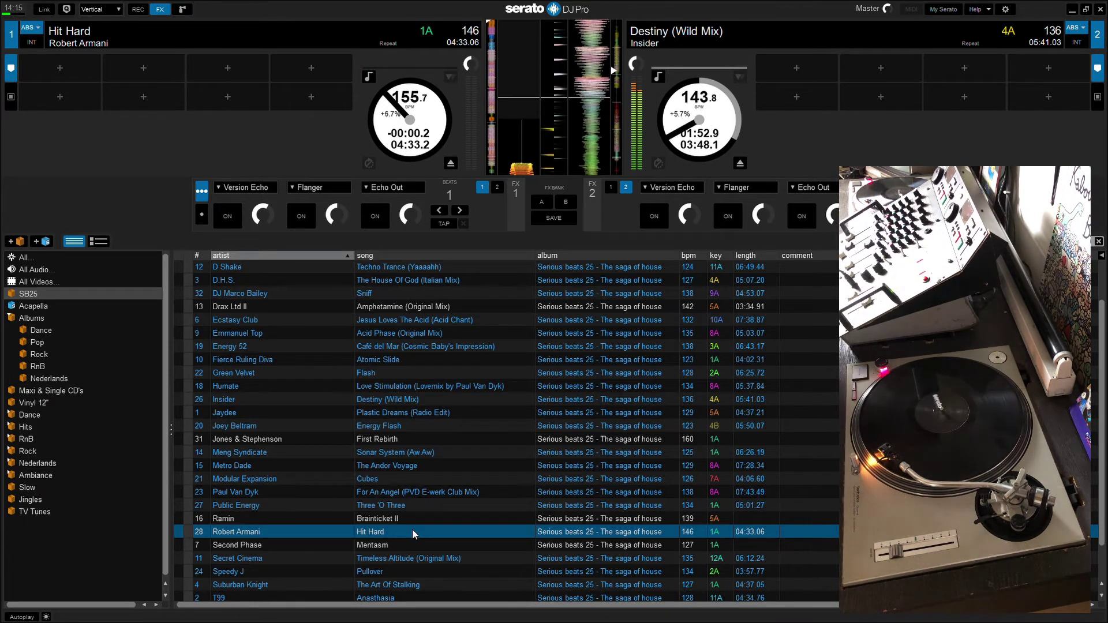
Replace the track on deck 1 with The House Of House by Cherrymoon Trax from the SB25 crate
scroll(412, 529, "up", 2)
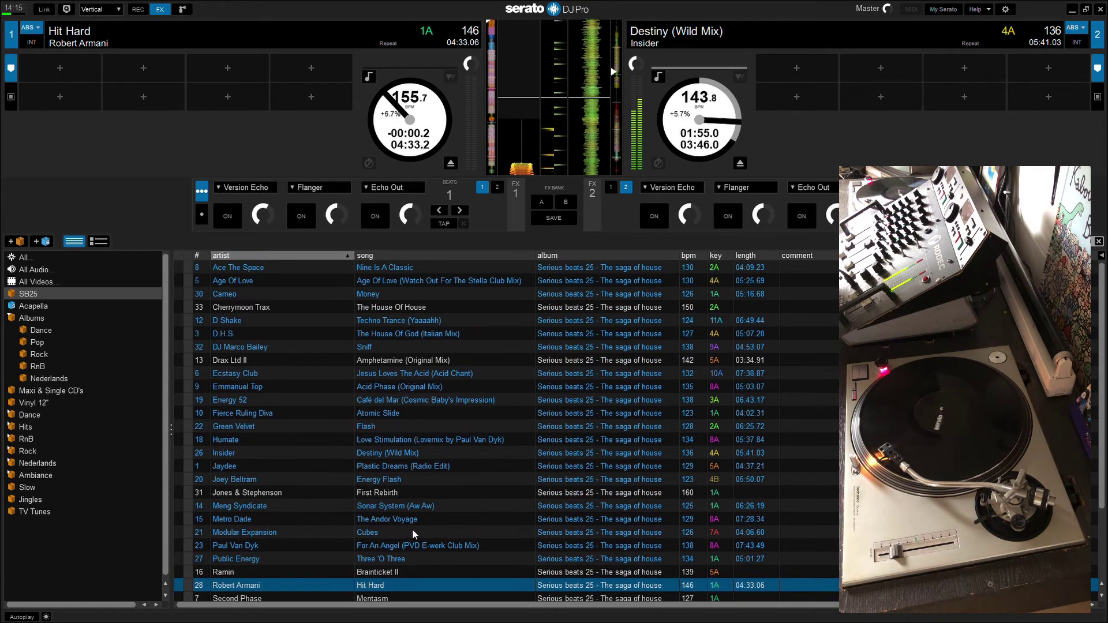
scroll(412, 528, "down", 2)
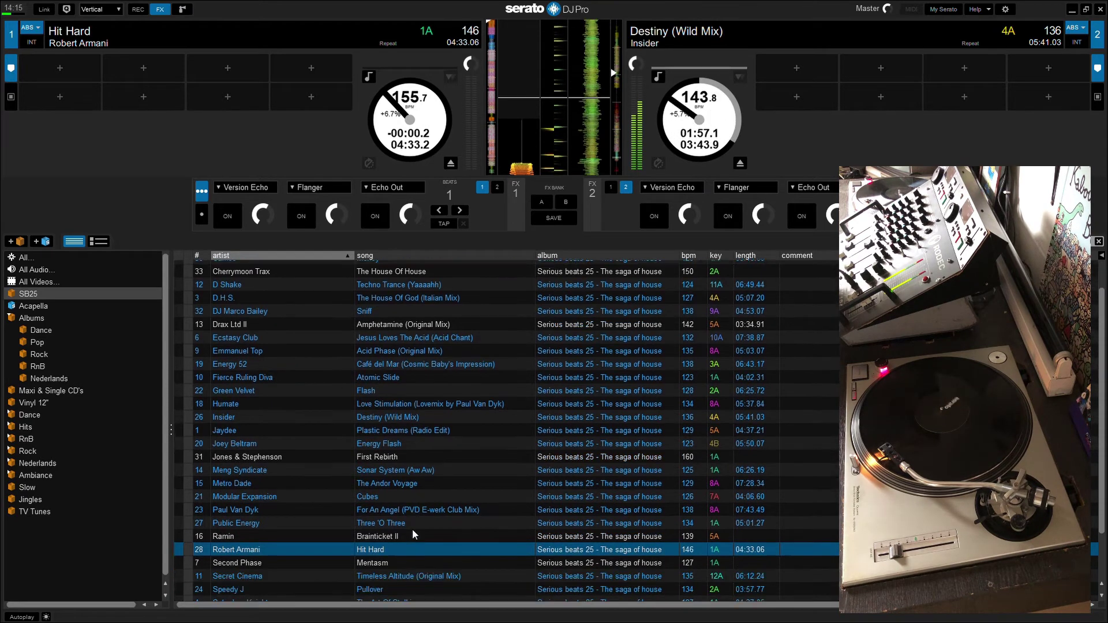
scroll(412, 529, "up", 2)
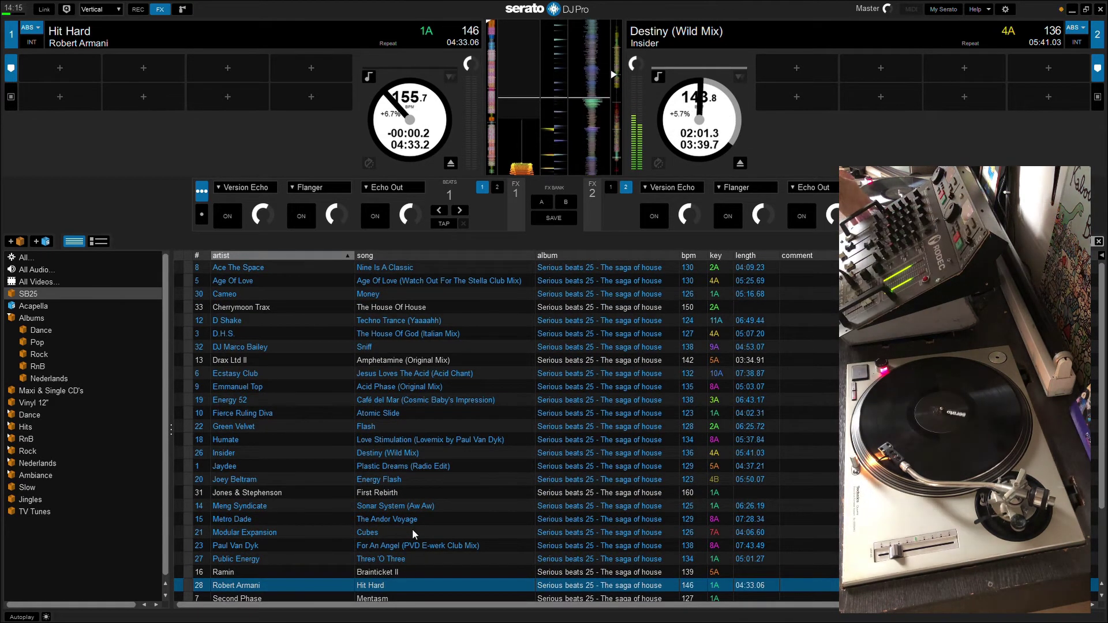
key("Up")
key("Up")
key("Up")
key("Up")
key("Up")
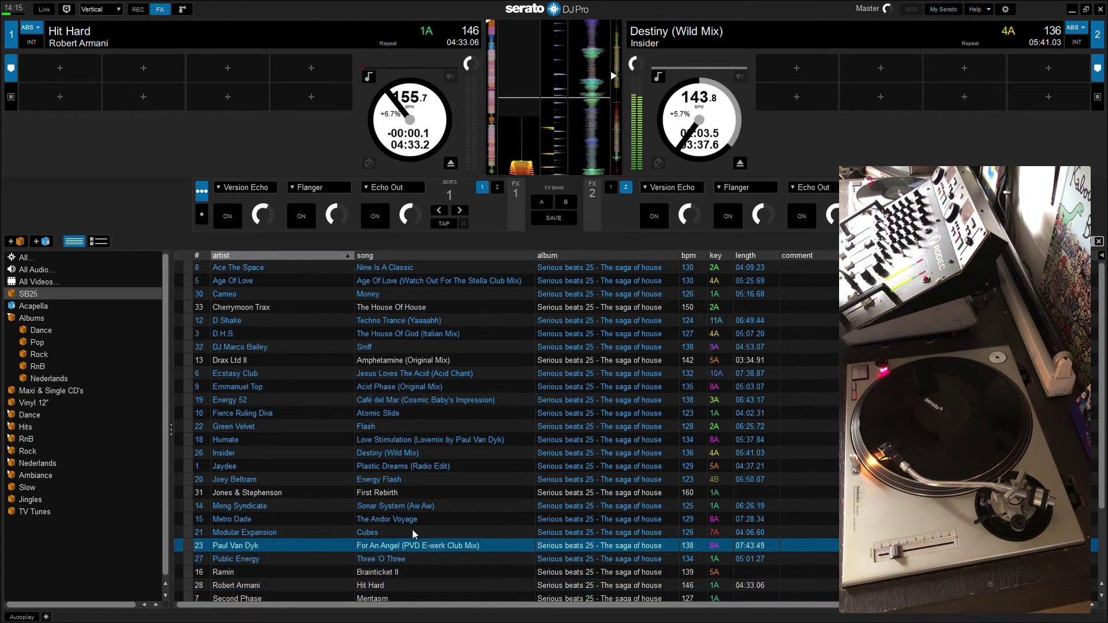
key("Up")
key("Up")
key("Up")
key("Up")
key("Up")
key("Up")
key("Up")
key("Up")
key("Up")
key("Up")
key("Up")
key("Up")
key("Up")
key("Up")
key("Up")
key("Up")
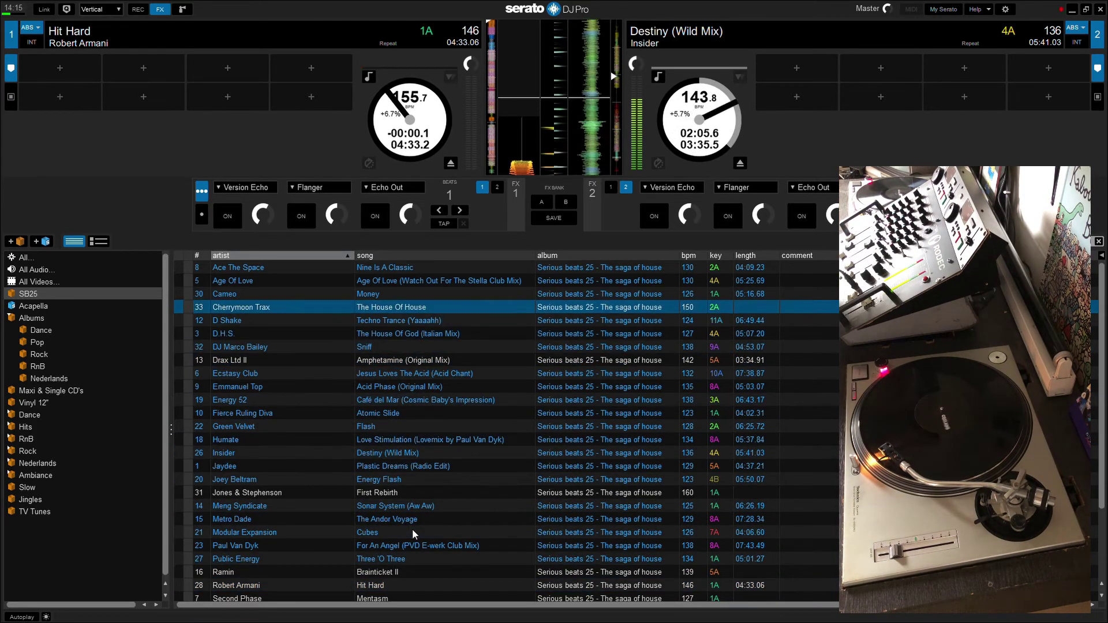
key("shift+Left")
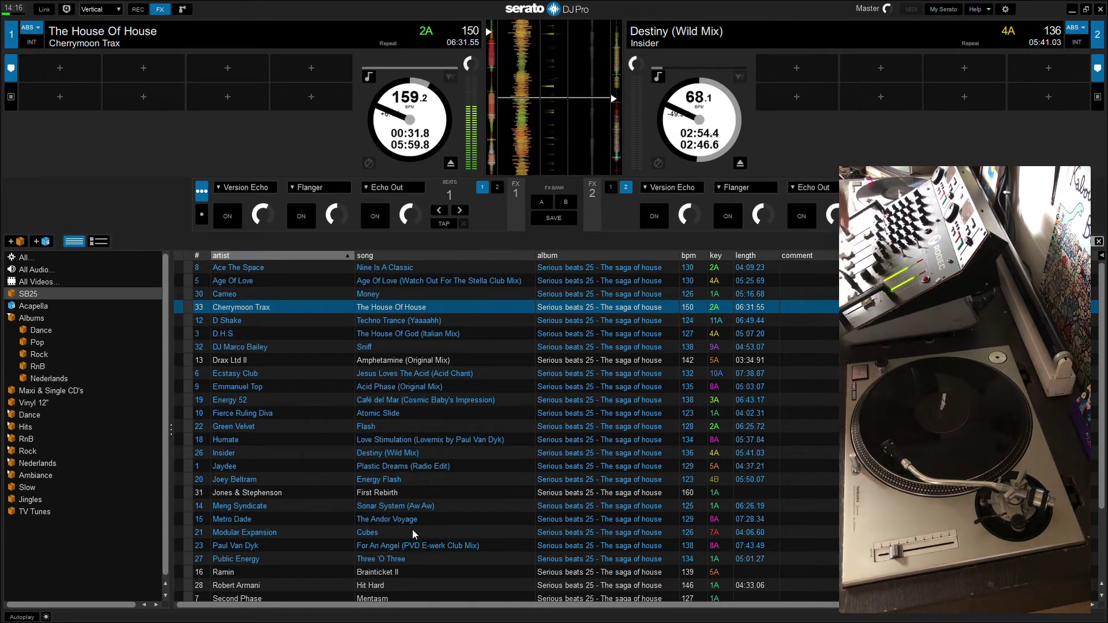
Return to Hit Hard by Robert Armani in the SB25 crate and load it onto deck 2
key("Down")
key("Down")
key("Down")
key("Down")
key("Down")
key("Down")
key("Down")
key("Down")
key("Down")
key("Down")
key("Down")
key("Down")
key("Down")
key("Down")
key("Down")
key("Down")
key("Down")
key("Down")
key("Down")
key("Down")
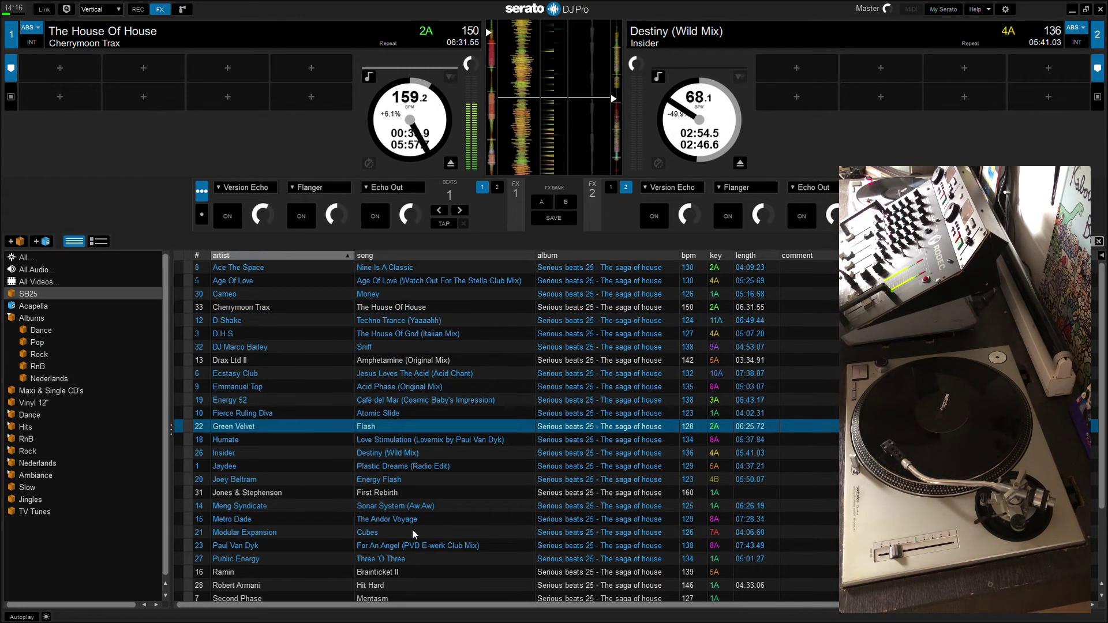
scroll(412, 528, "down", 2)
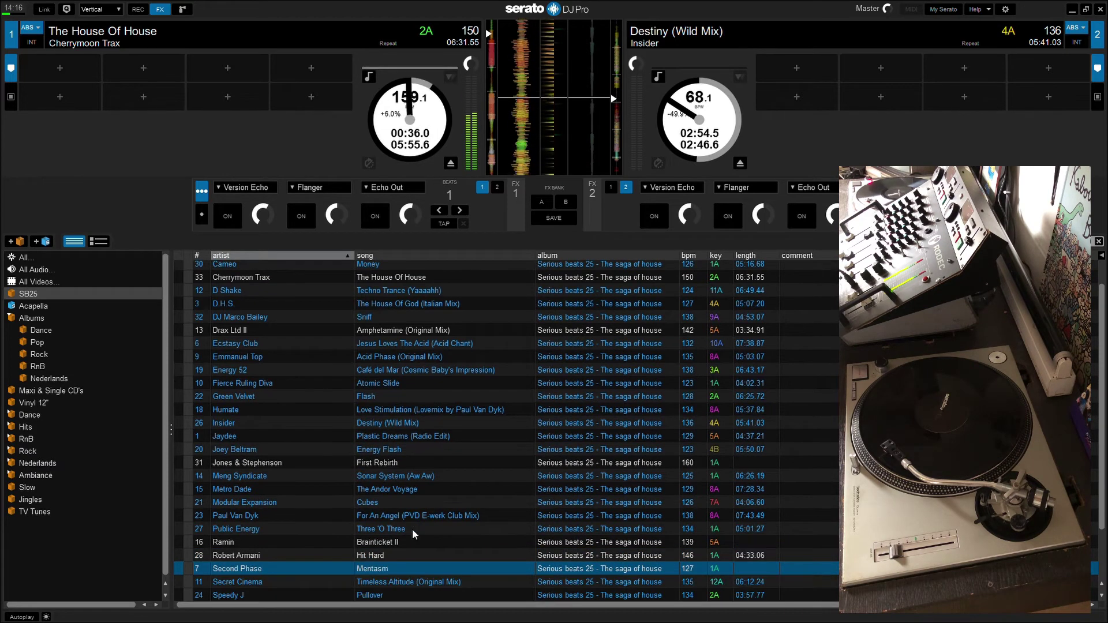
key("Down")
key("Up")
key("Down")
key("shift+Right")
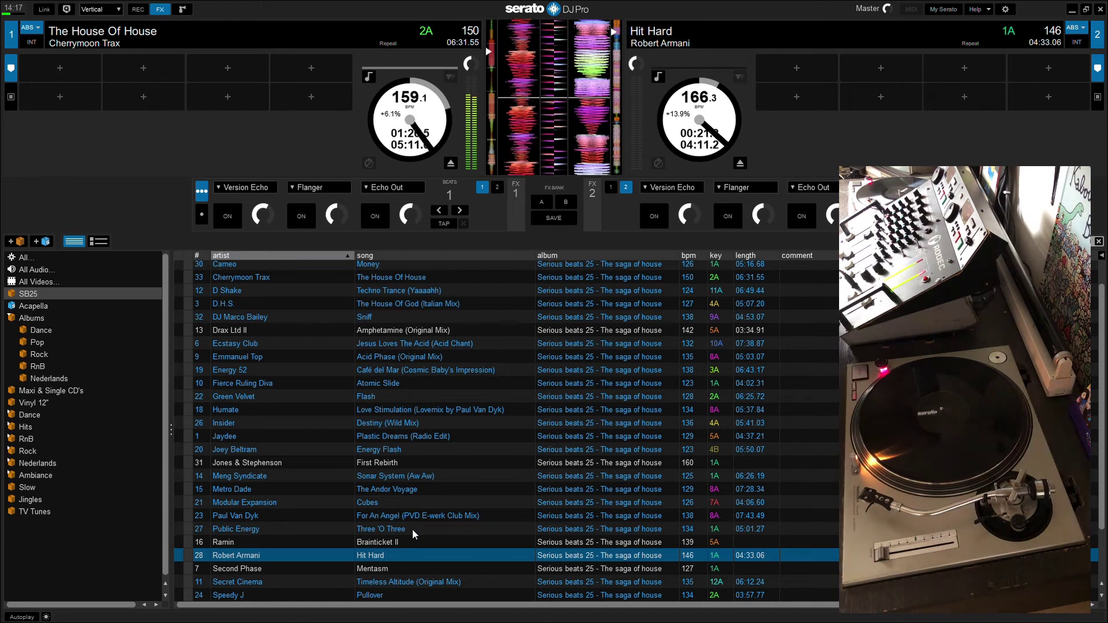
Find First Rebirth by Jones & Stephenson in the SB25 crate and load it onto deck 2
key("Up")
key("Up")
key("Up")
key("Up")
key("Up")
key("Up")
key("Up")
key("Up")
key("Up")
key("Up")
key("Up")
key("Up")
key("Up")
key("Up")
key("Up")
key("Up")
key("Up")
key("Up")
key("Up")
key("Up")
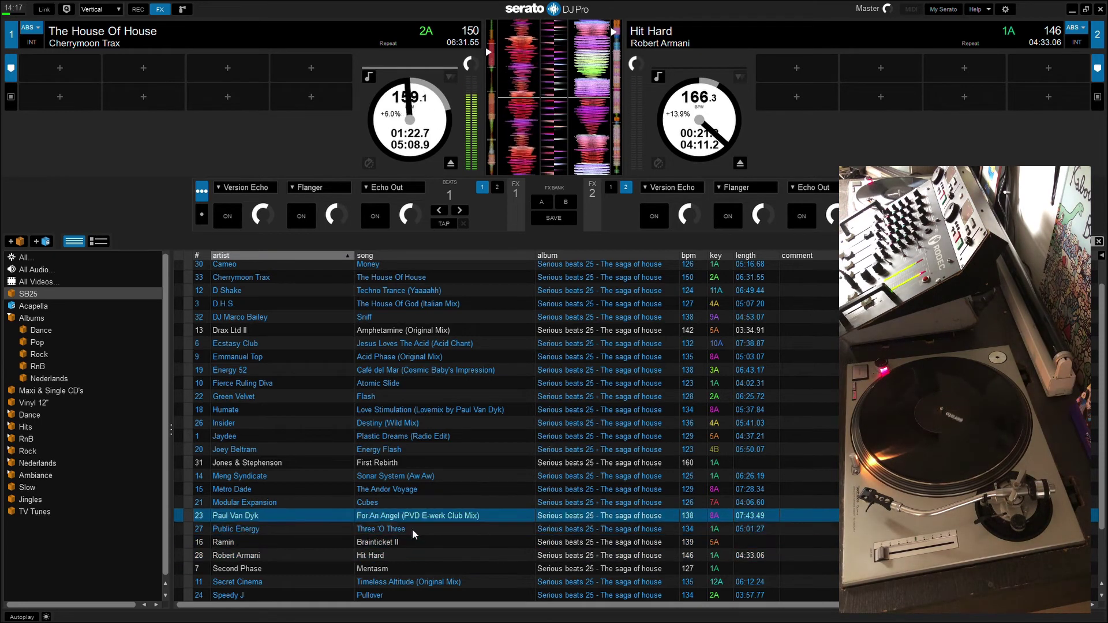
key("Down")
key("Down")
key("Down")
key("Down")
key("Down")
key("Down")
key("Down")
key("Down")
key("Down")
key("Down")
key("Down")
key("Down")
key("Down")
key("Down")
key("Down")
key("Down")
key("Down")
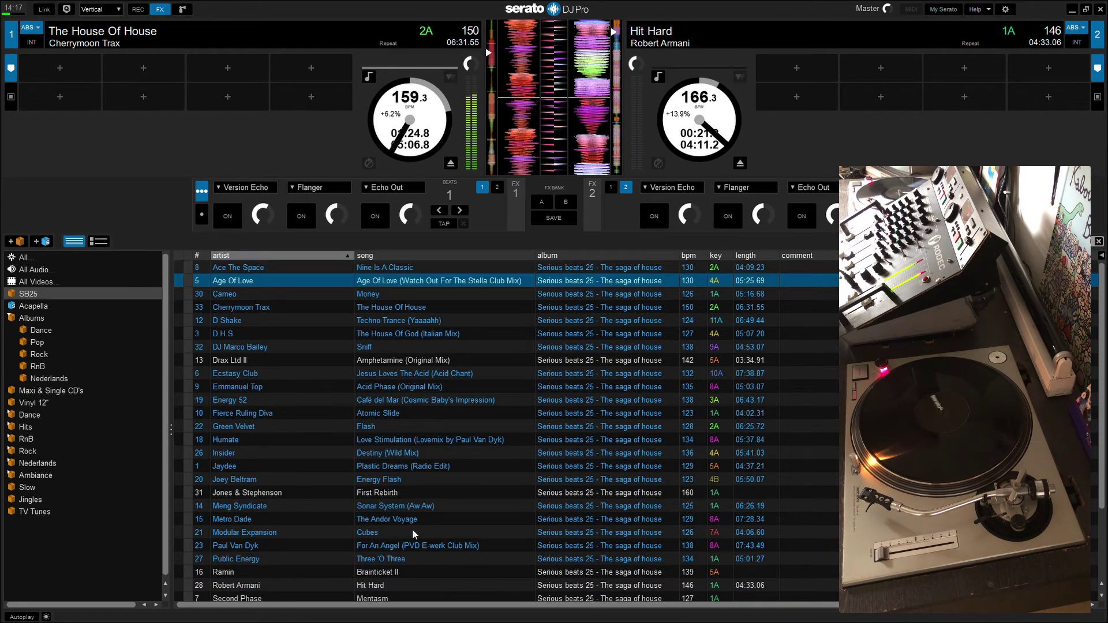
key("shift+Right")
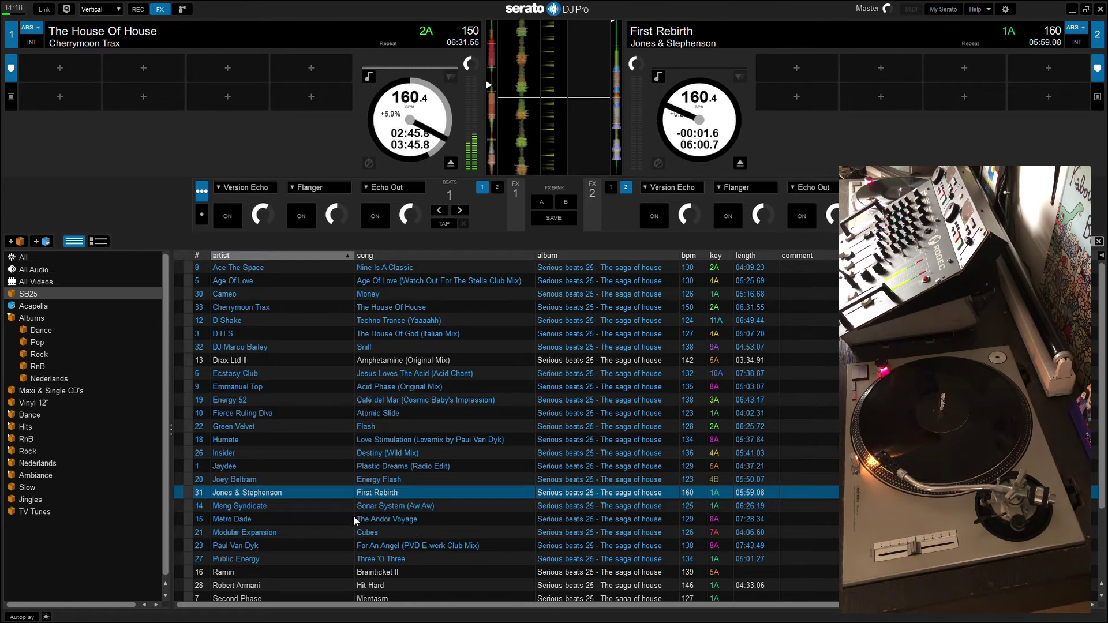
Apply a brief Flanger effect to The House Of House on deck 1, switching it on and off again
left_click(303, 218)
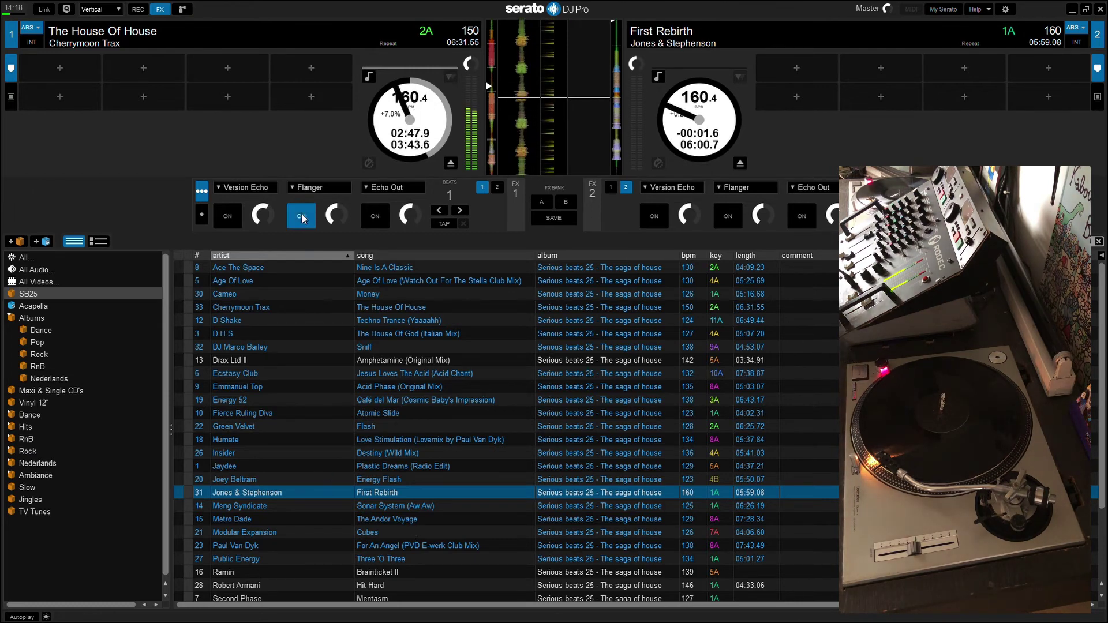
left_click(304, 218)
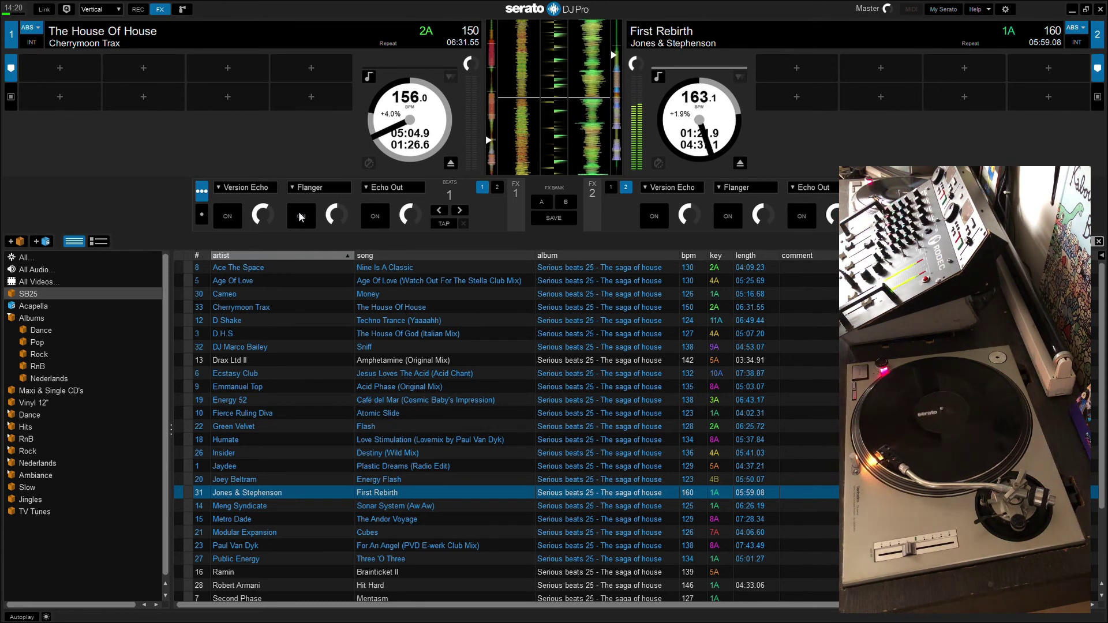
Look through the whole SB25 crate, from Ace The Space to World Party II, for tracks still unplayed
key("Down")
key("Down")
key("Down")
key("Down")
key("Down")
key("Down")
key("Down")
key("Down")
key("Down")
key("Down")
key("Down")
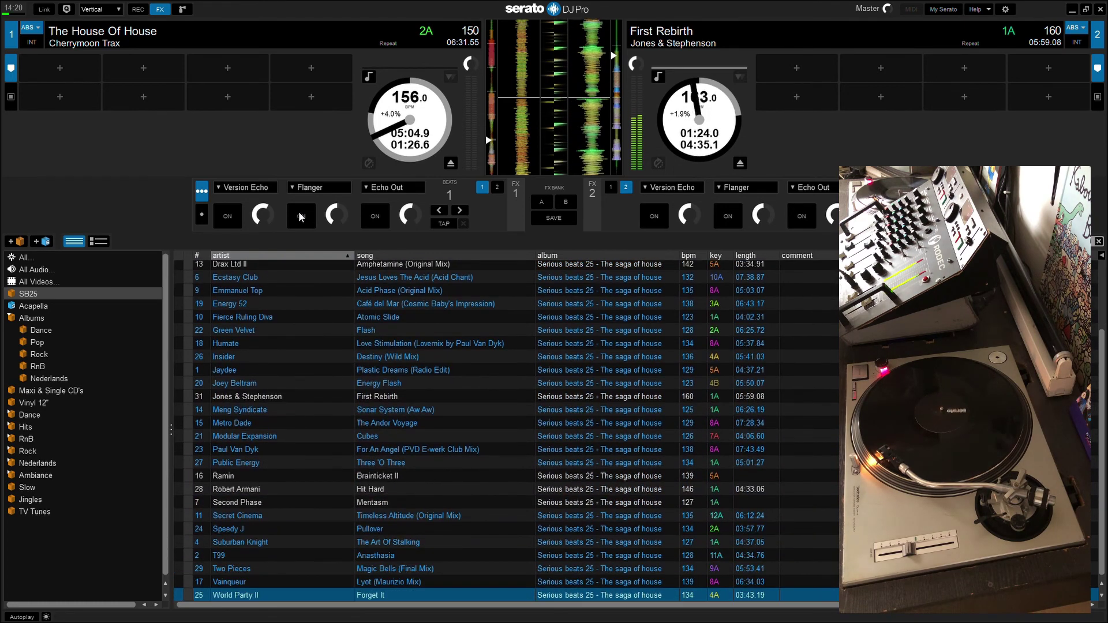
key("Up")
key("Up")
key("Up")
key("Up")
key("Up")
key("Up")
key("Up")
key("Up")
key("Up")
key("Up")
key("Up")
key("Up")
key("Up")
key("Up")
key("Up")
key("Up")
key("Up")
key("Up")
key("Up")
key("Up")
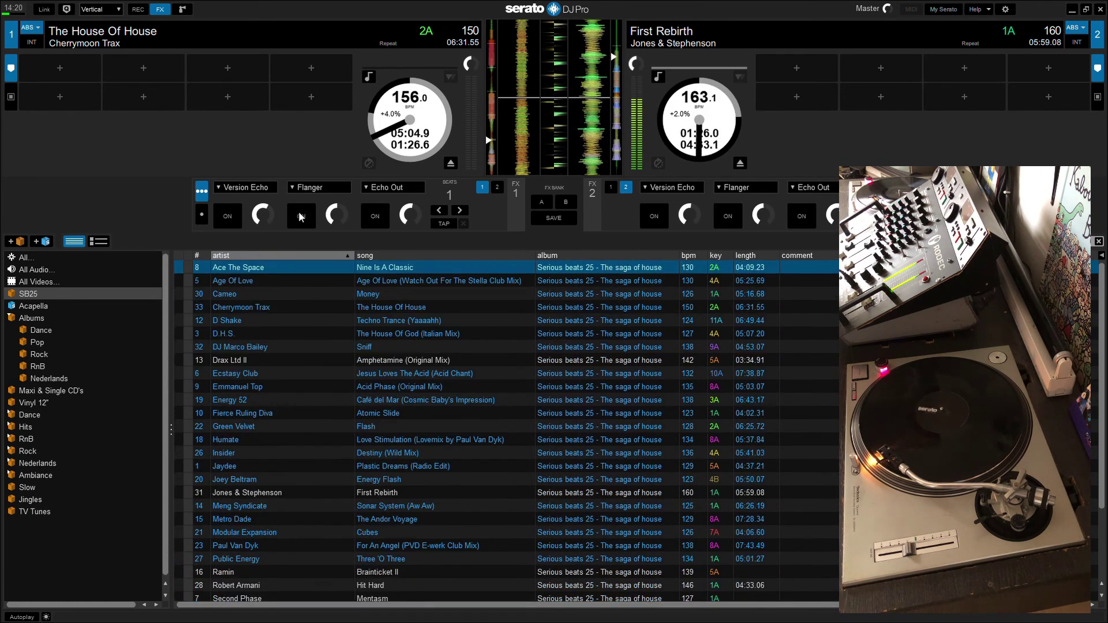
key("Down")
key("Down")
key("Down")
key("Down")
key("Down")
key("Down")
key("Down")
key("Down")
key("Down")
key("Down")
key("Down")
key("Down")
key("Down")
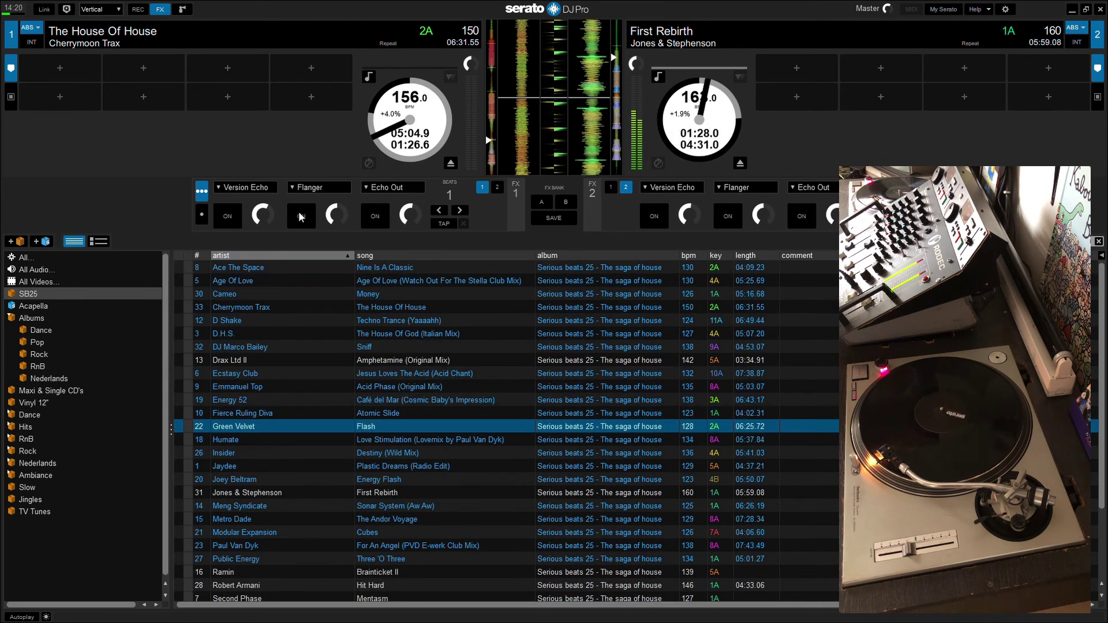
key("Down")
key("Down")
key("Down")
key("Down")
key("Down")
key("Down")
key("Down")
key("Down")
key("Down")
key("Down")
key("Down")
key("Down")
key("Down")
key("Down")
key("Down")
key("Down")
key("Down")
key("Down")
key("Down")
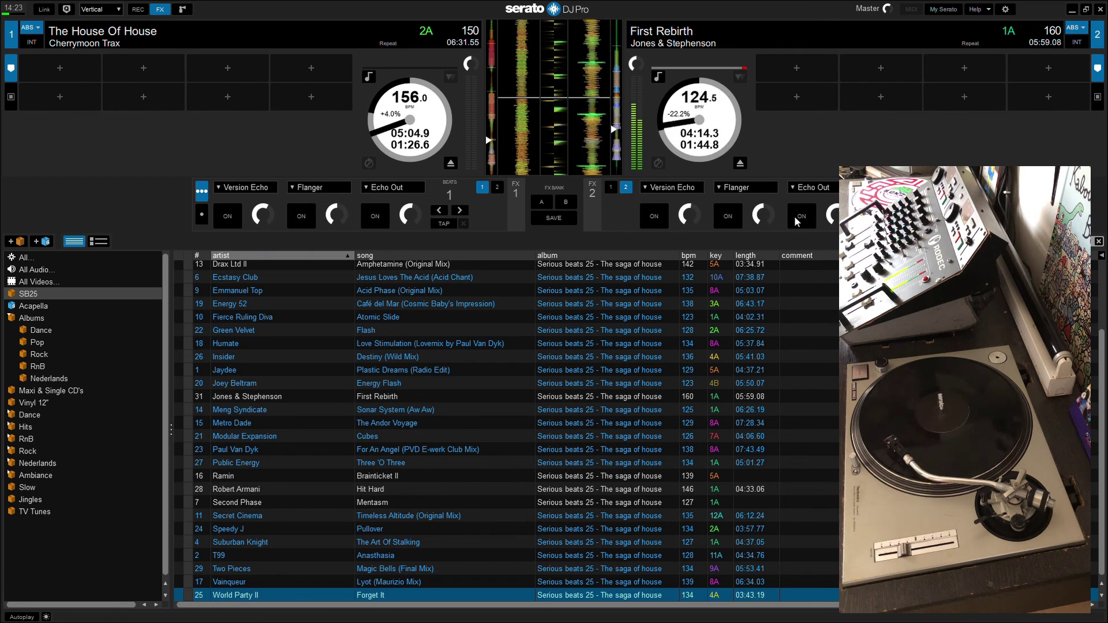
Switch on the Echo Out effect for First Rebirth on deck 2 as the track slows down
left_click(796, 217)
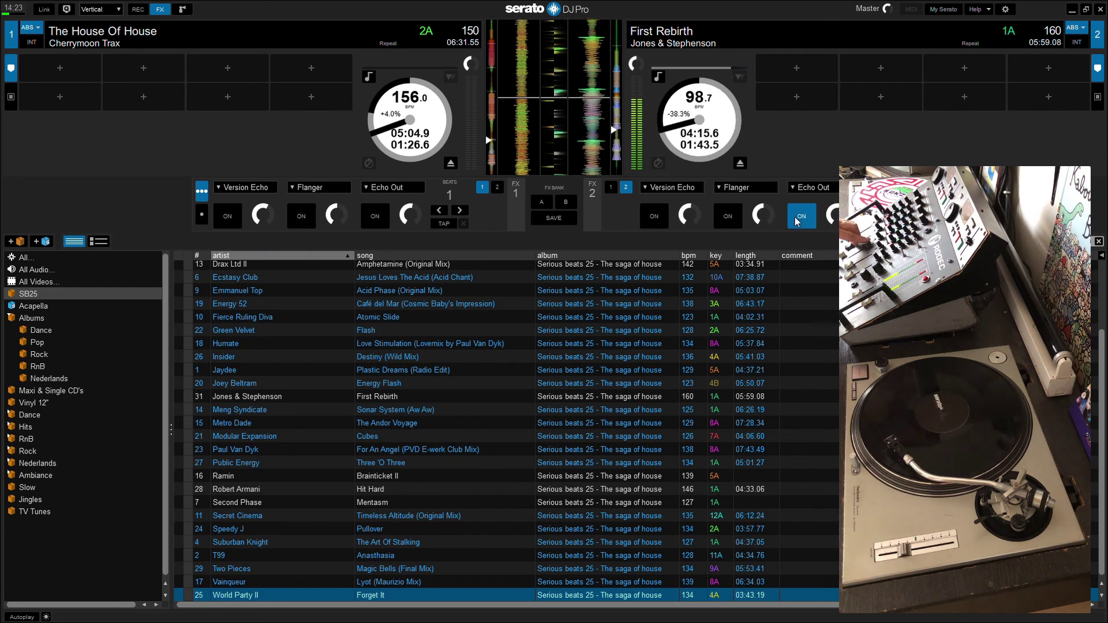